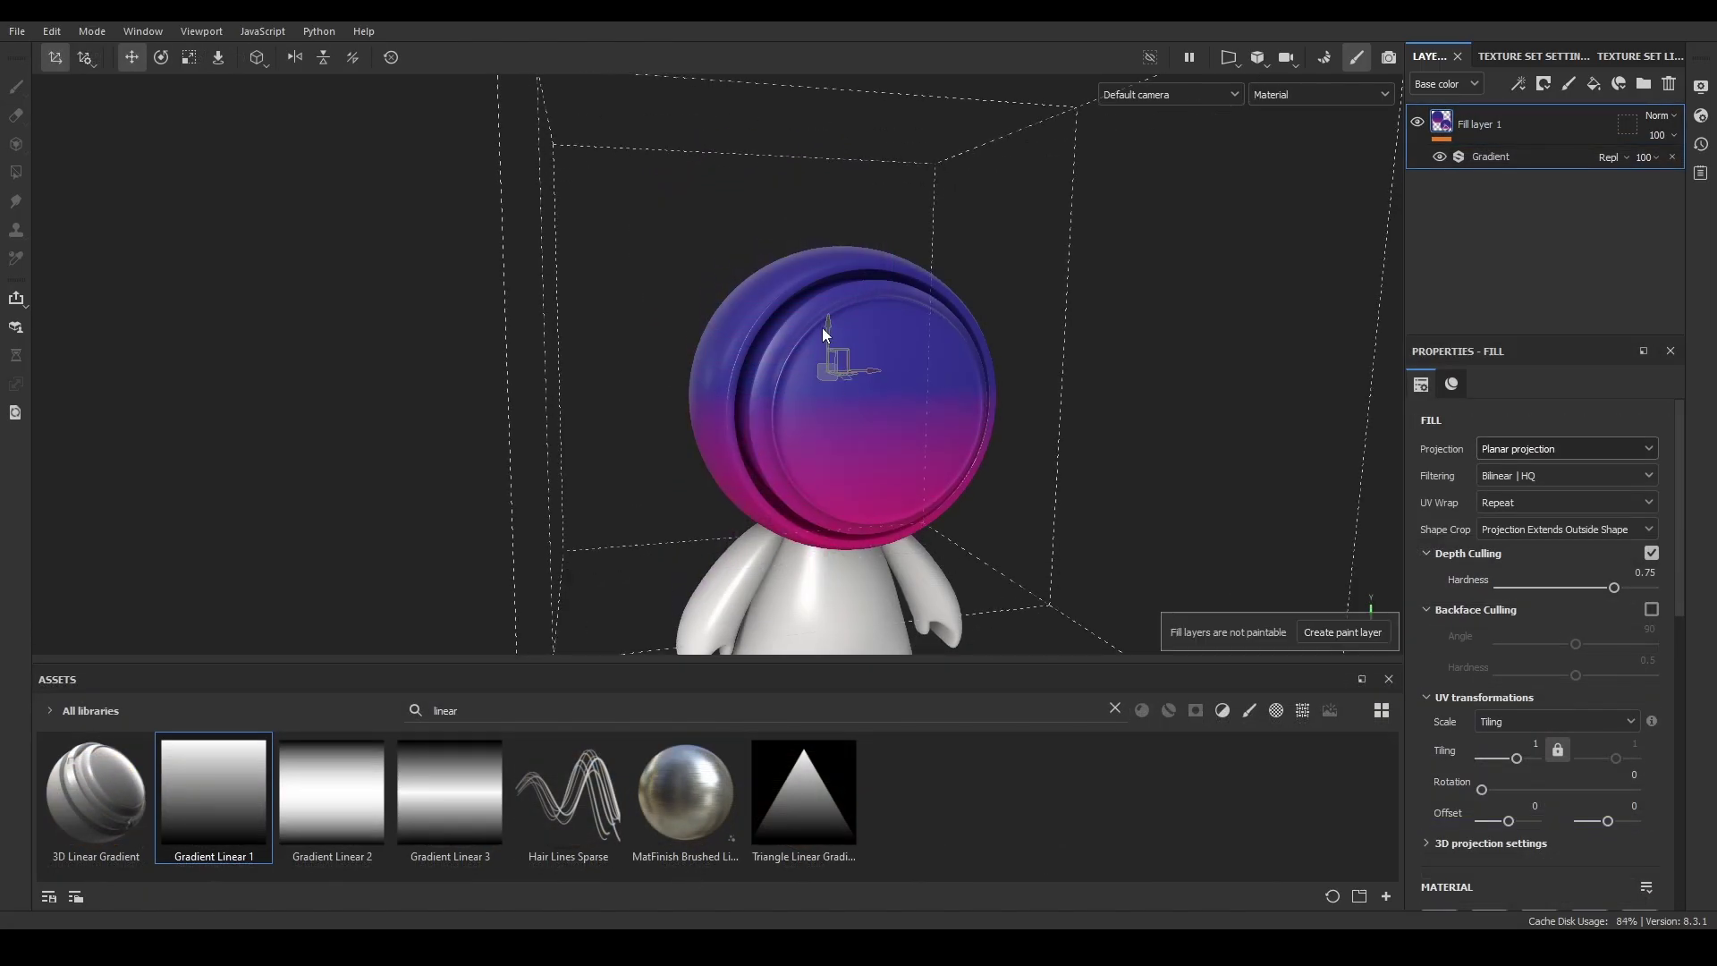
# Rotate the planar projection of the blue-to-pink gradient on the head.
pyautogui.press('e')
pyautogui.moveTo(845, 345)
pyautogui.mouseDown()
pyautogui.moveTo(850, 378)
pyautogui.moveTo(1059, 486)
pyautogui.moveTo(1119, 465)
pyautogui.mouseUp()
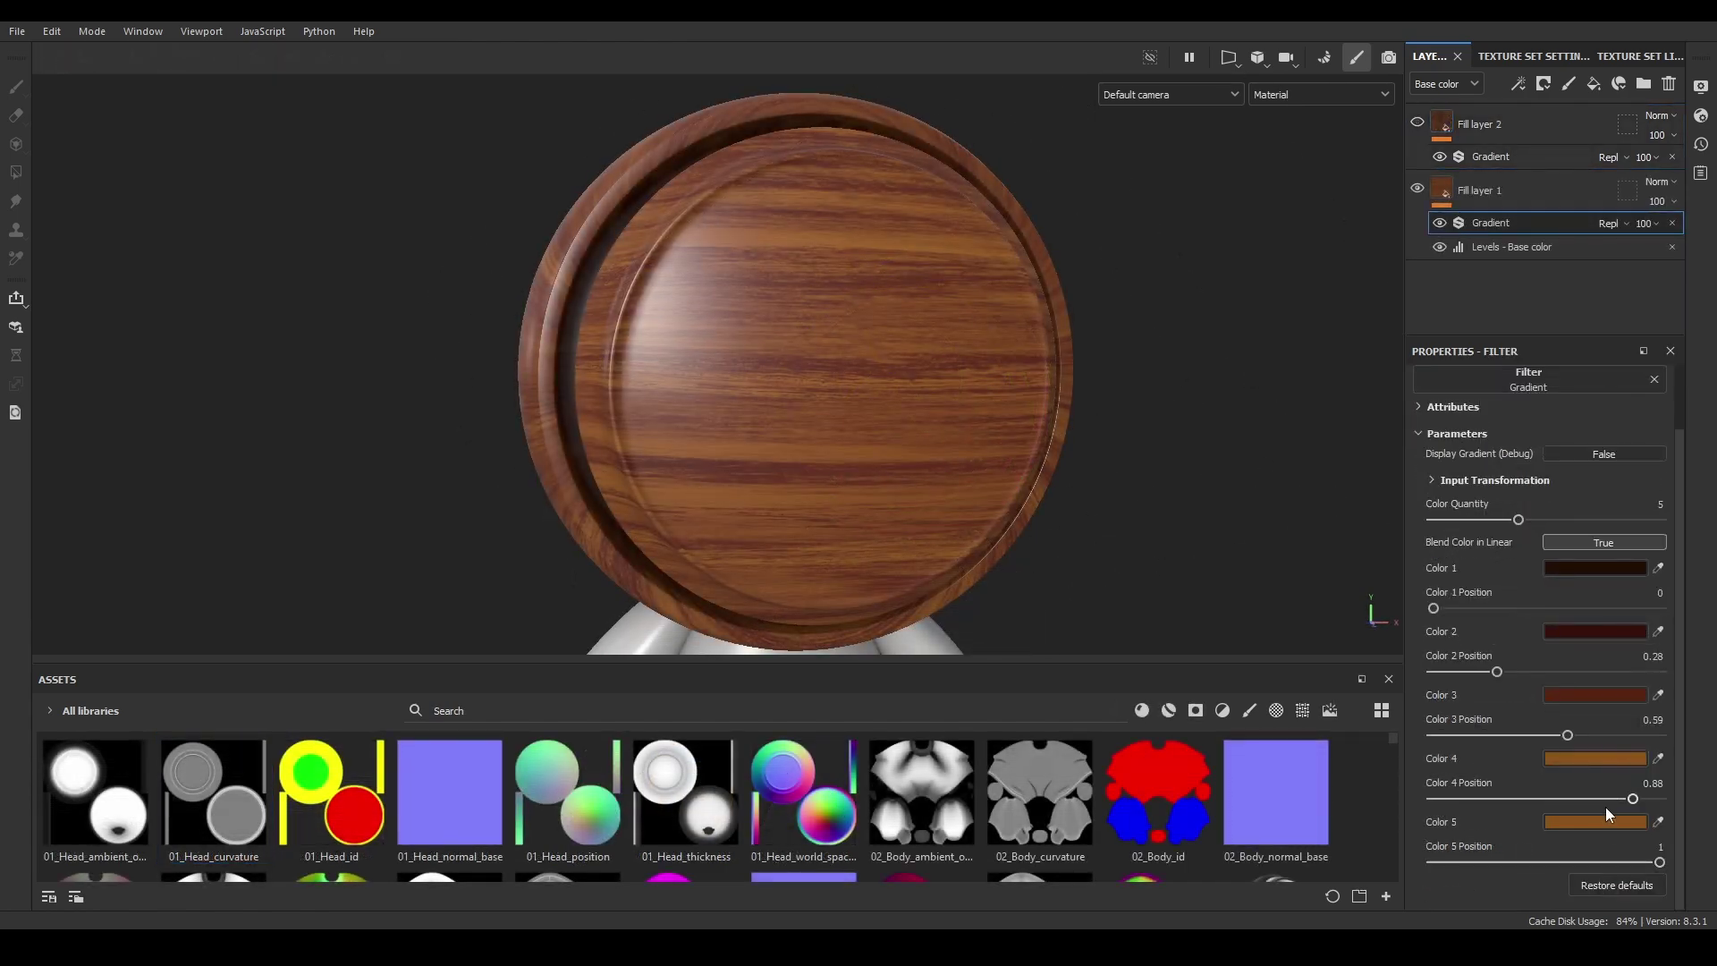
# Darken Color 5 of the wood gradient on Fill layer 1 to a deeper brown.
pyautogui.click(1607, 814)
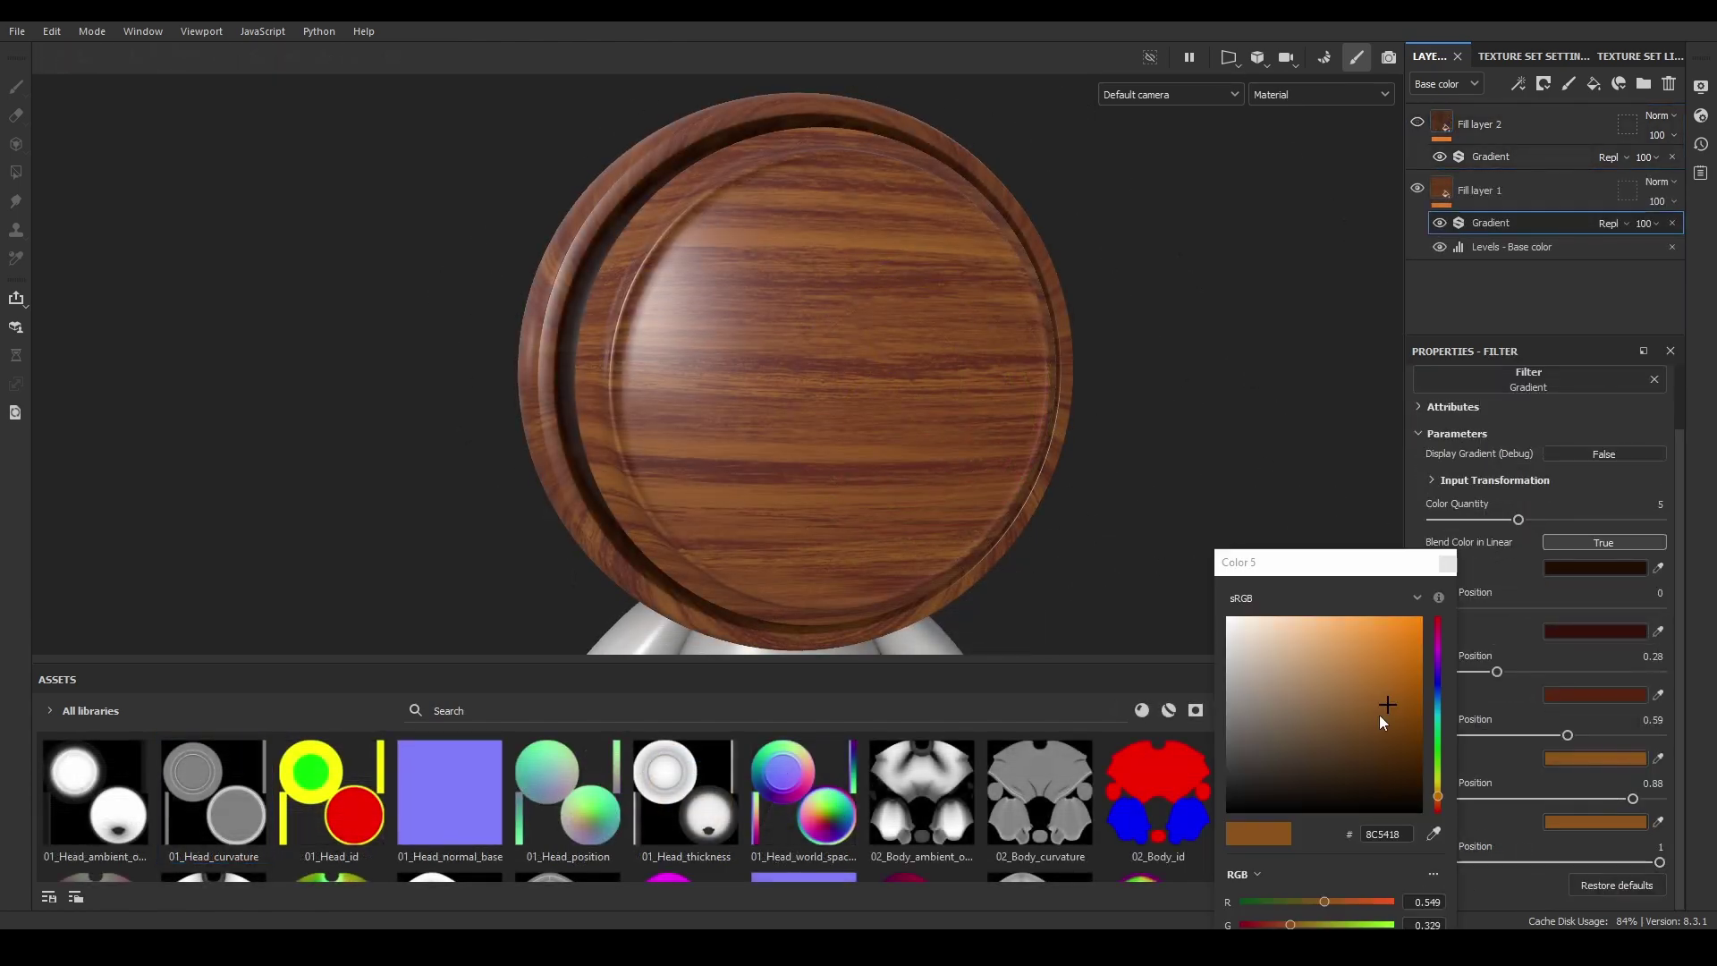
pyautogui.moveTo(1380, 715); pyautogui.dragTo(1388, 759)
pyautogui.click(1442, 564)
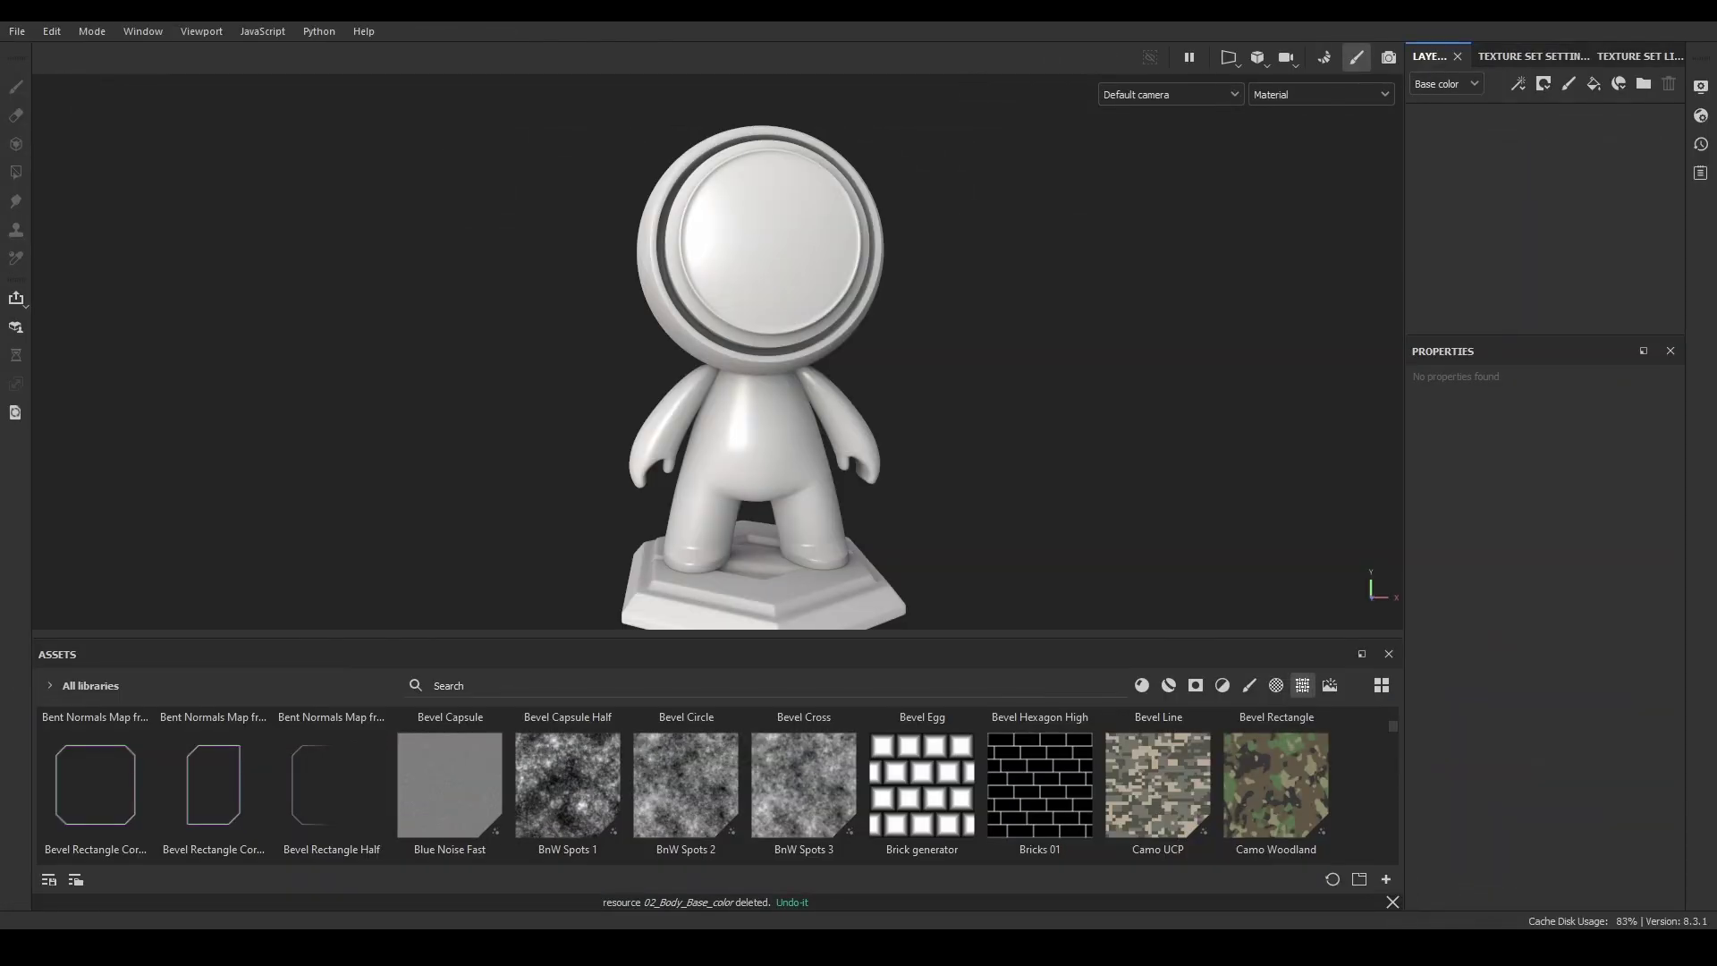
# Add a fill layer and assign the BnW Spots 2 texture to its base color.
pyautogui.click(1597, 88)
pyautogui.scroll(-1, 1434, 664)
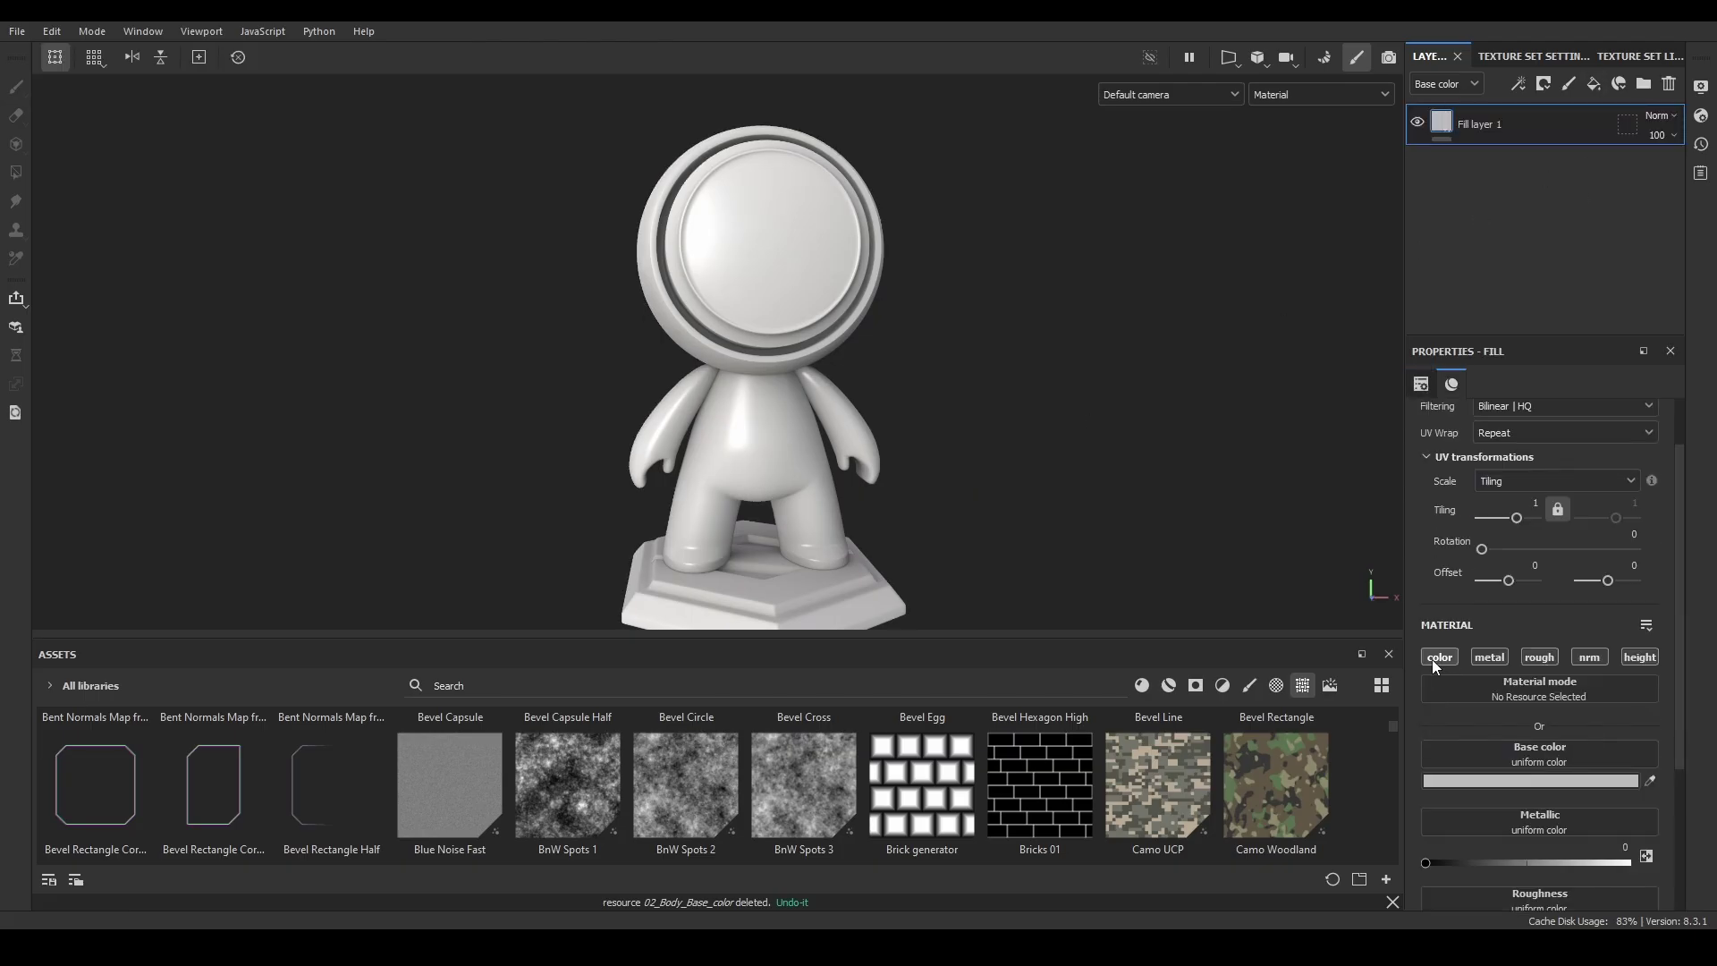
pyautogui.moveTo(673, 793); pyautogui.dragTo(1511, 754)
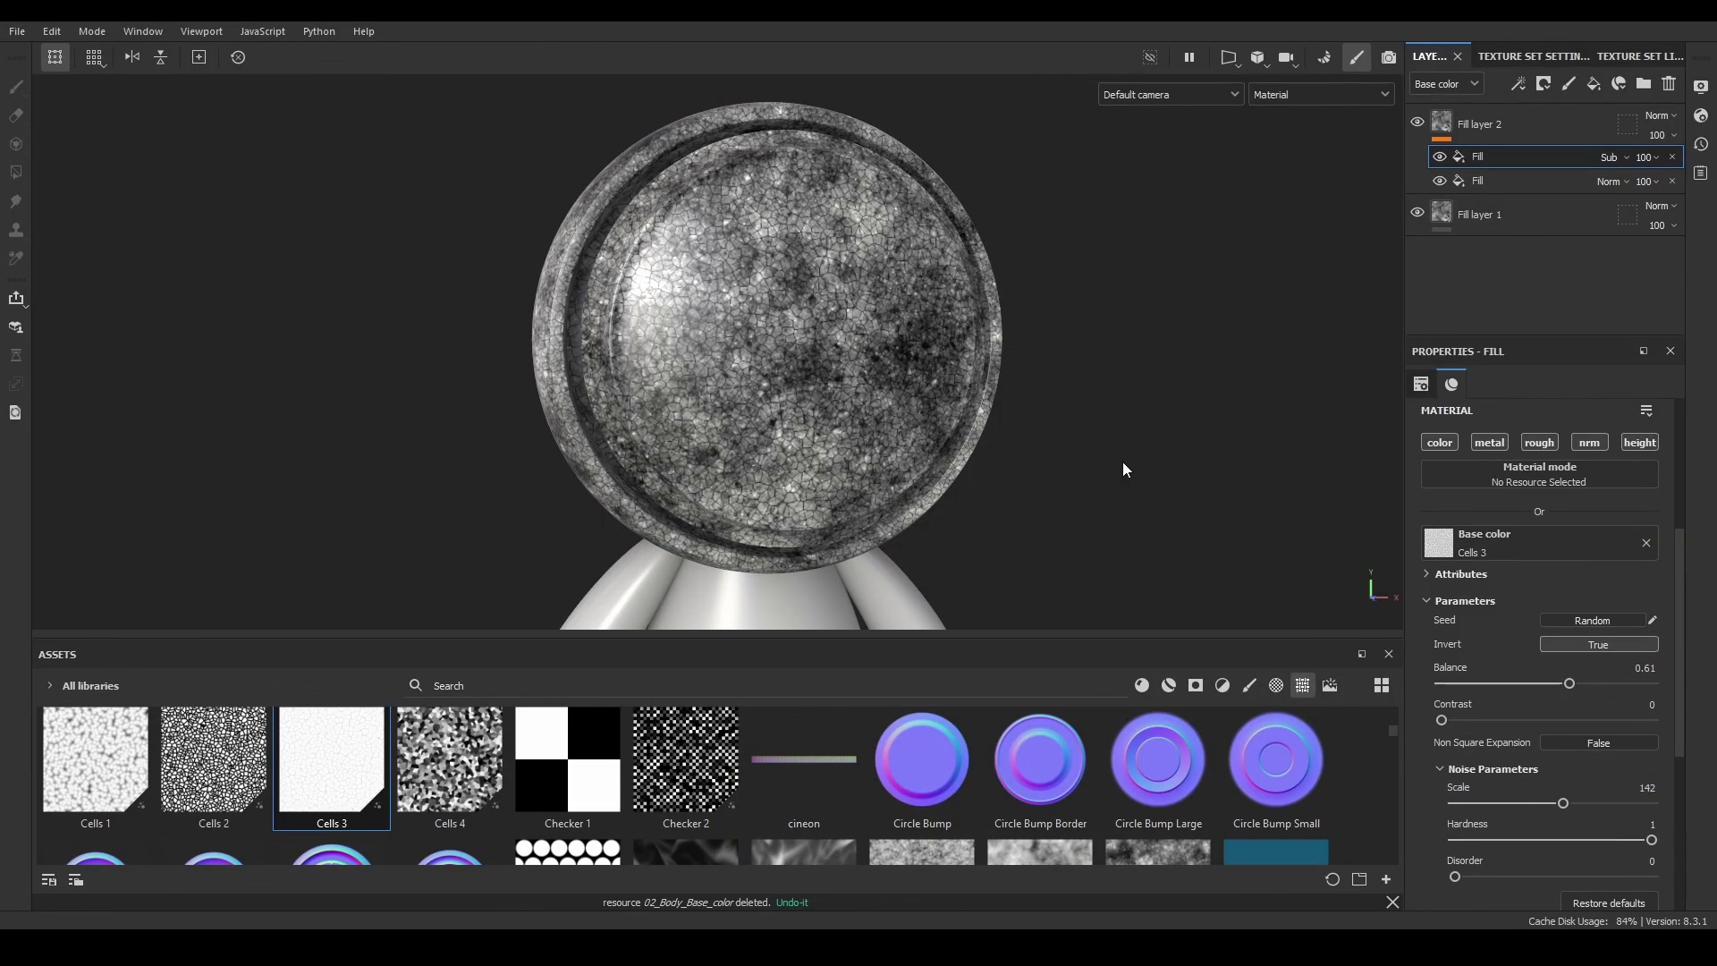
# Paint a soft black spot on the front face of the head using Fill layer 2's paint effect.
pyautogui.scroll(3, 1124, 469)
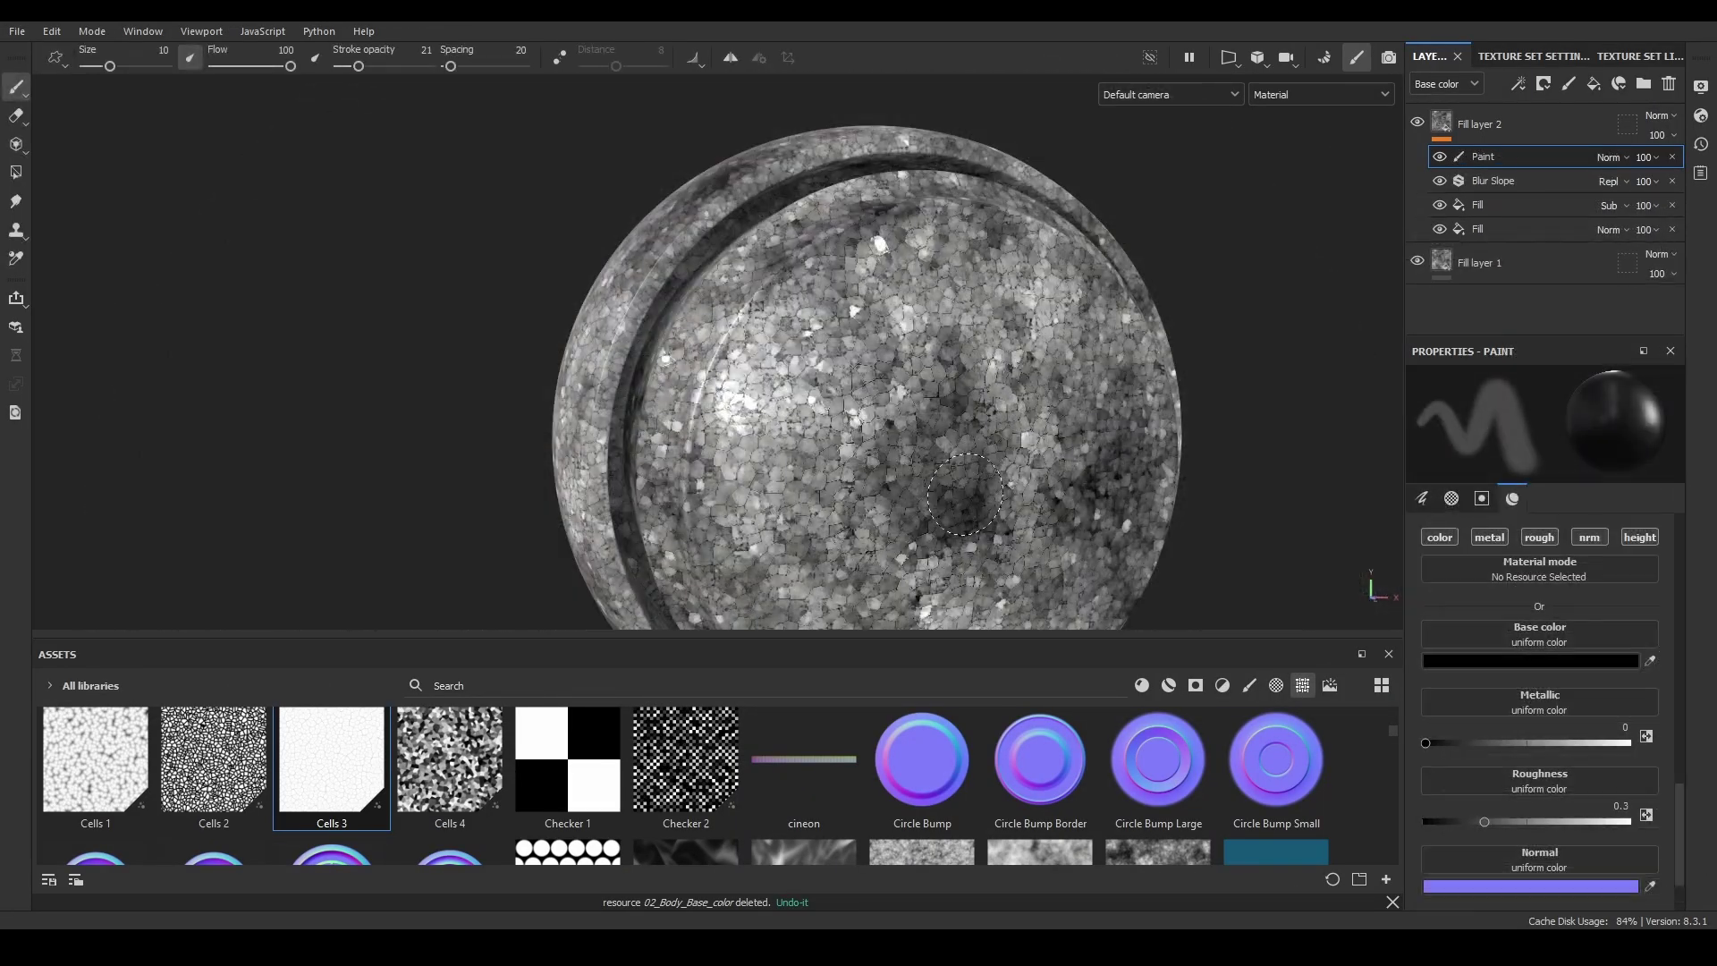
pyautogui.moveTo(936, 487)
pyautogui.mouseDown()
pyautogui.moveTo(940, 464)
pyautogui.moveTo(891, 503)
pyautogui.moveTo(948, 447)
pyautogui.moveTo(1002, 474)
pyautogui.mouseUp()
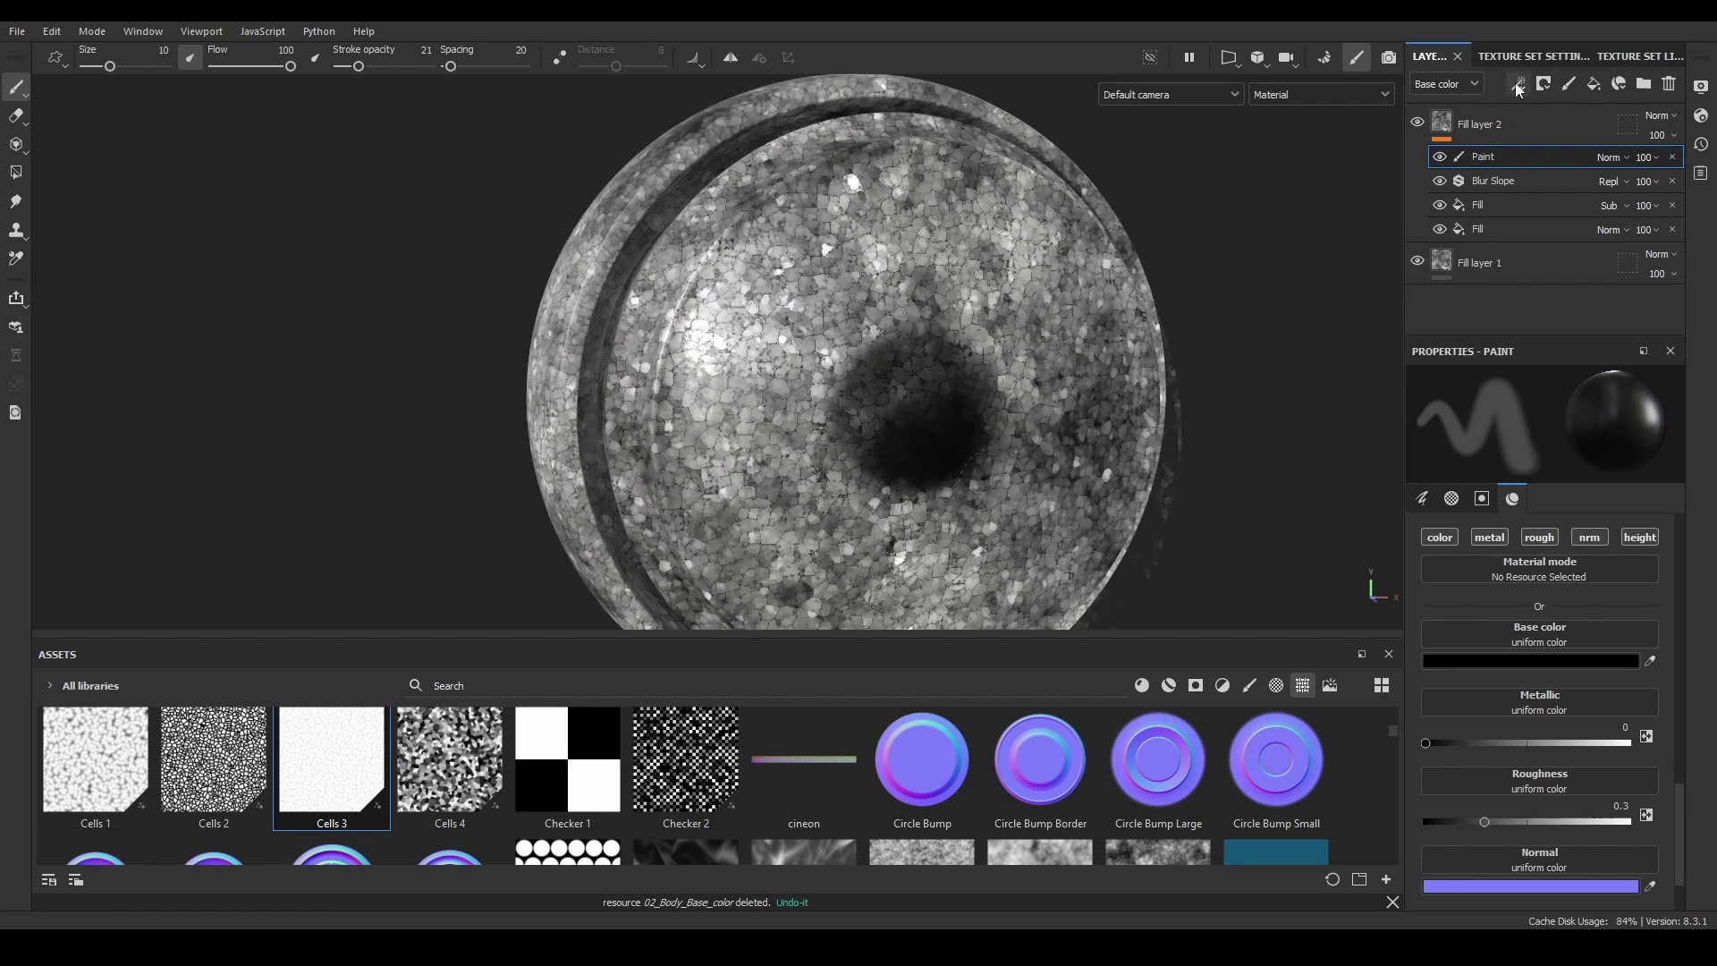
# Add a filter above the paint effect on Fill layer 2 and choose the Gradient filter.
pyautogui.click(1520, 89)
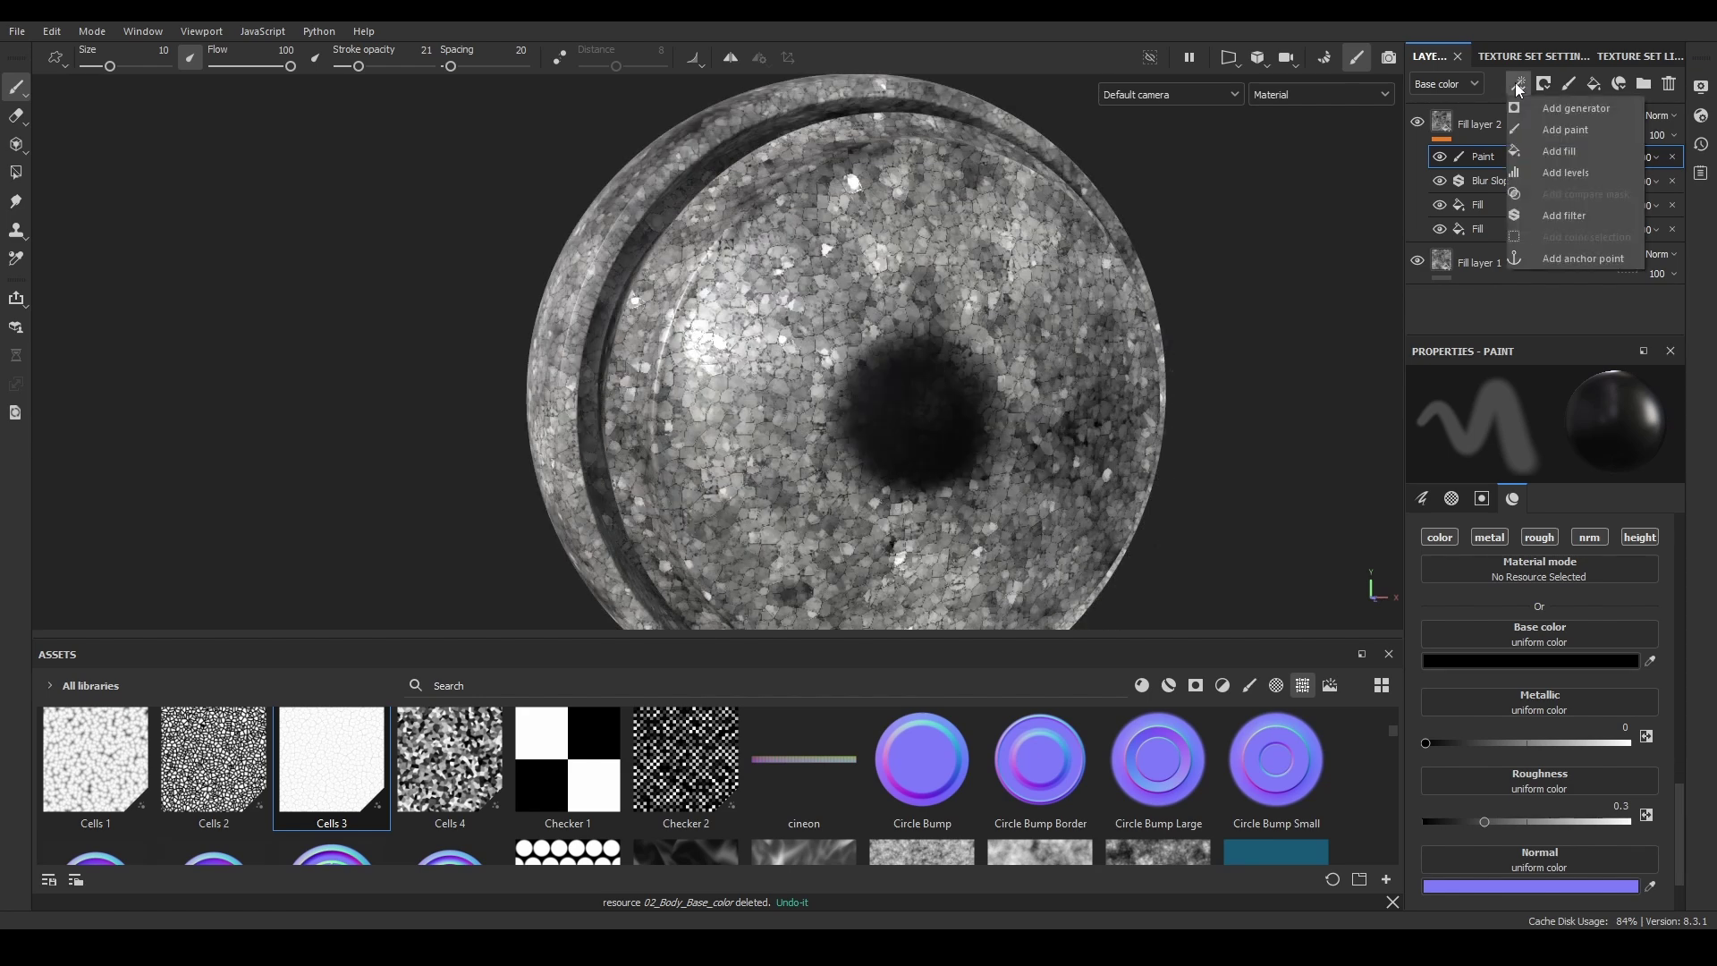
pyautogui.click(1571, 220)
pyautogui.click(1545, 451)
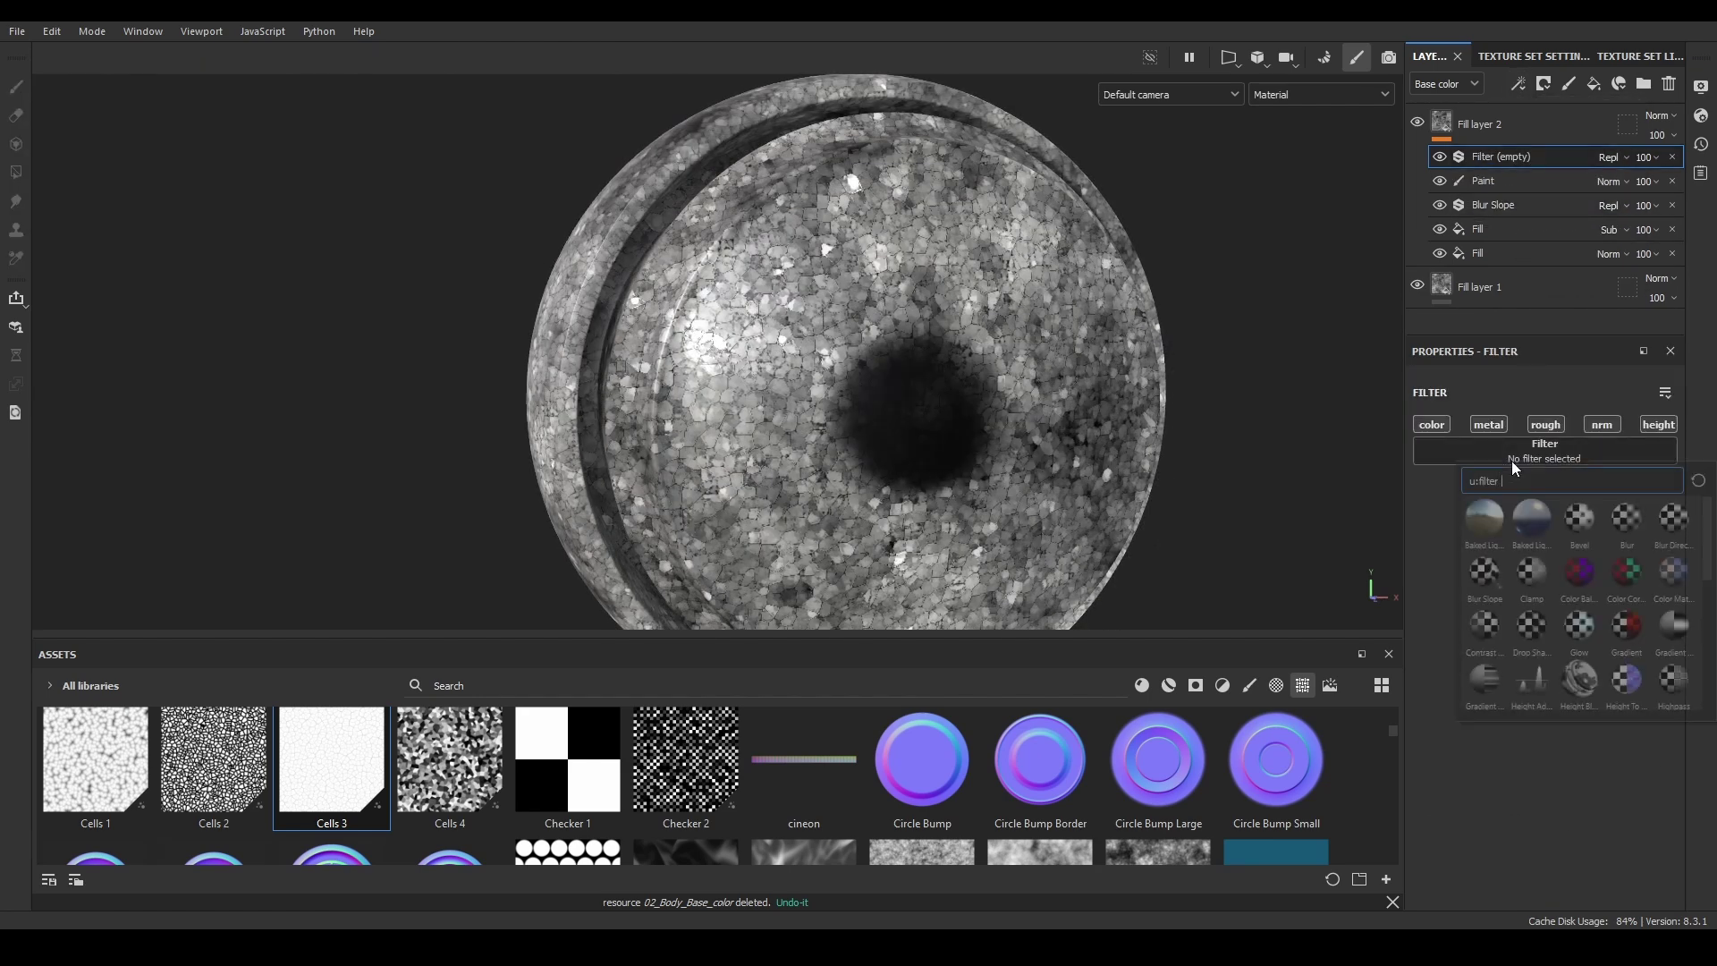
pyautogui.click(1623, 631)
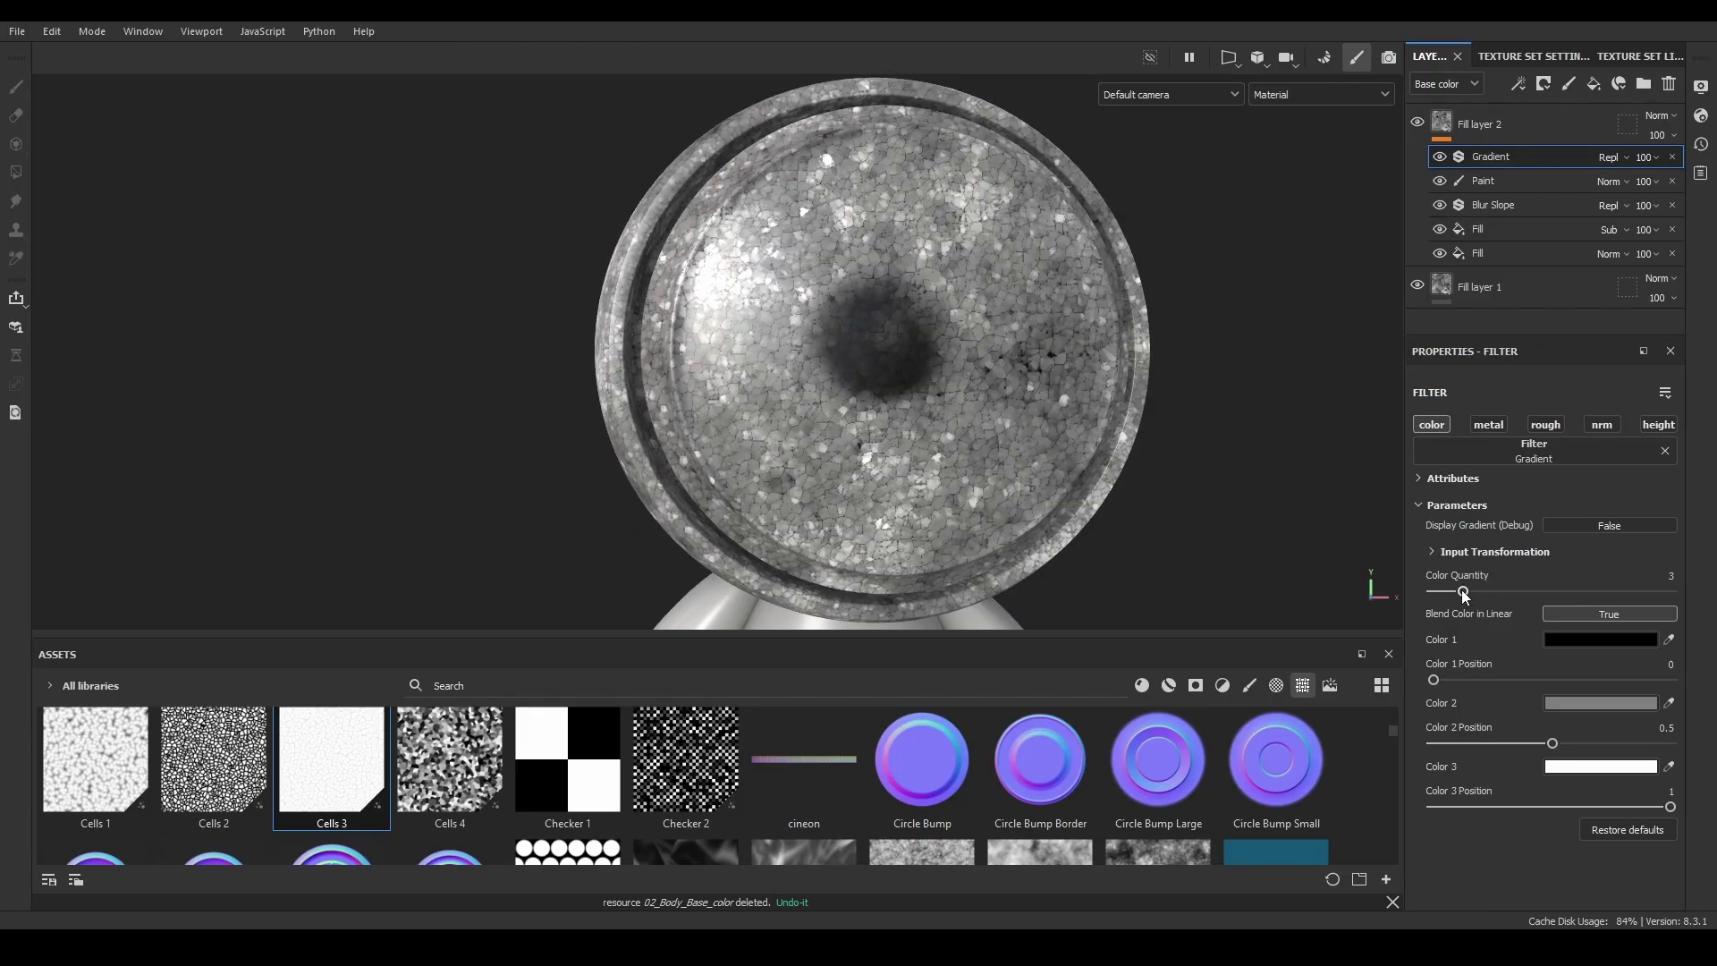
# Reduce the gradient's Color Quantity to 2 and set Color 1 to bright red.
pyautogui.moveTo(1463, 593)
pyautogui.mouseDown()
pyautogui.moveTo(1487, 594)
pyautogui.moveTo(1445, 596)
pyautogui.mouseUp()
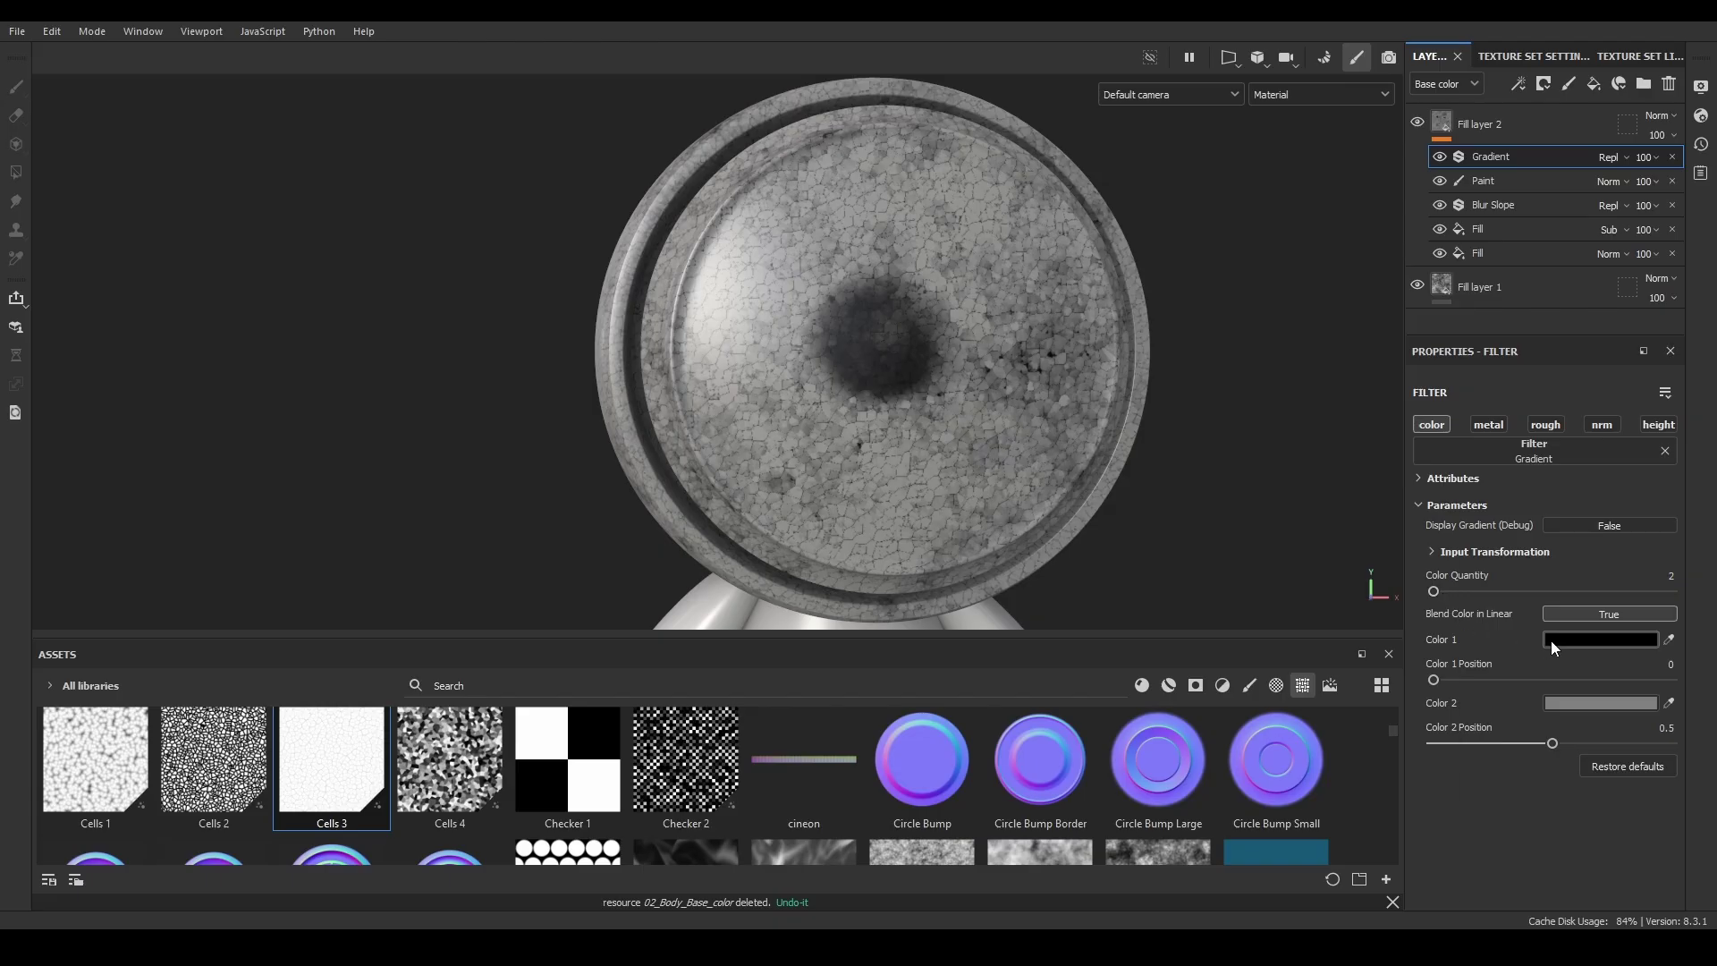
pyautogui.click(1551, 641)
pyautogui.click(1415, 619)
# Set the gradient's Color 2 to blue 0F2AB1 and adjust the Color 2 and Color 1 positions.
pyautogui.click(1581, 705)
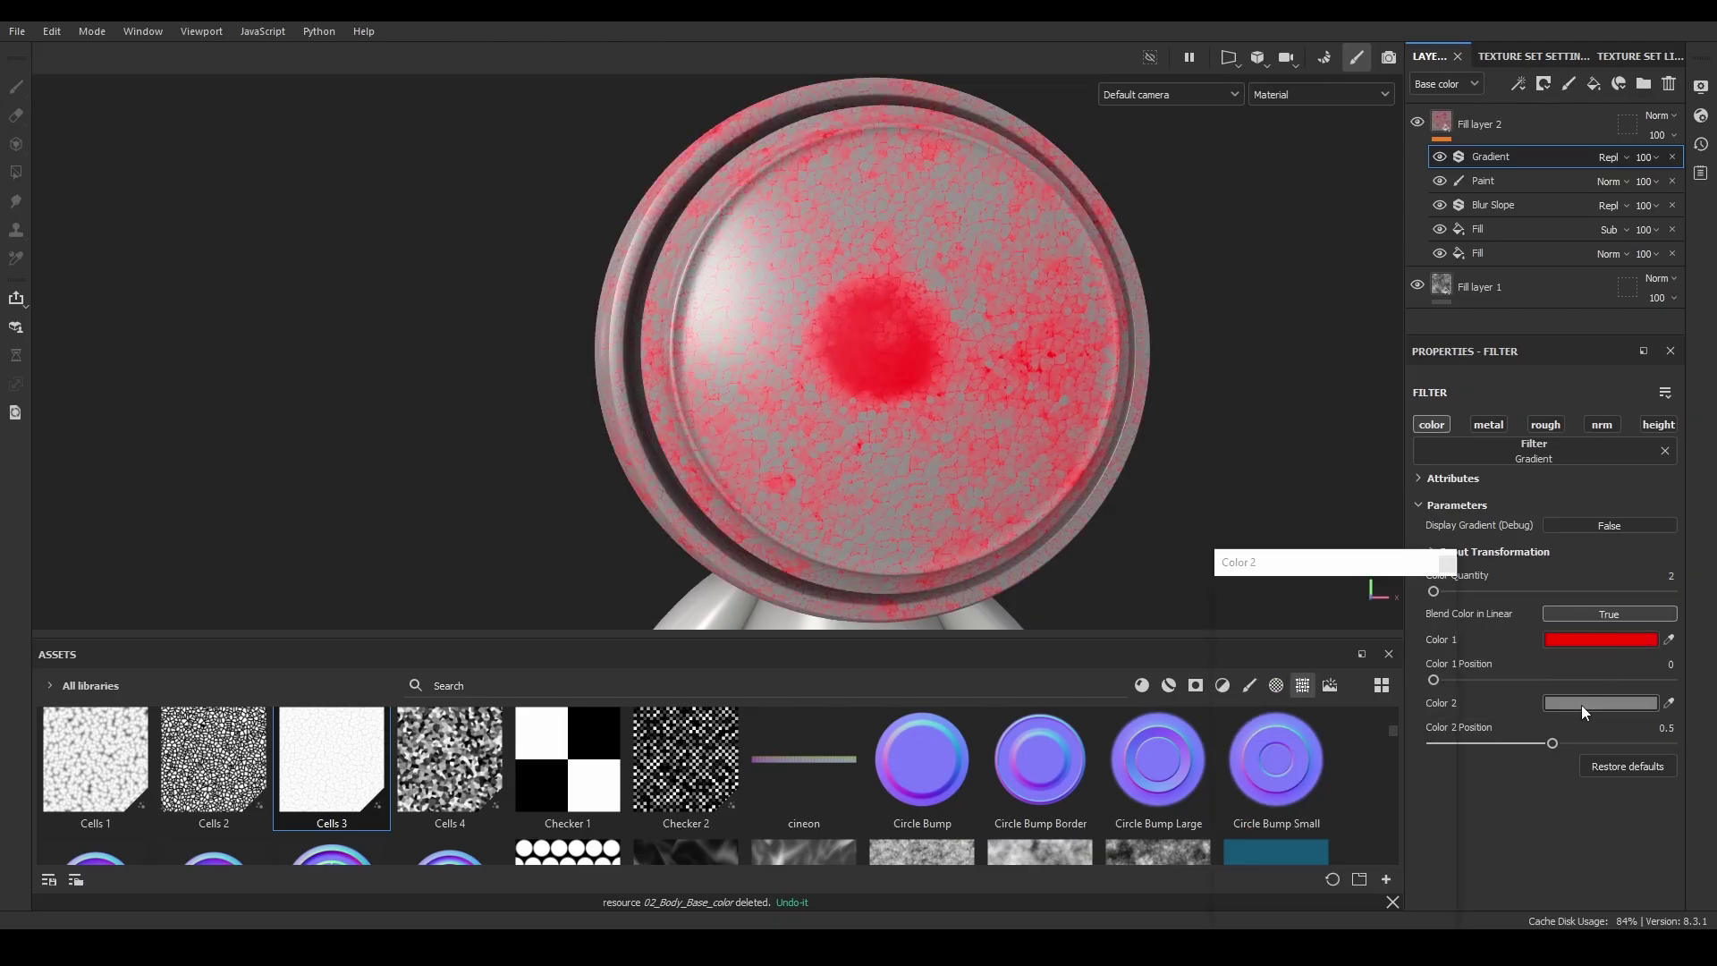
pyautogui.click(1437, 711)
pyautogui.click(1405, 673)
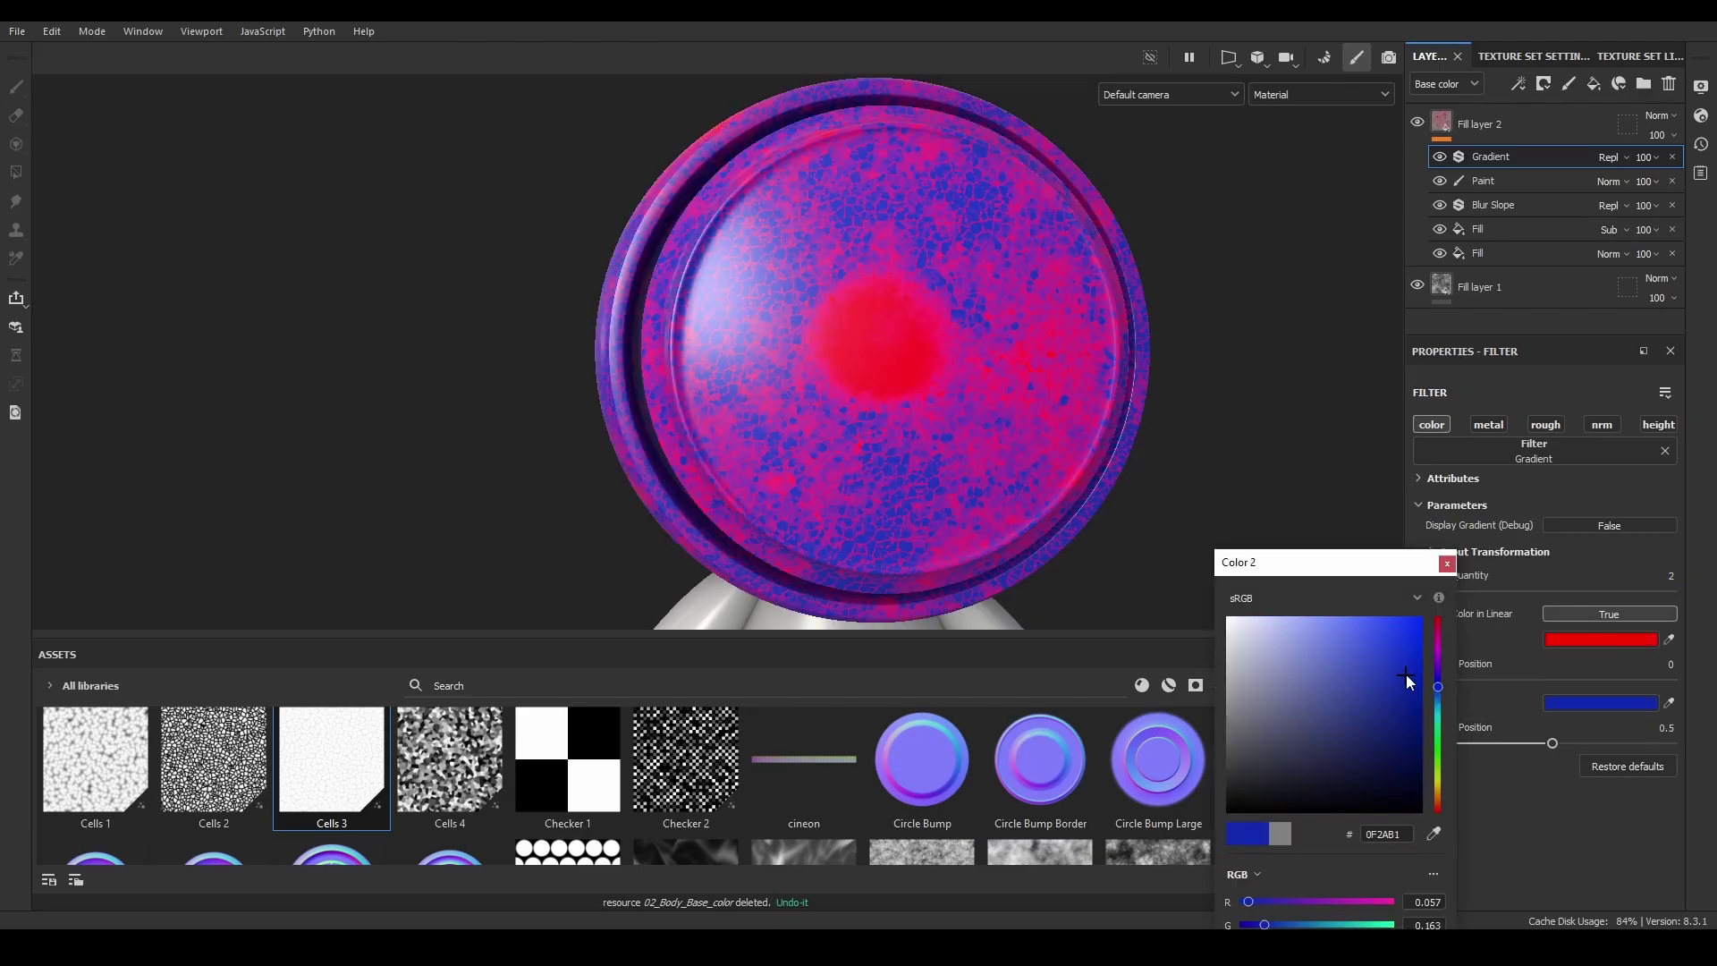
pyautogui.click(1447, 565)
pyautogui.moveTo(1564, 748)
pyautogui.mouseDown()
pyautogui.moveTo(1599, 748)
pyautogui.moveTo(1551, 748)
pyautogui.mouseUp()
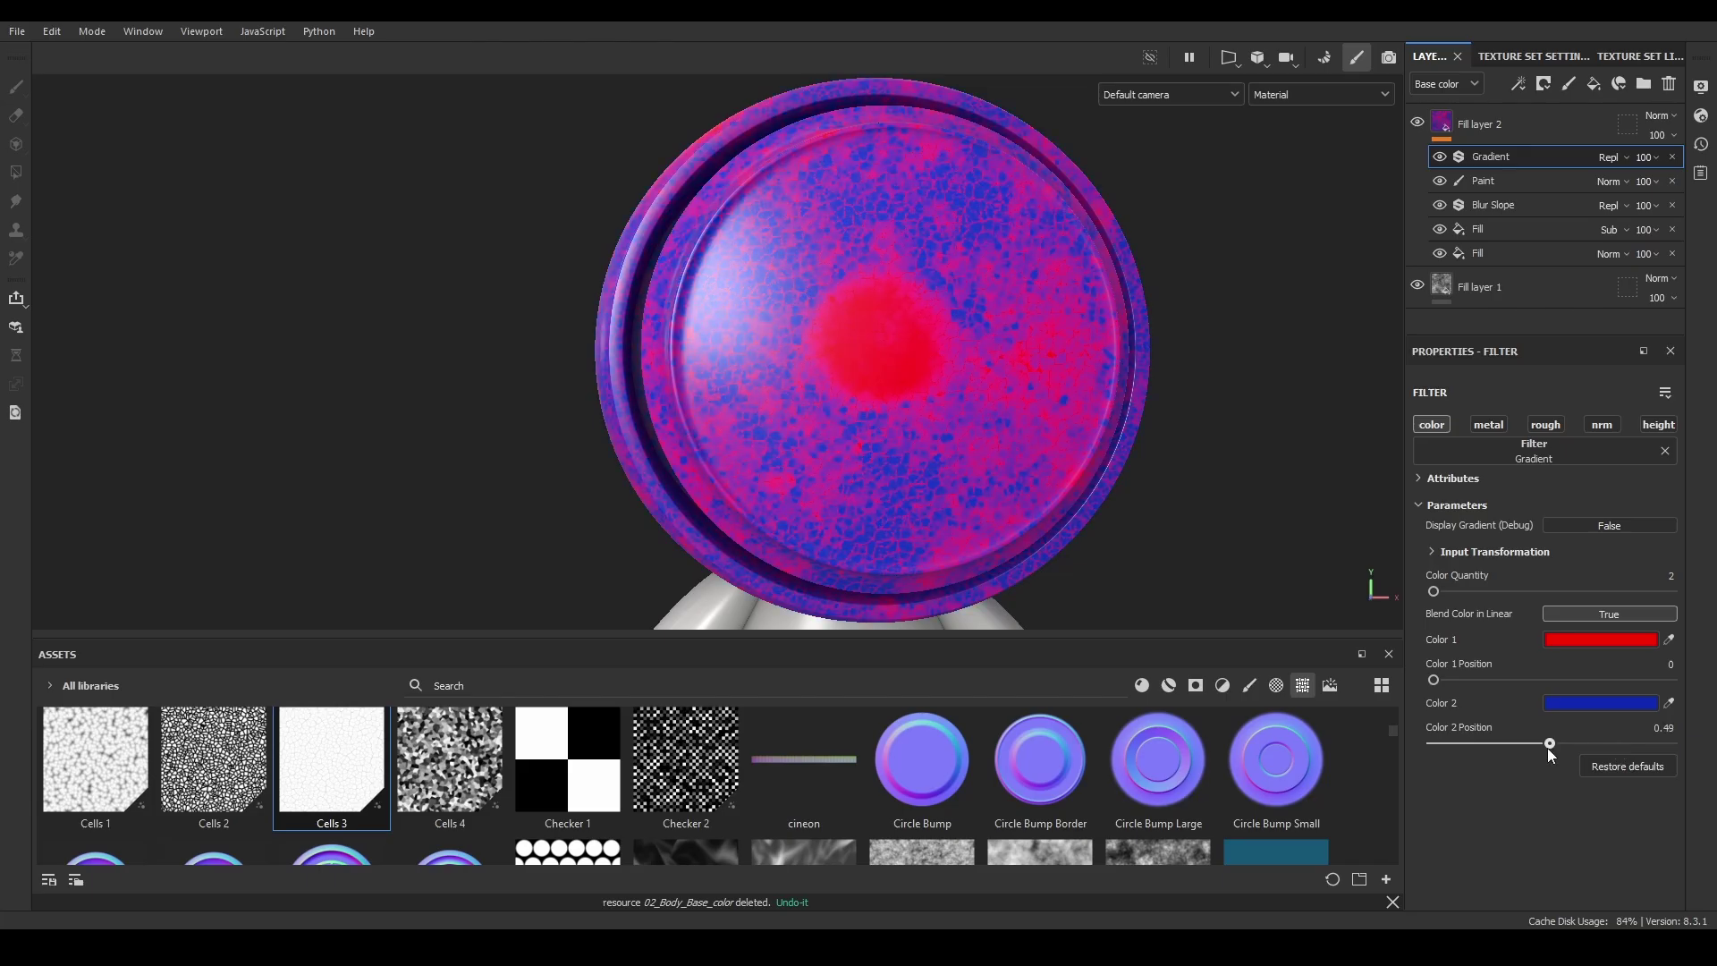
pyautogui.moveTo(1441, 689)
pyautogui.mouseDown()
pyautogui.moveTo(1478, 691)
pyautogui.moveTo(1423, 689)
pyautogui.mouseUp()
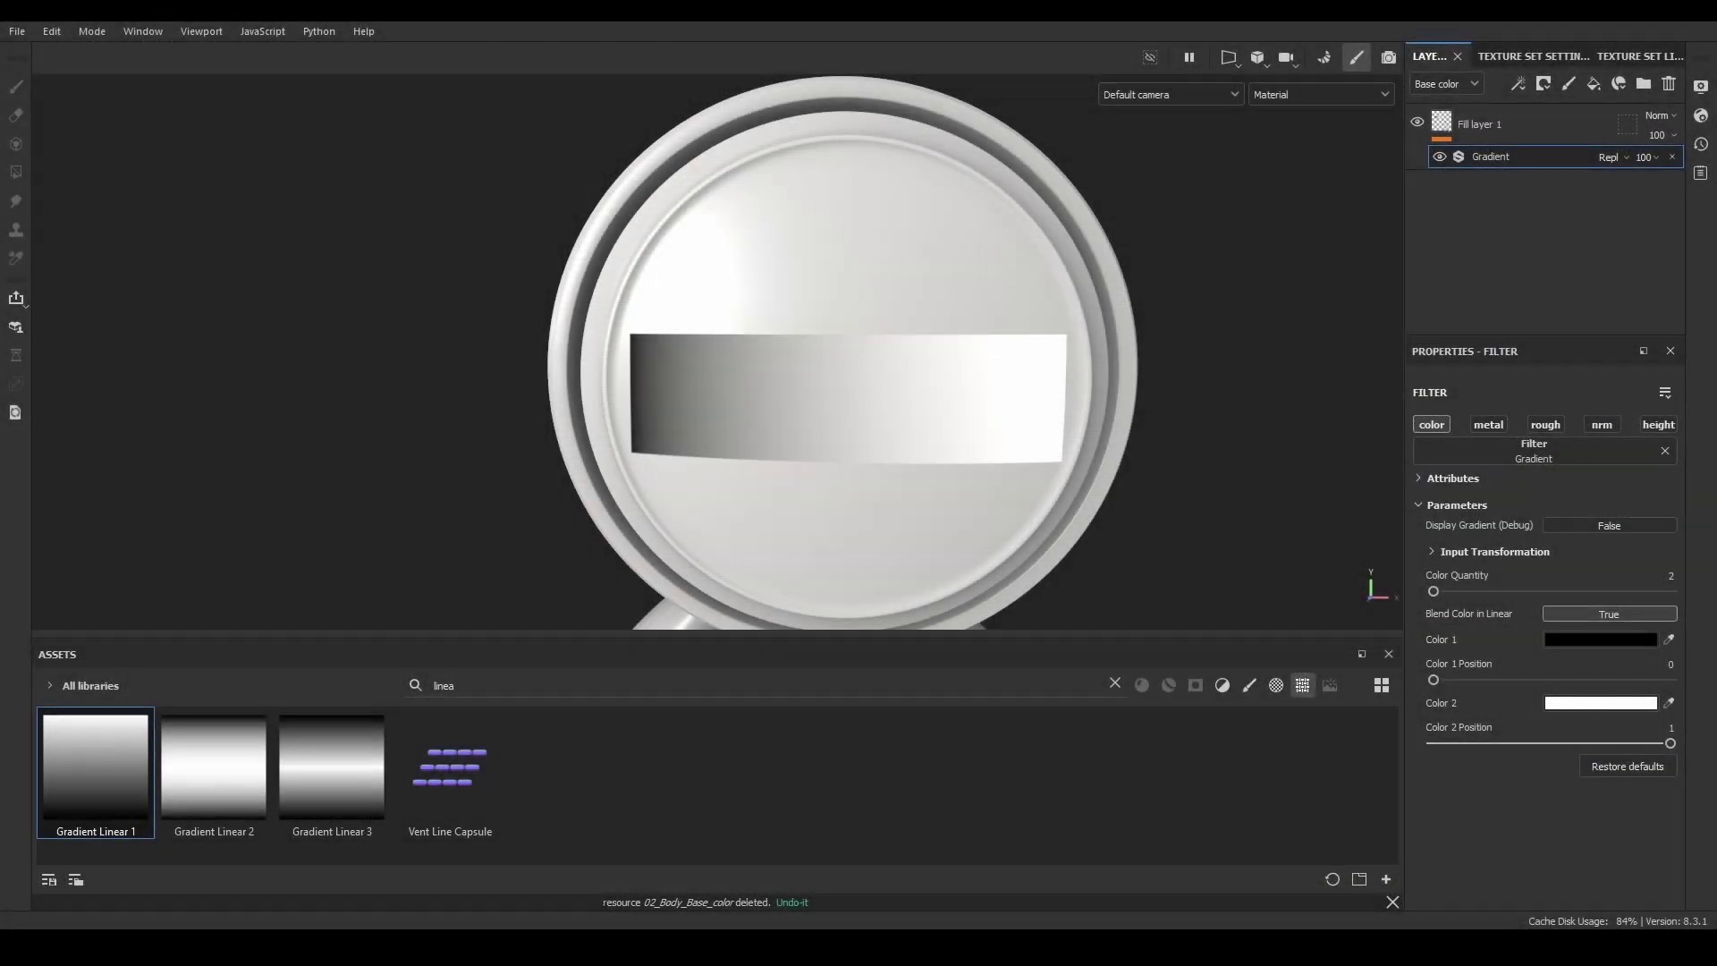
# Set Color 1 of the horizontal strip's gradient to light blue 0093FF.
pyautogui.keyDown('alt'); pyautogui.moveTo(1023, 512); pyautogui.dragTo(905, 465); pyautogui.keyUp('alt')
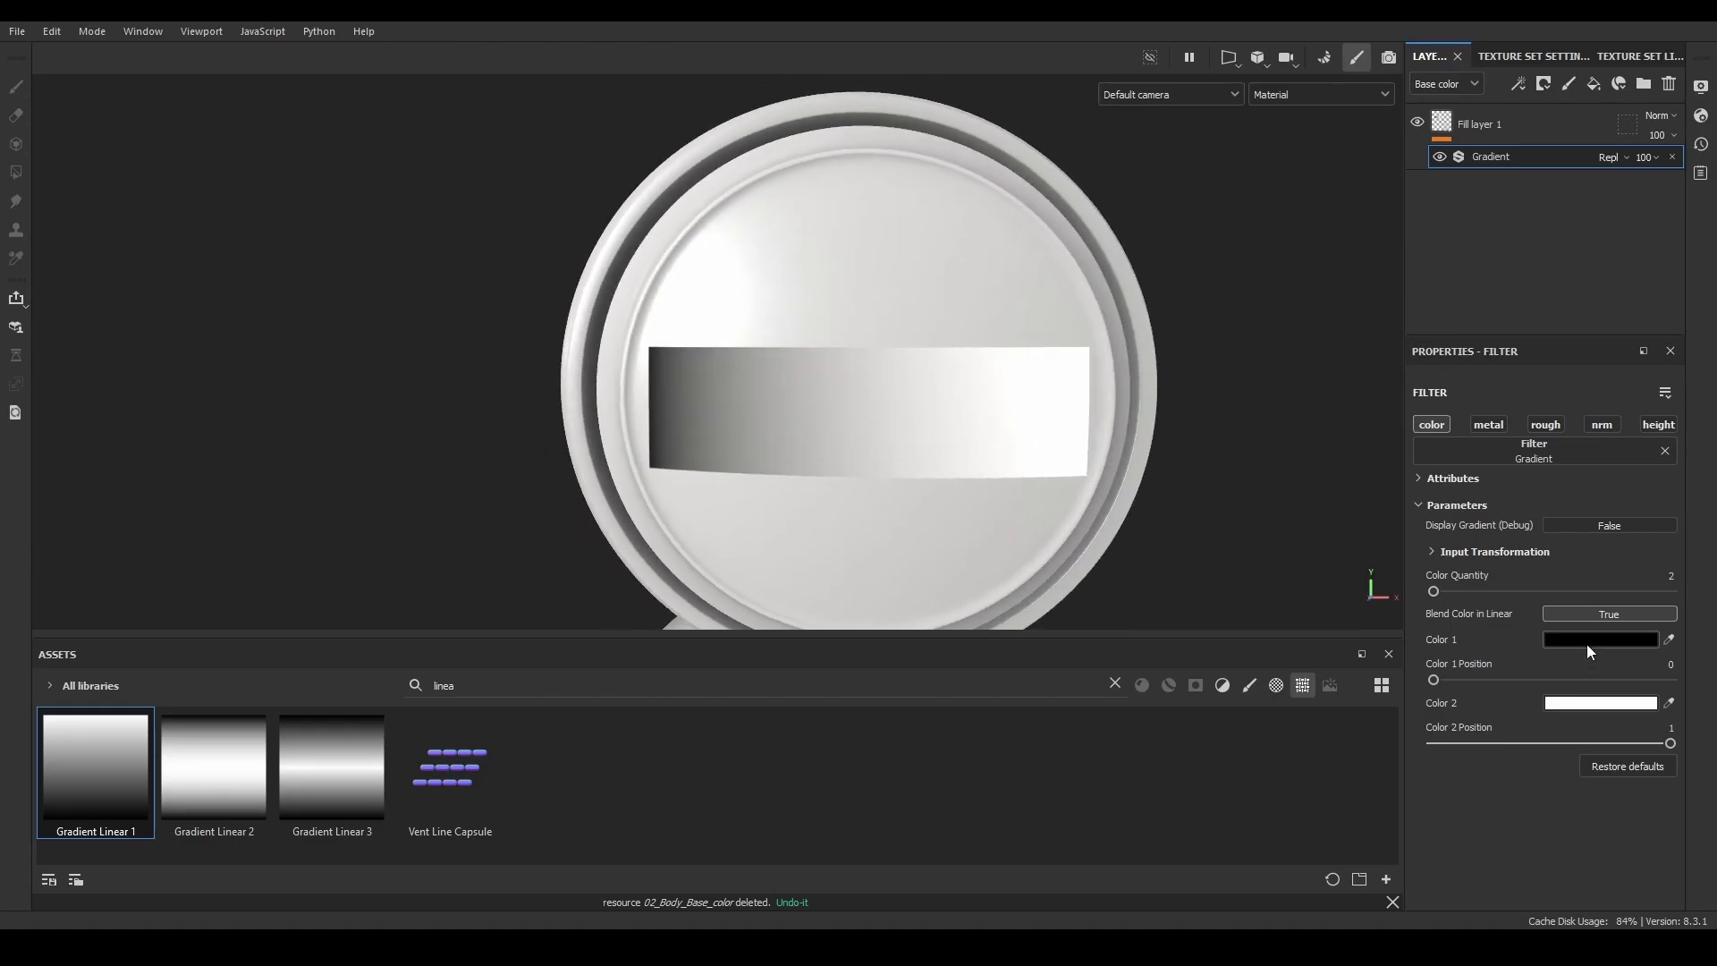
pyautogui.click(1562, 641)
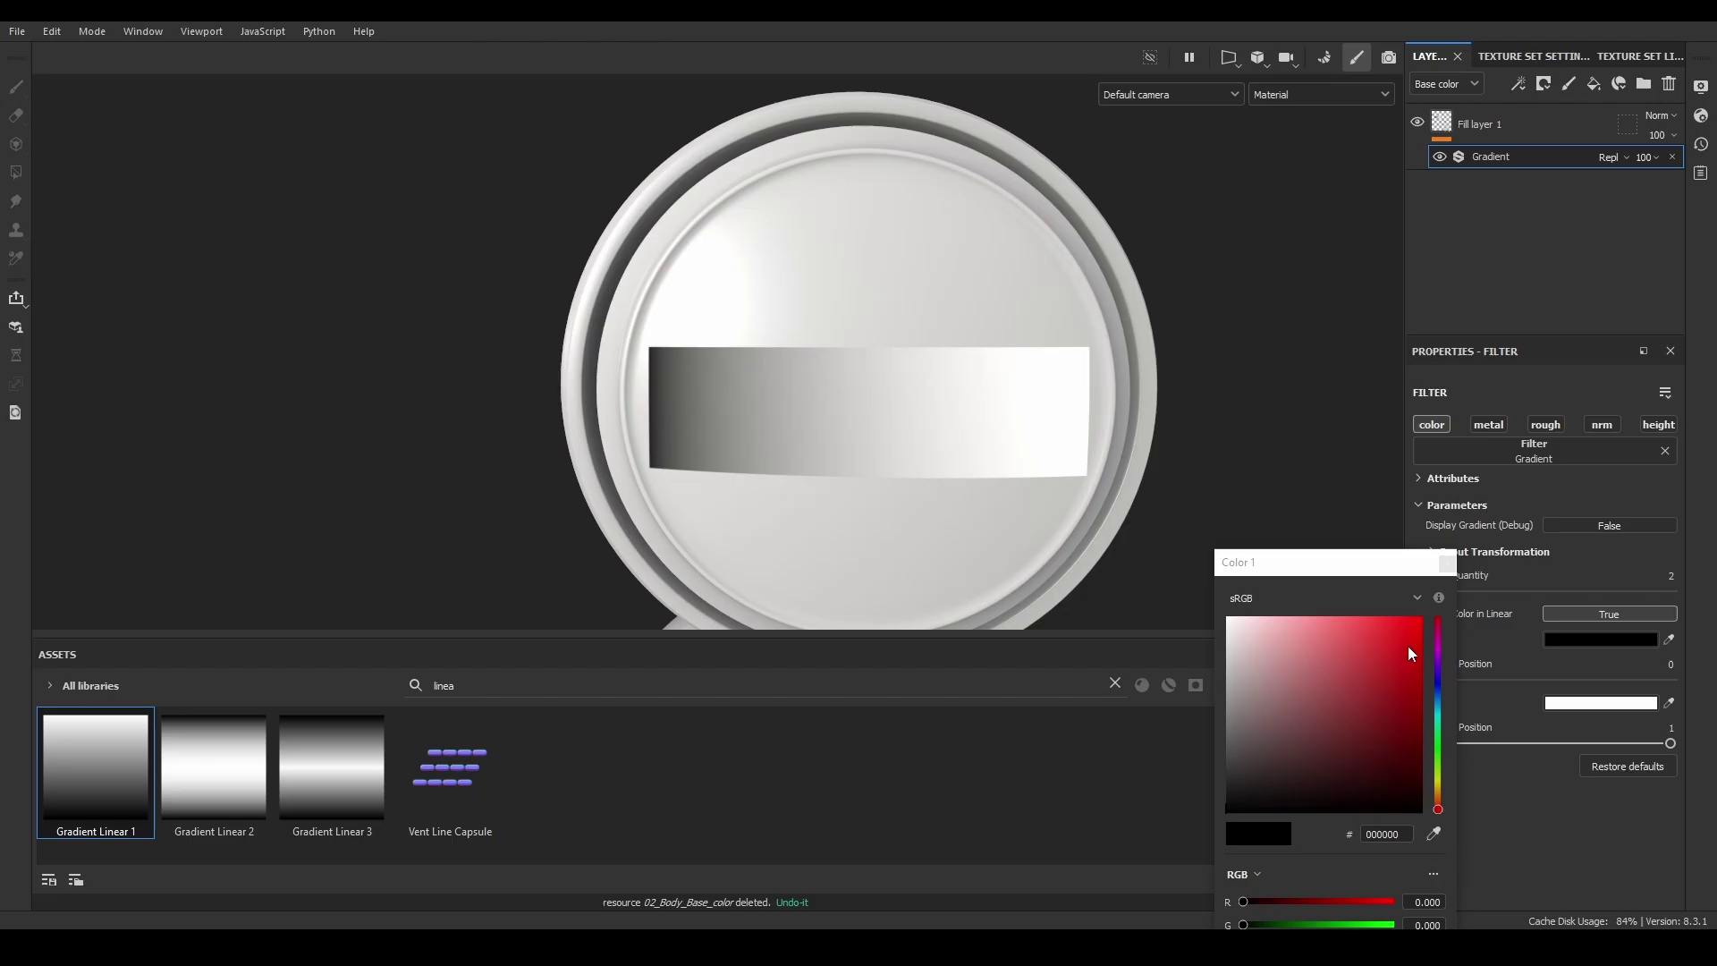
pyautogui.click(1439, 700)
pyautogui.moveTo(1409, 660); pyautogui.dragTo(1429, 619)
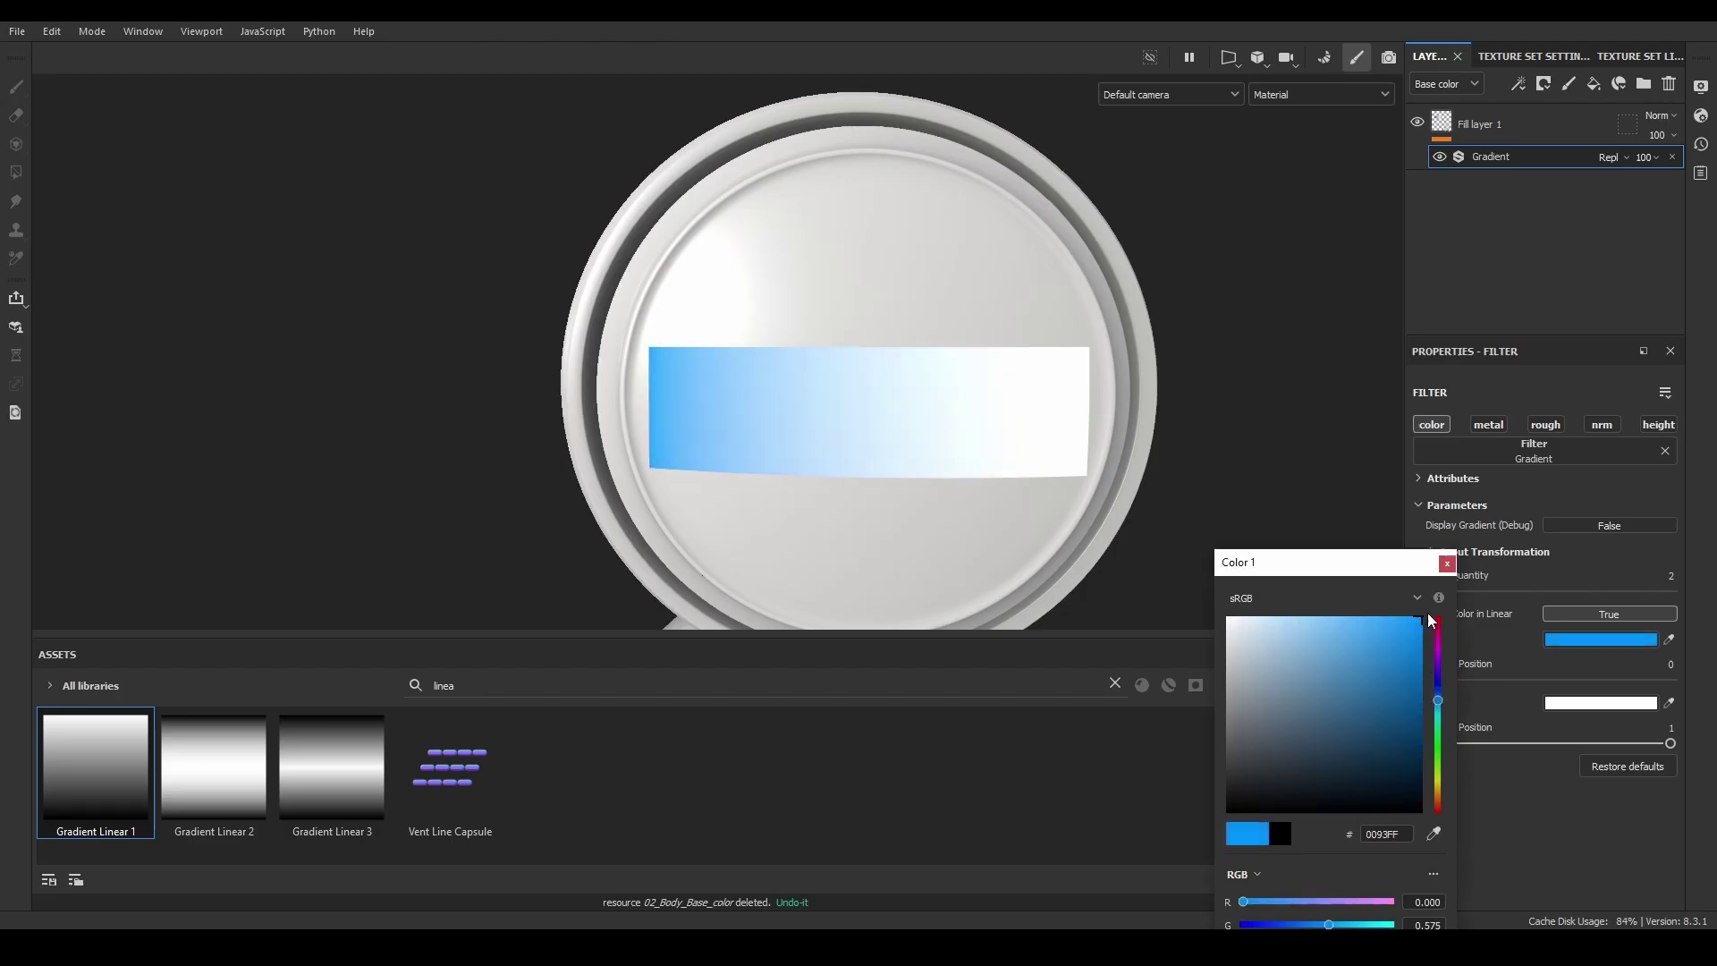
pyautogui.click(1448, 566)
# Set Color 2 of the strip's gradient to a medium green.
pyautogui.click(1601, 703)
pyautogui.click(1439, 755)
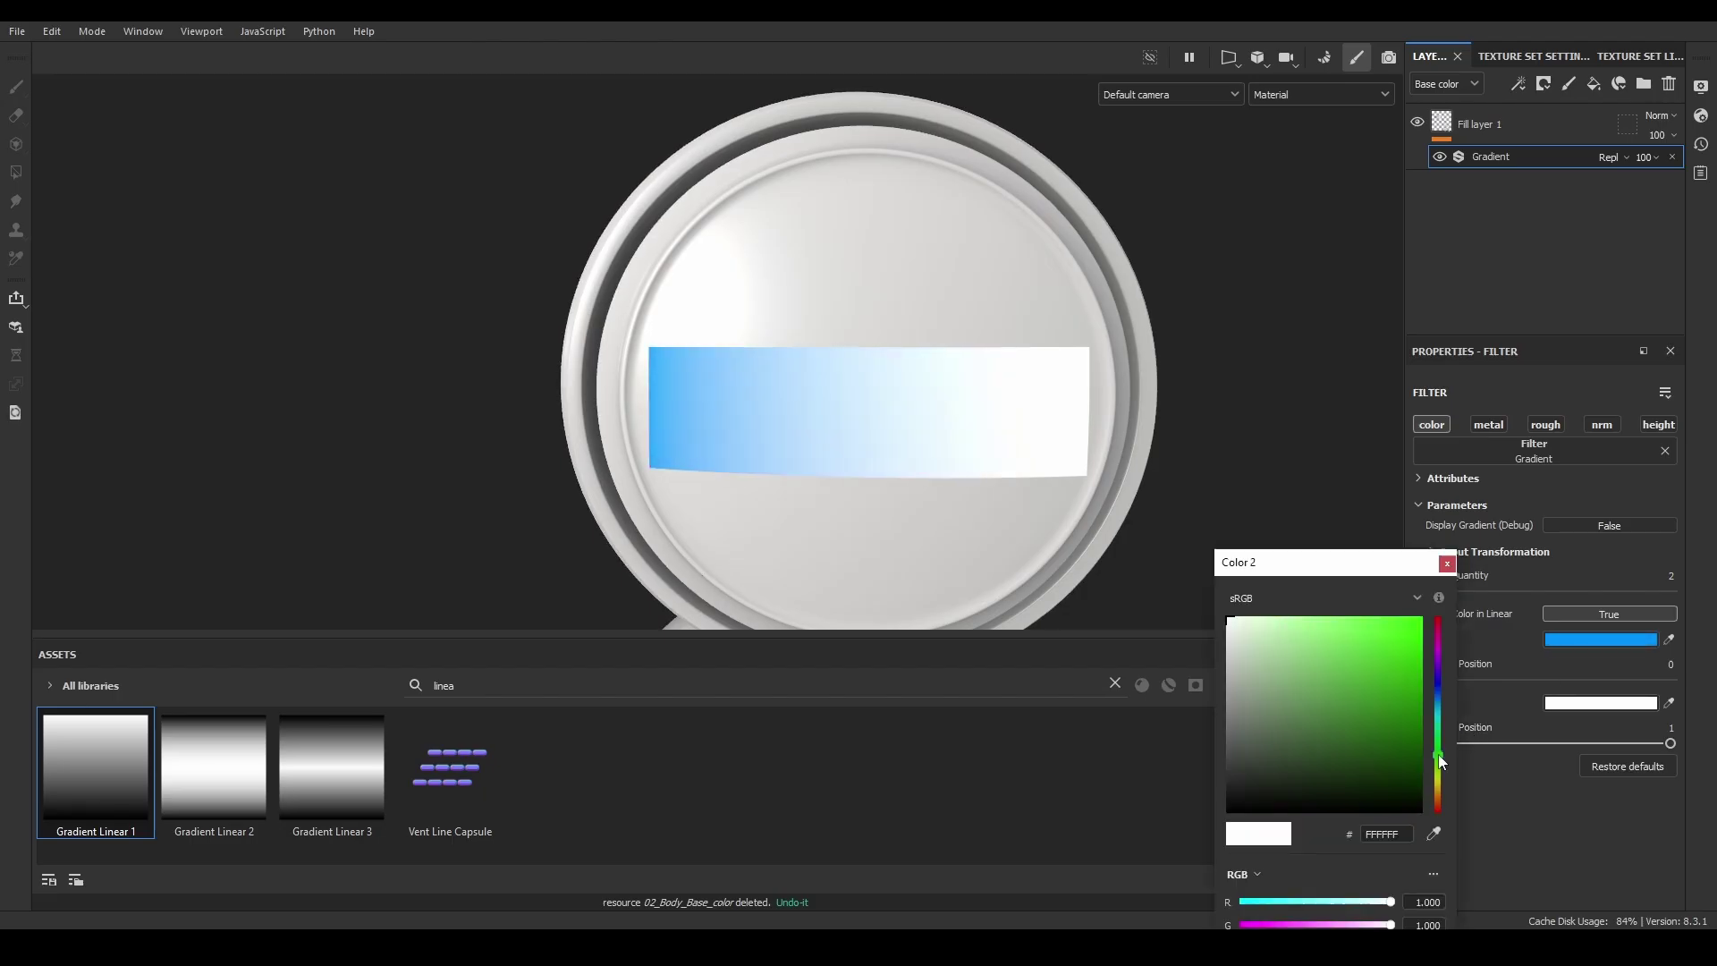
pyautogui.click(1409, 715)
pyautogui.click(1488, 614)
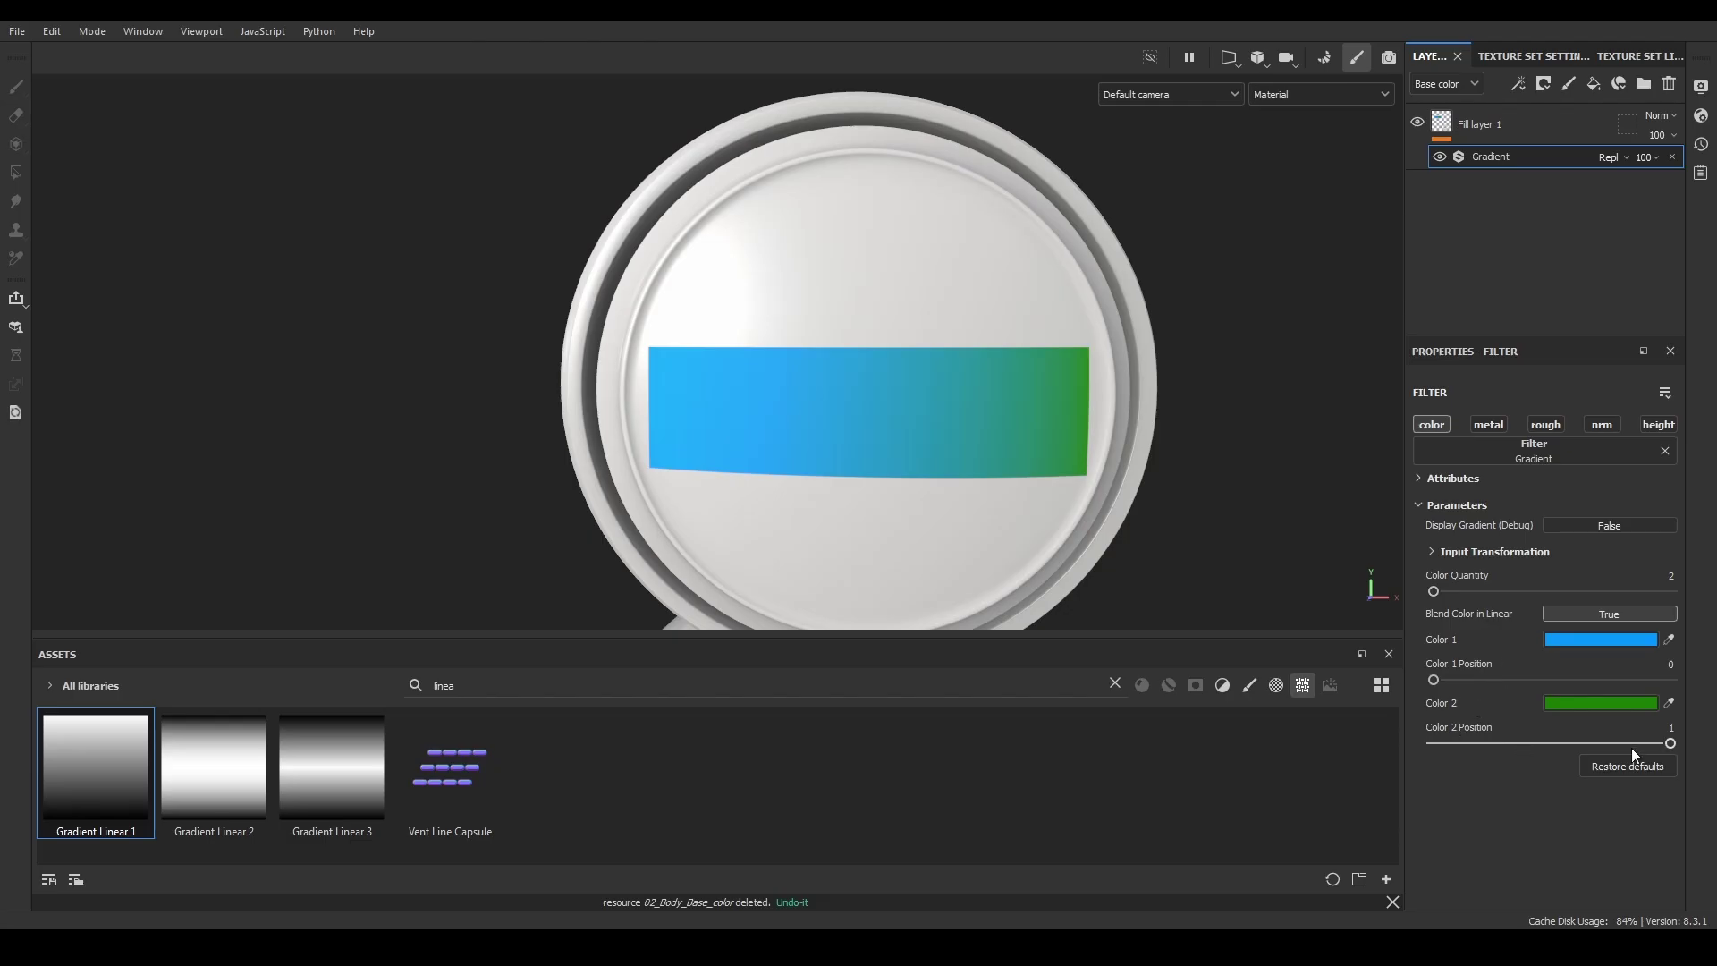
# Try different positions for Color 2 and Color 1 along the strip, returning them to 1 and 0.
pyautogui.moveTo(1649, 743)
pyautogui.mouseDown()
pyautogui.moveTo(1516, 744)
pyautogui.moveTo(1647, 744)
pyautogui.mouseUp()
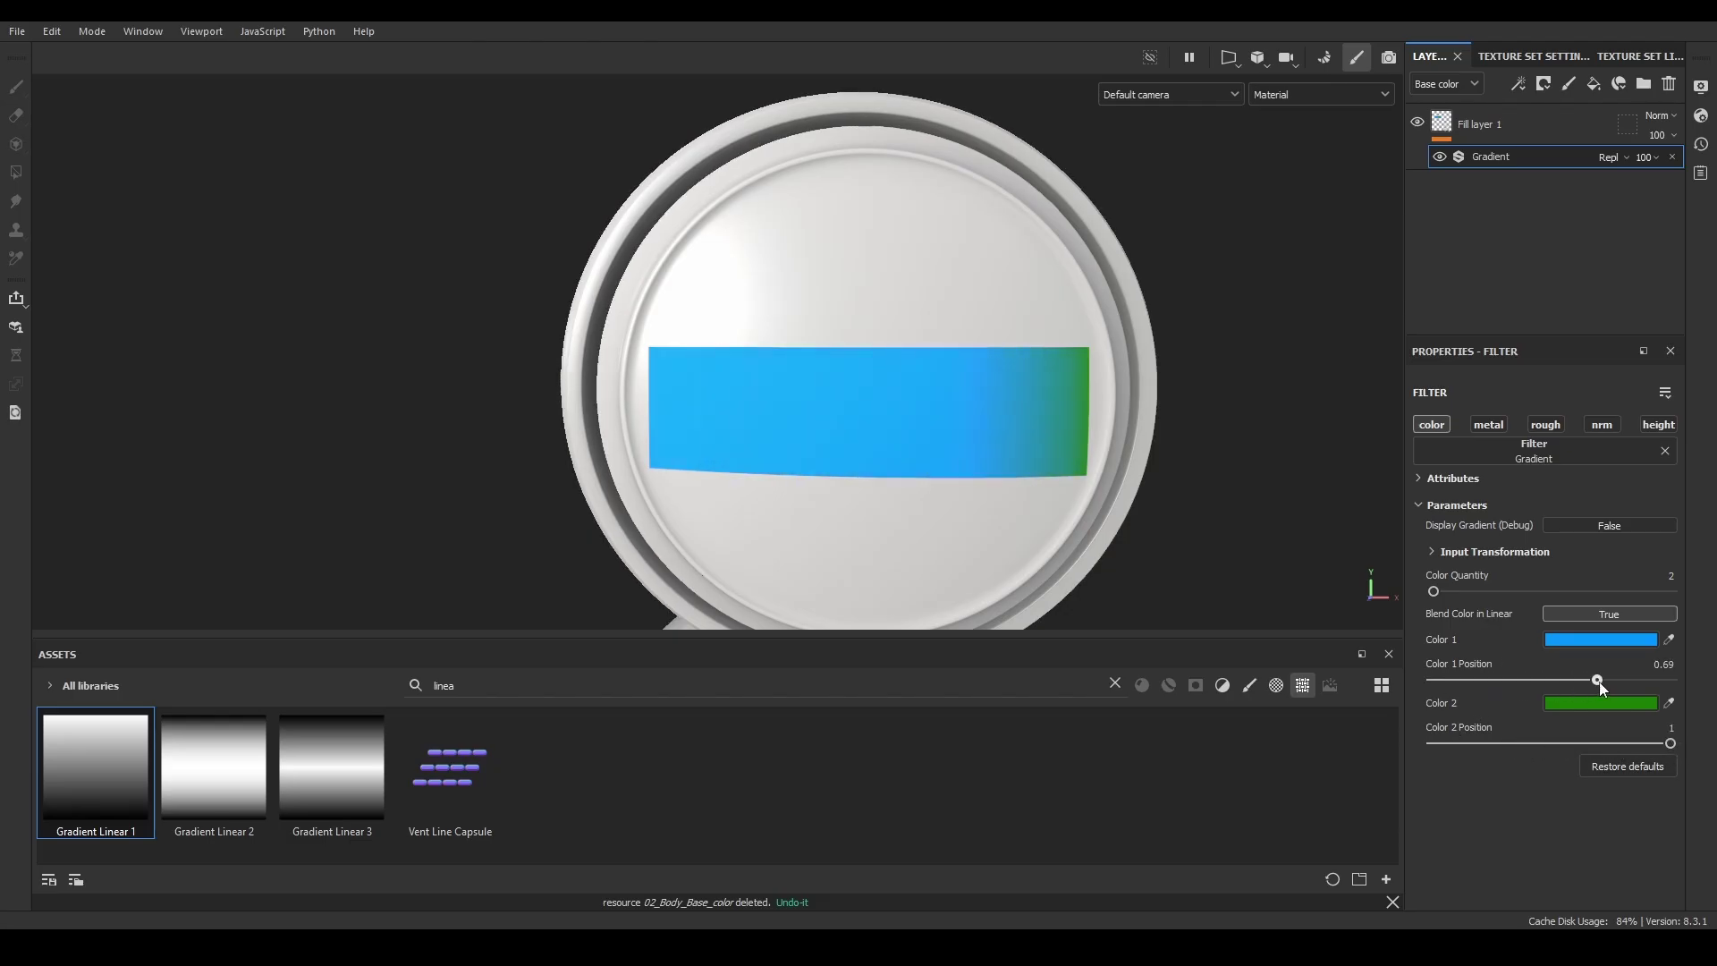
pyautogui.moveTo(1599, 681); pyautogui.dragTo(1447, 682)
# Adjust the balance and contrast in the gradient's Input Transformation settings and switch on Invert.
pyautogui.click(1433, 552)
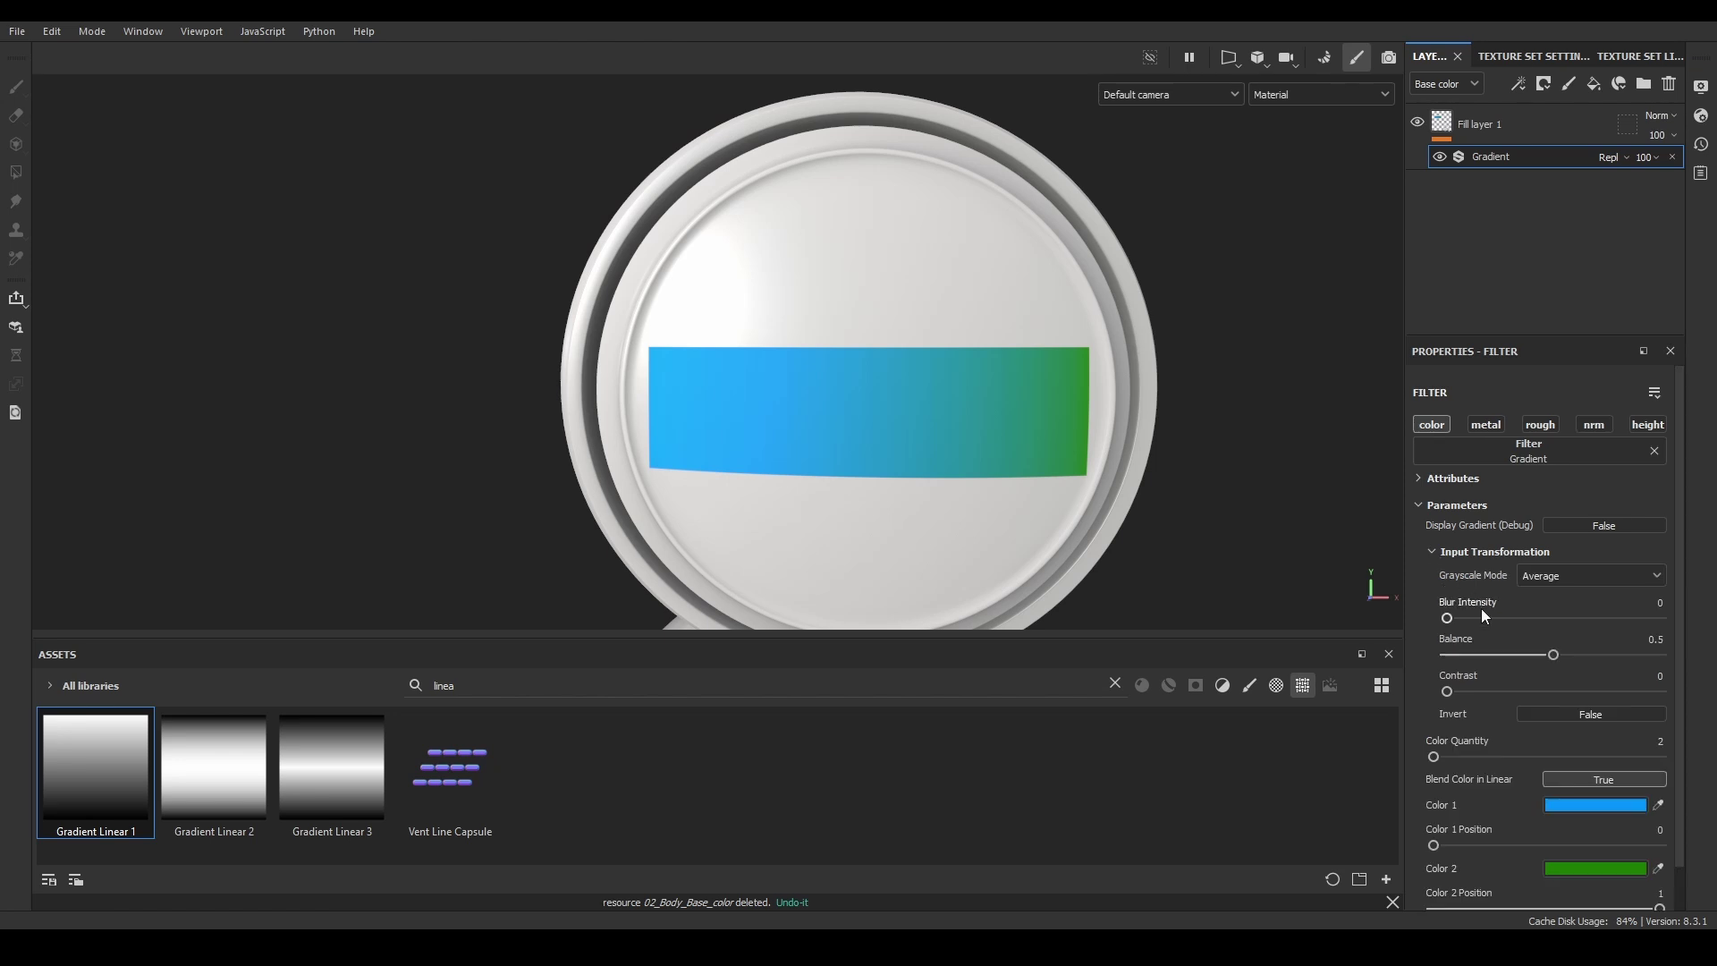
pyautogui.scroll(-1, 1535, 580)
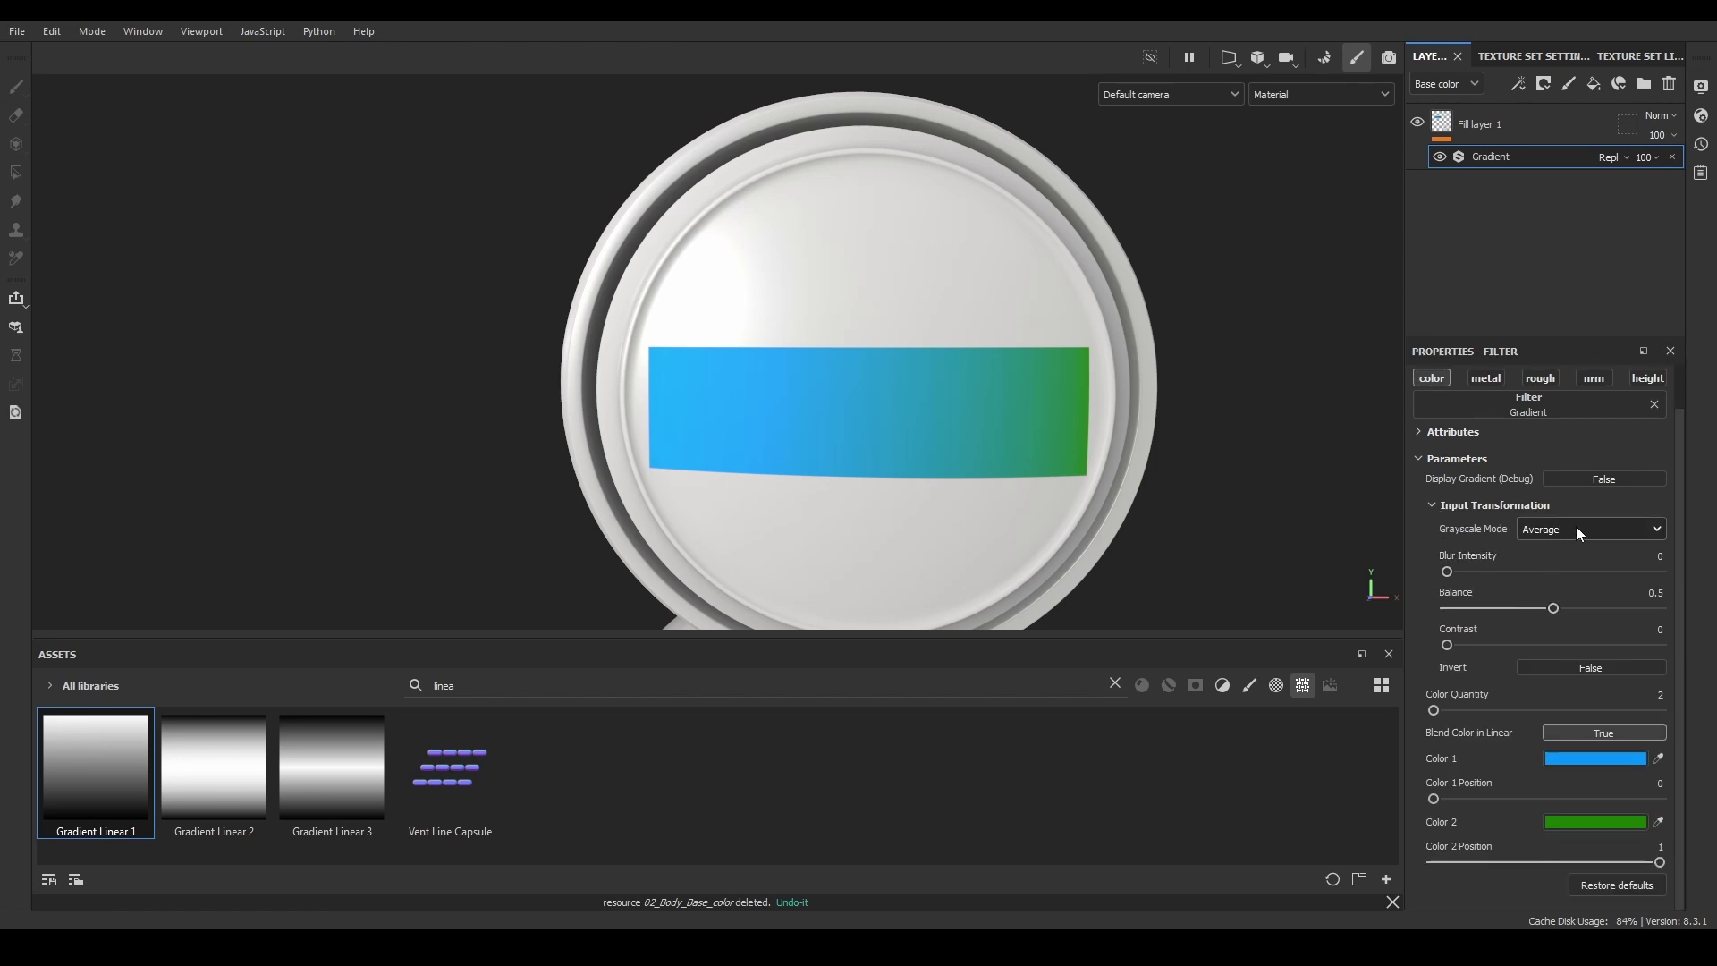
pyautogui.moveTo(1567, 609); pyautogui.dragTo(1541, 609)
pyautogui.moveTo(1447, 645); pyautogui.dragTo(1566, 645)
pyautogui.click(1553, 669)
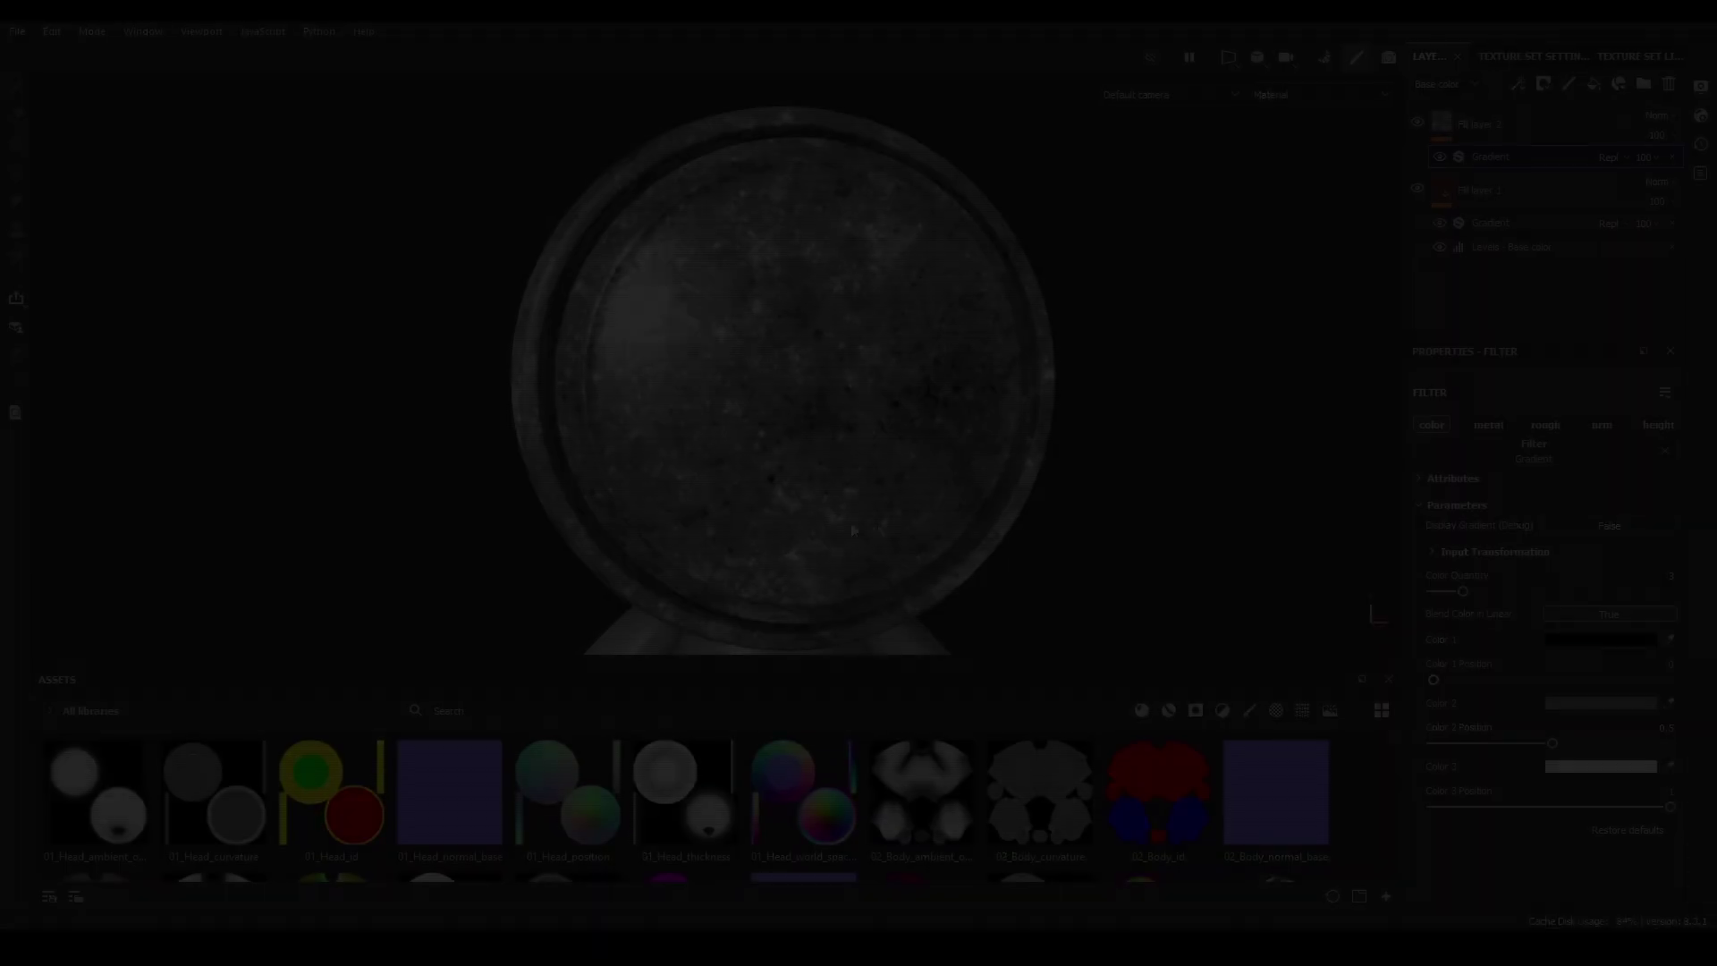
# Set Color 1 of Fill layer 2's gradient to dark reddish brown 260B03.
pyautogui.keyDown('alt'); pyautogui.moveTo(855, 530); pyautogui.dragTo(866, 493, button='right'); pyautogui.keyUp('alt')
pyautogui.click(1621, 640)
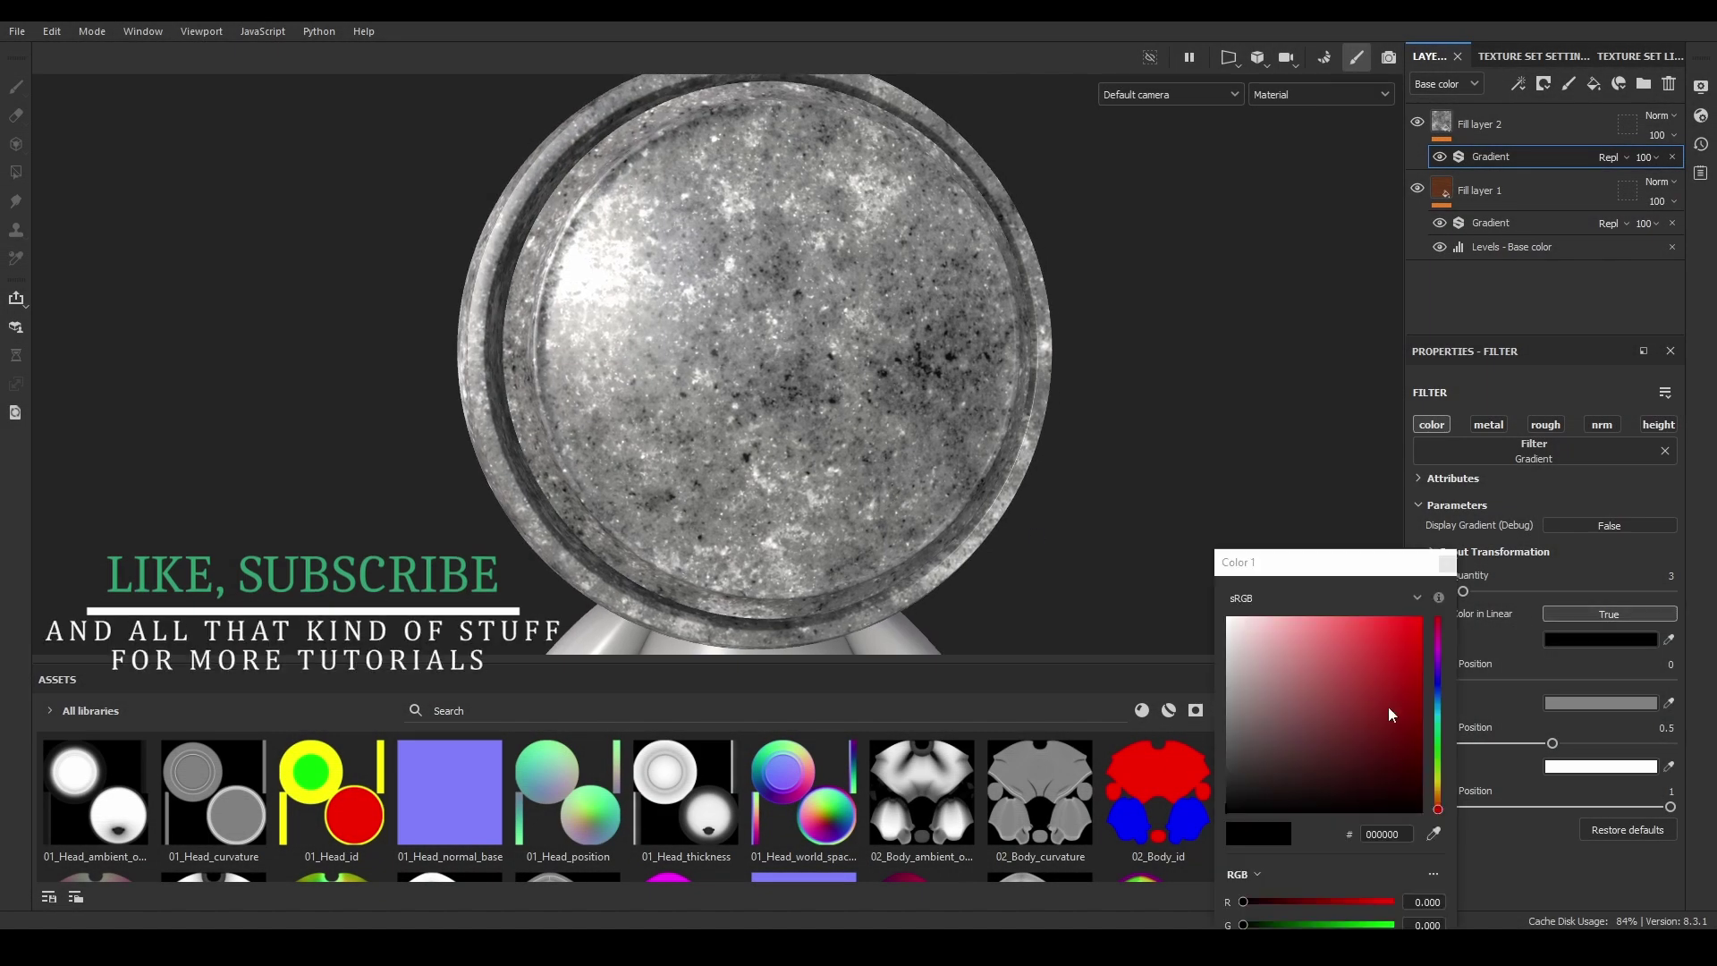
pyautogui.click(1407, 786)
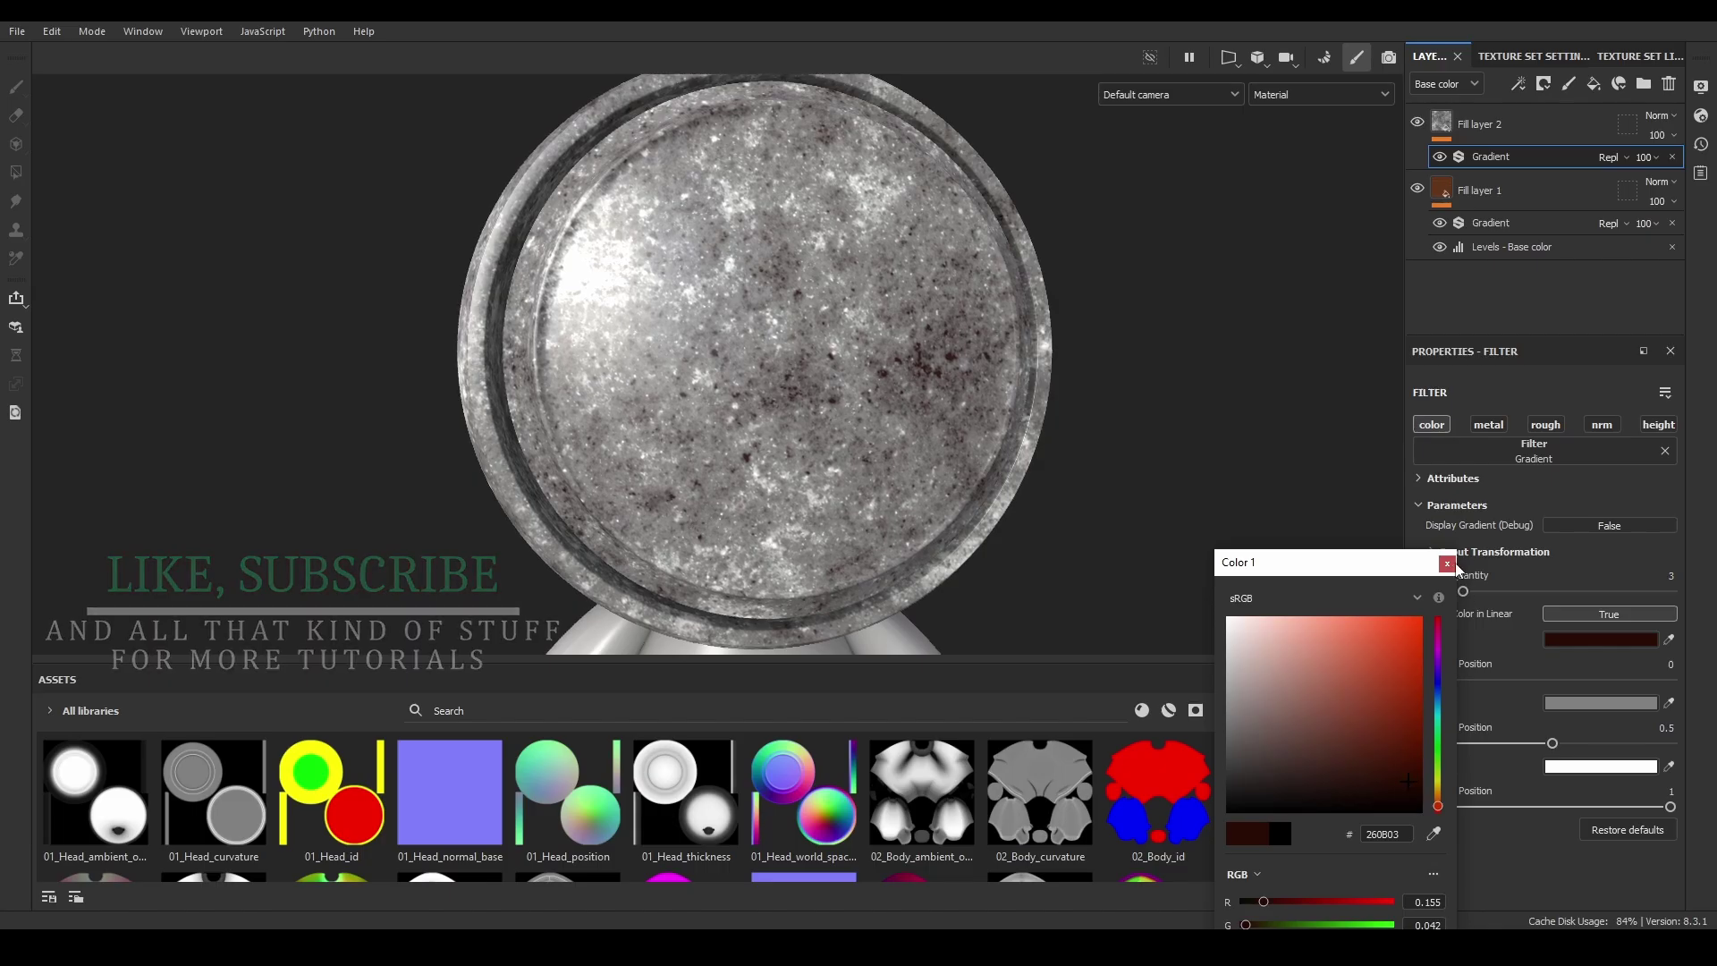
# Set Color 2 of Fill layer 2's gradient to dark brown 462B0F.
pyautogui.click(1586, 709)
pyautogui.click(1439, 796)
pyautogui.click(1382, 759)
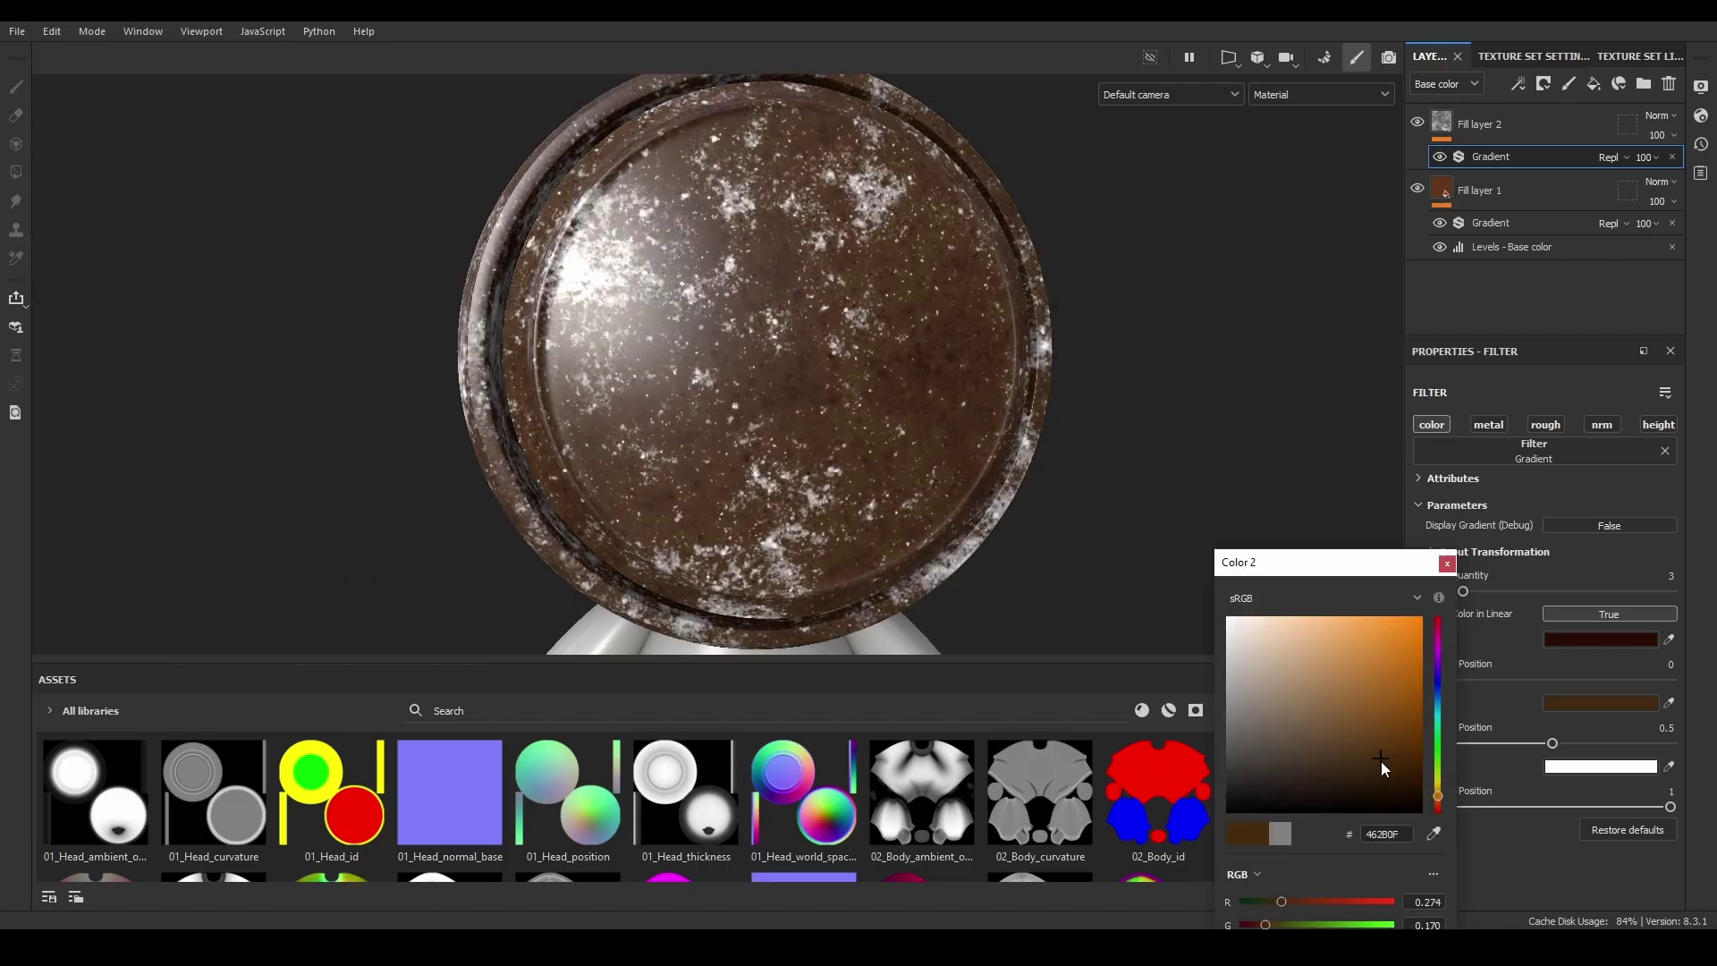
pyautogui.click(1446, 564)
# Set Color 3 of Fill layer 2's gradient to rust red 873216.
pyautogui.click(1601, 766)
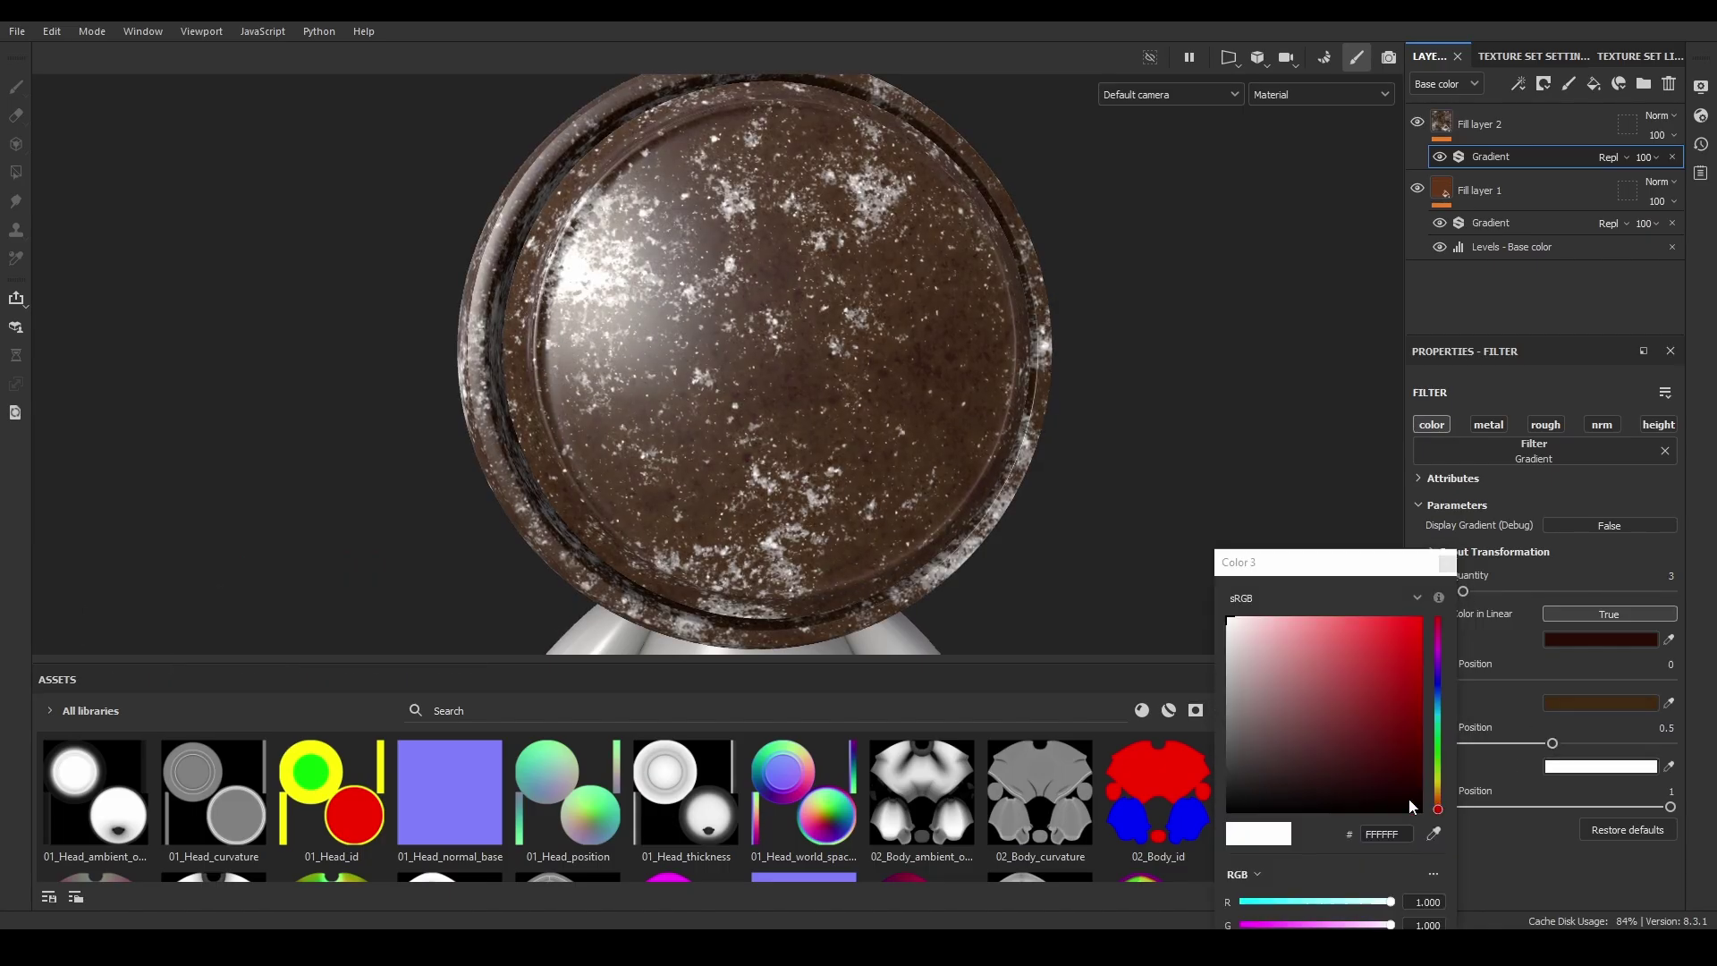
pyautogui.click(1439, 806)
pyautogui.click(1376, 709)
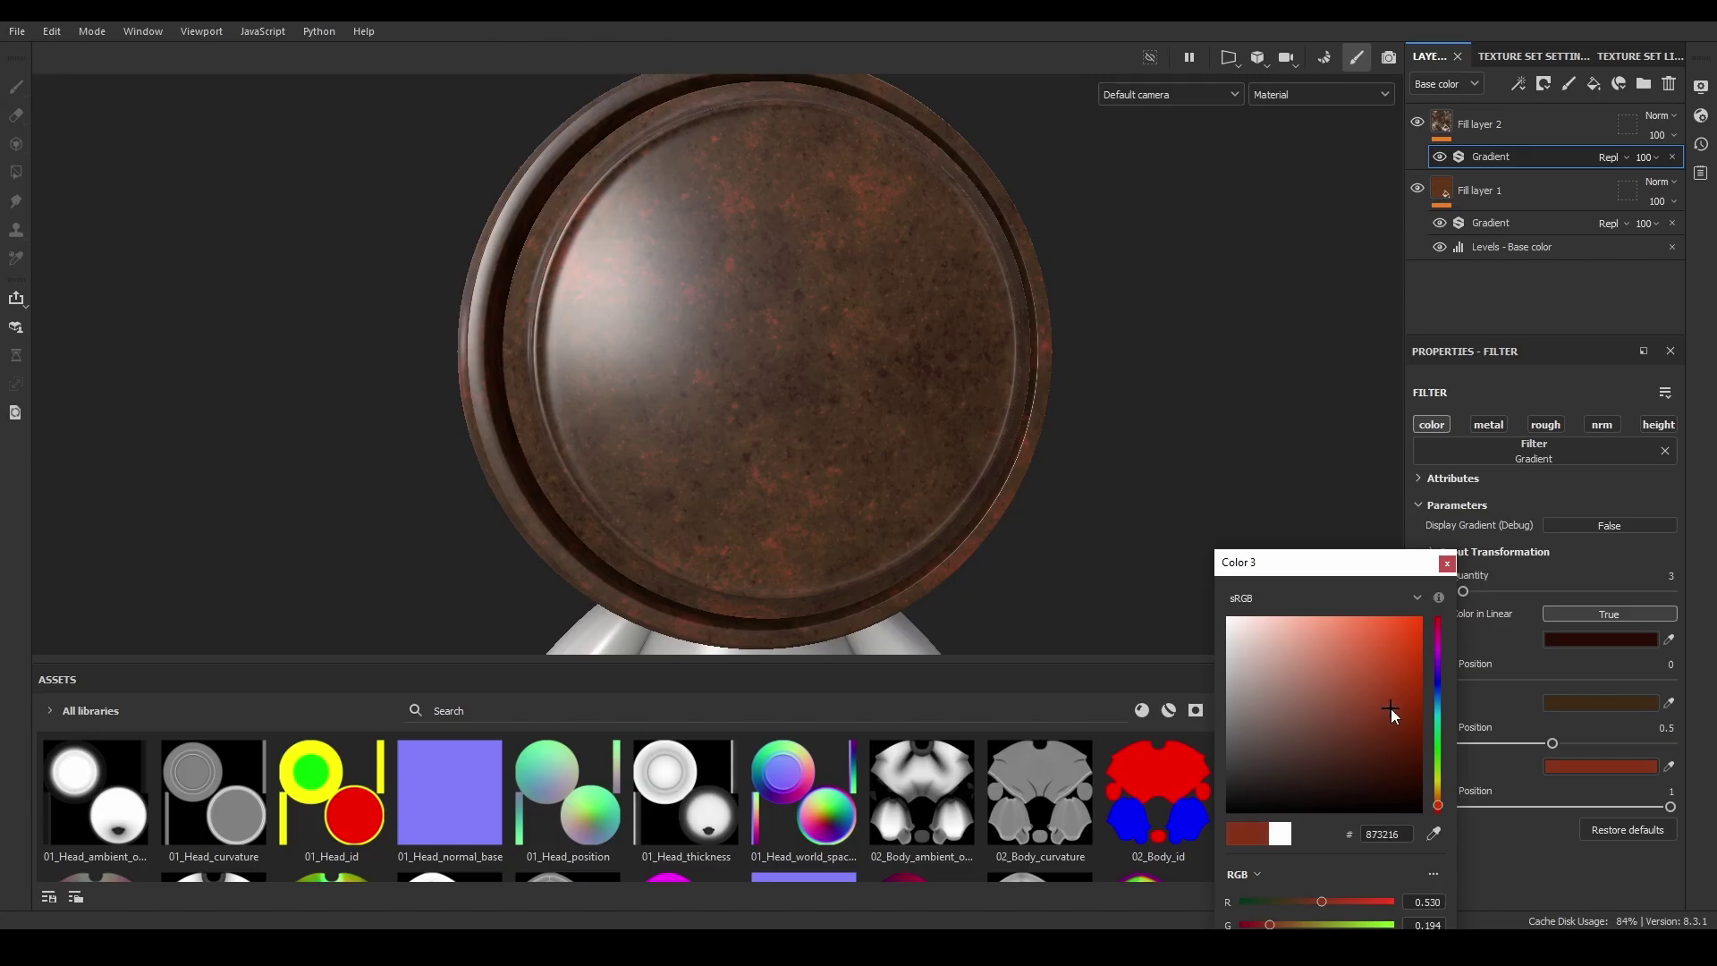
pyautogui.click(1446, 563)
pyautogui.moveTo(966, 441)
pyautogui.keyDown('alt'); pyautogui.mouseDown()
pyautogui.moveTo(951, 453)
pyautogui.moveTo(975, 465)
pyautogui.mouseUp(); pyautogui.keyUp('alt')
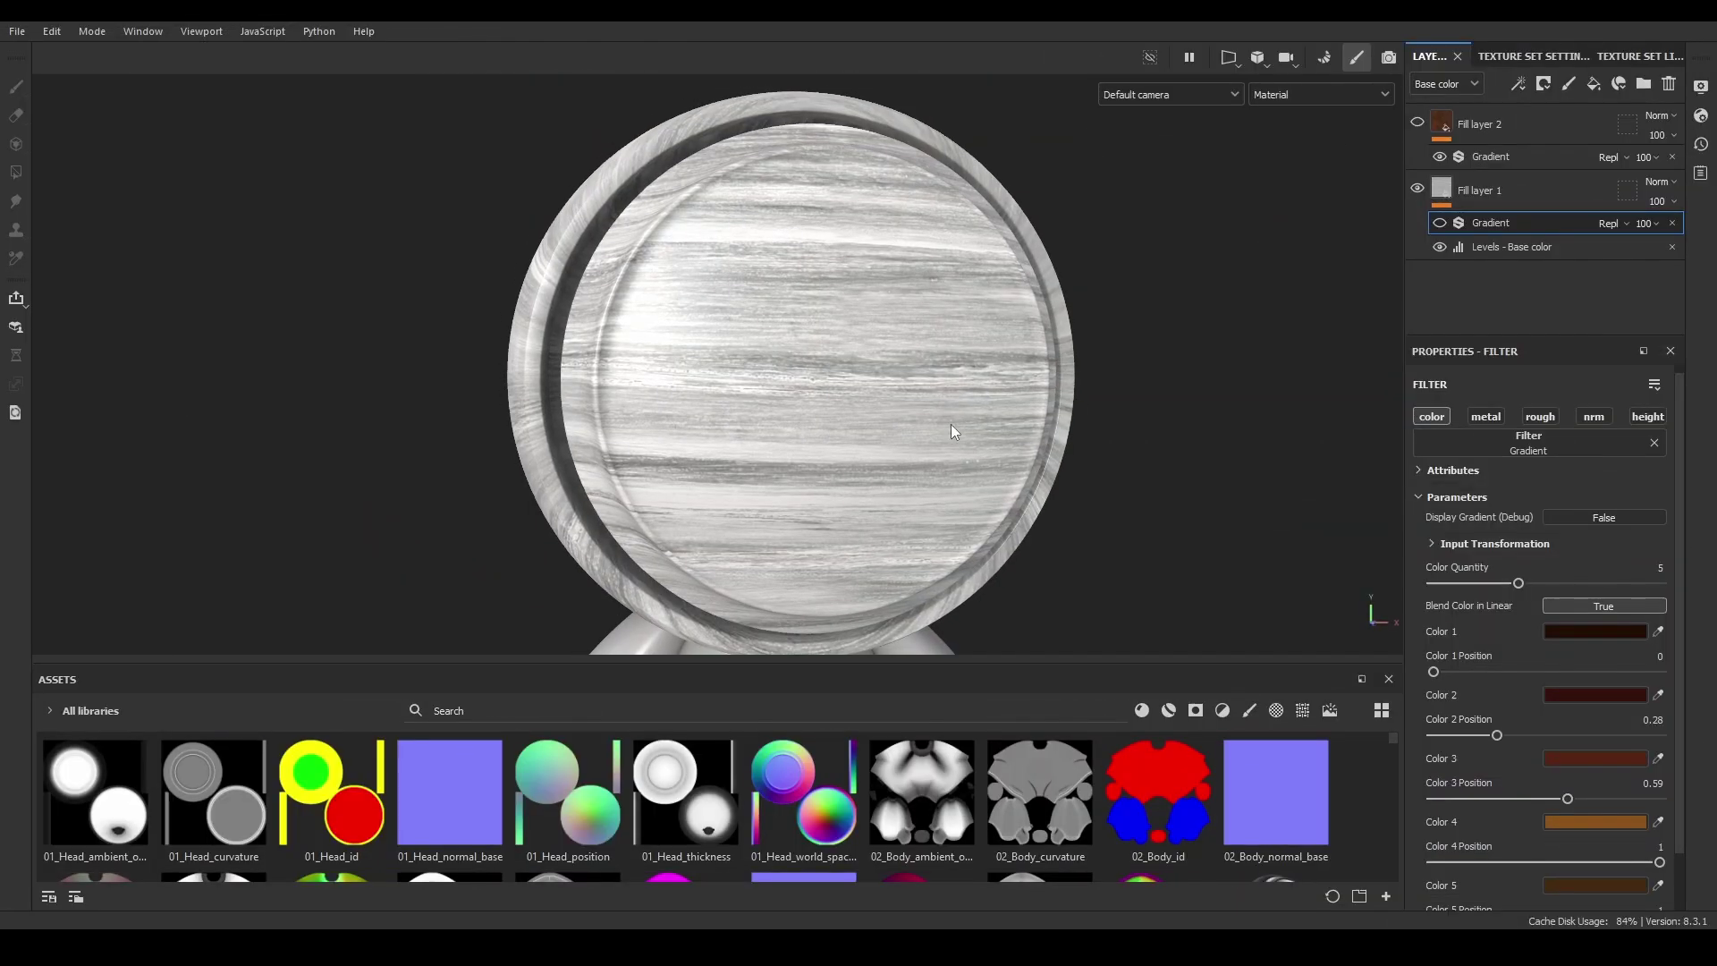
# With Fill layer 1's Gradient filter made visible again, darken Color 5 and lower the Color 4 Position below 1.
pyautogui.click(1442, 224)
pyautogui.scroll(-2, 1527, 790)
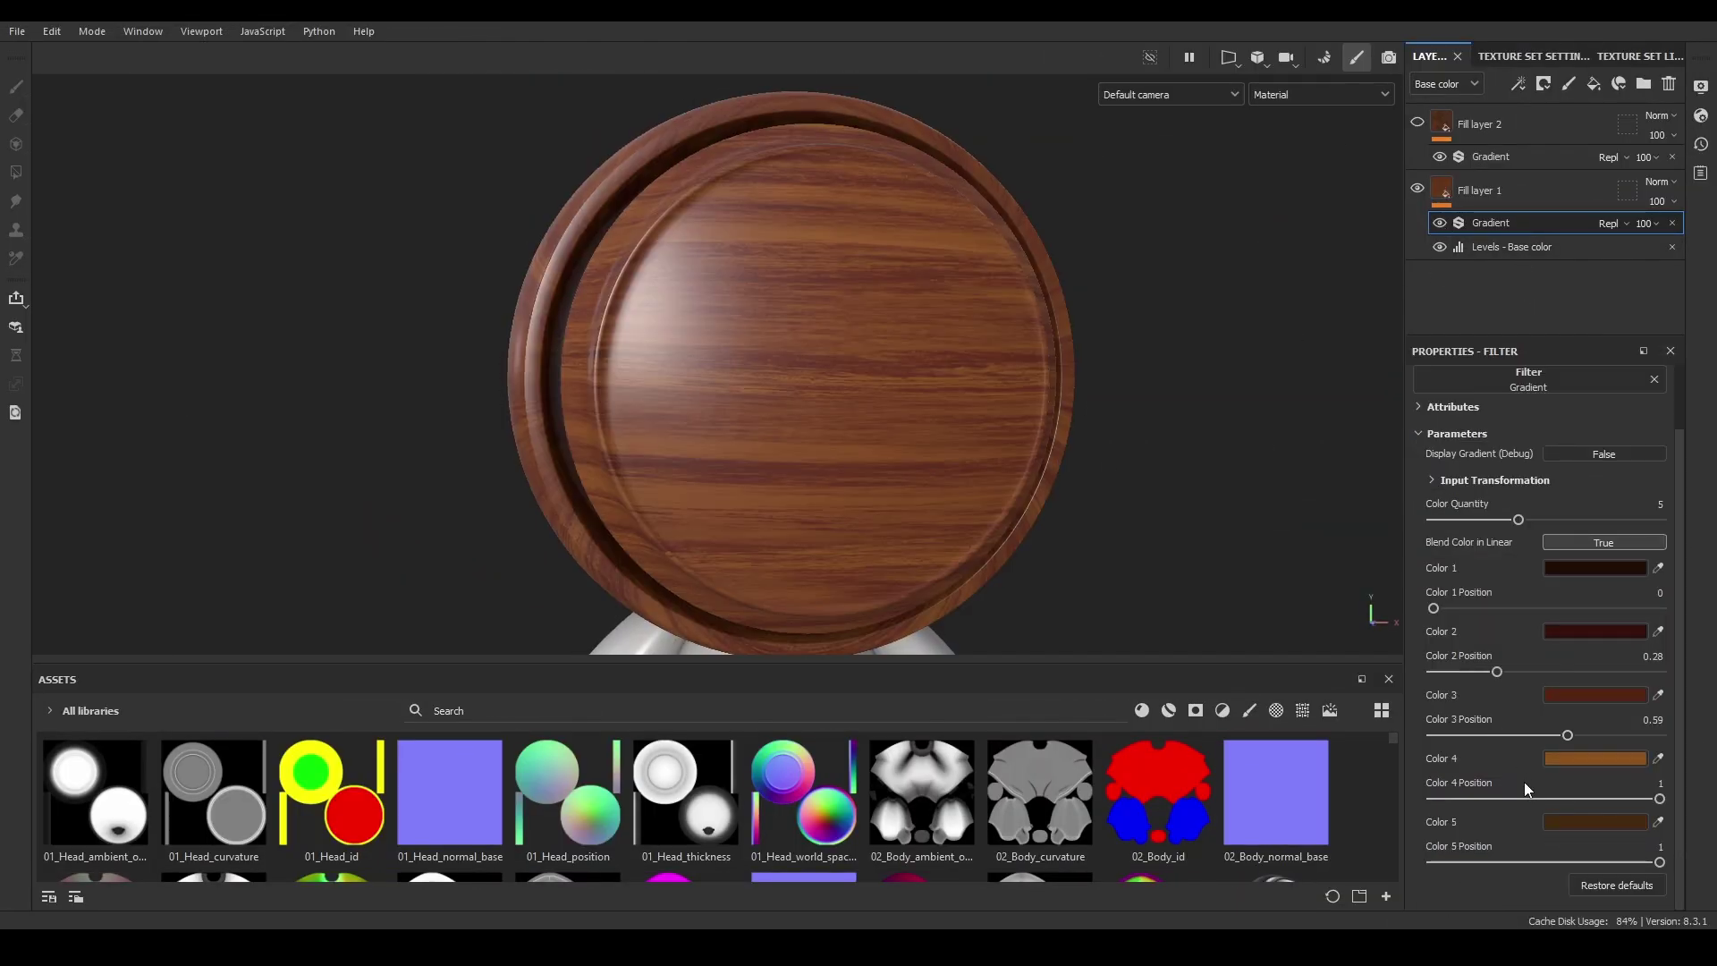
pyautogui.click(1623, 824)
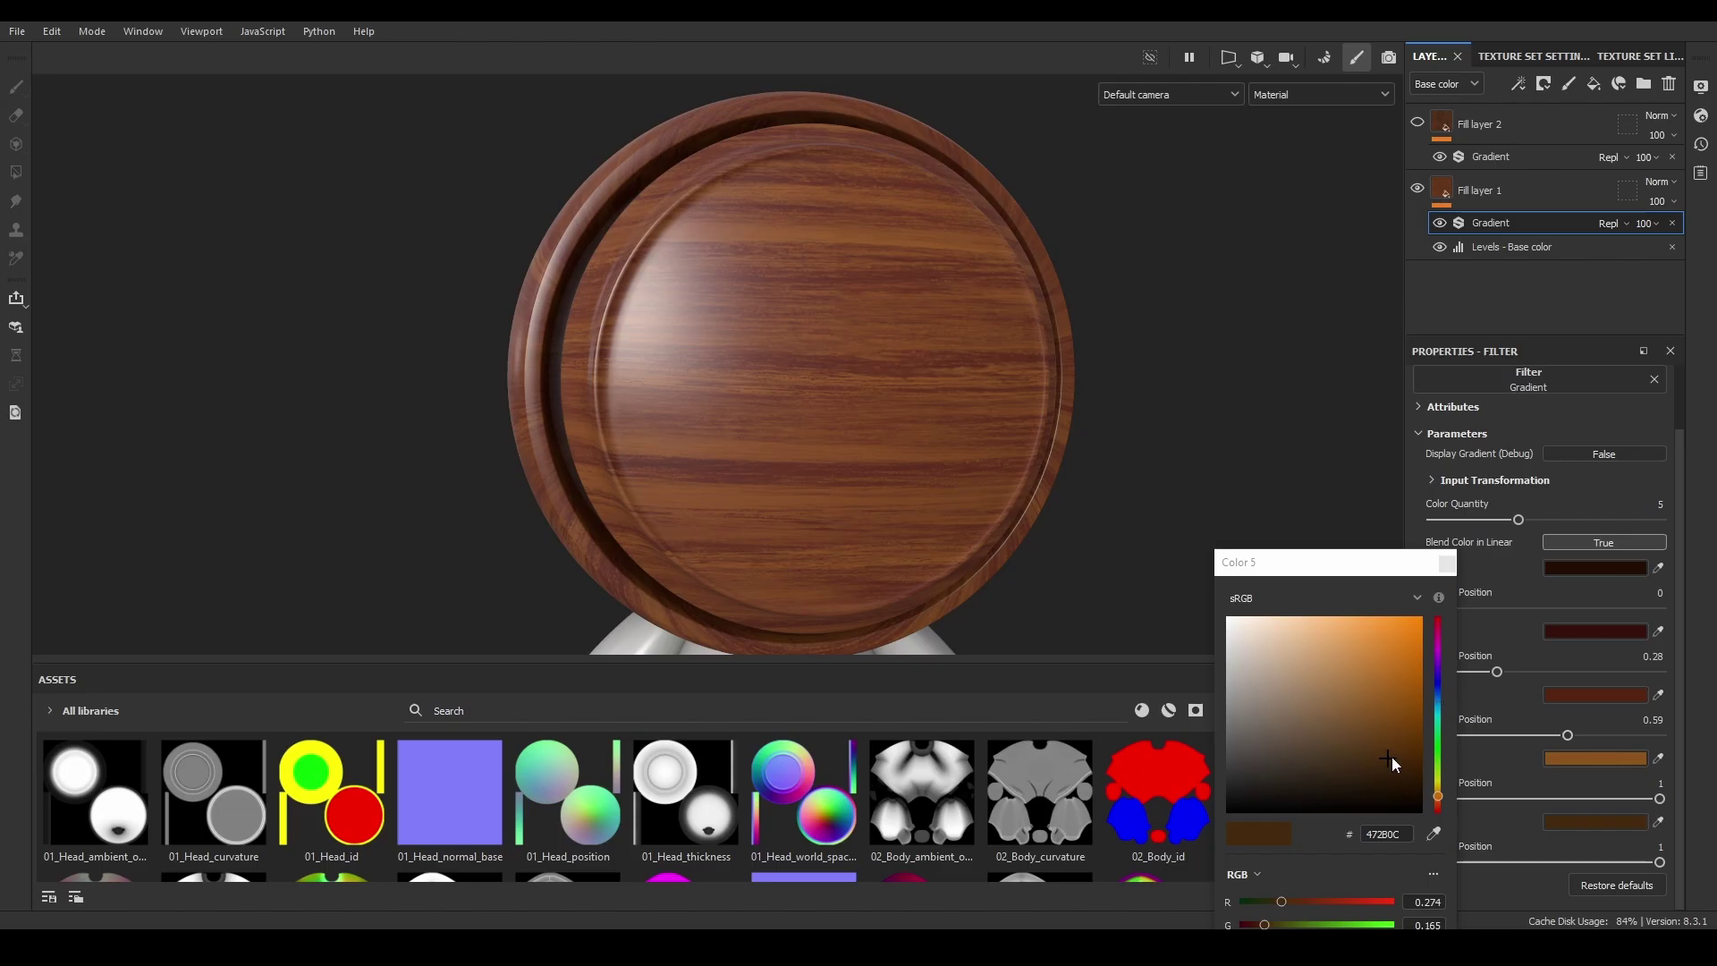
pyautogui.moveTo(1391, 758); pyautogui.dragTo(1385, 780)
pyautogui.click(1448, 565)
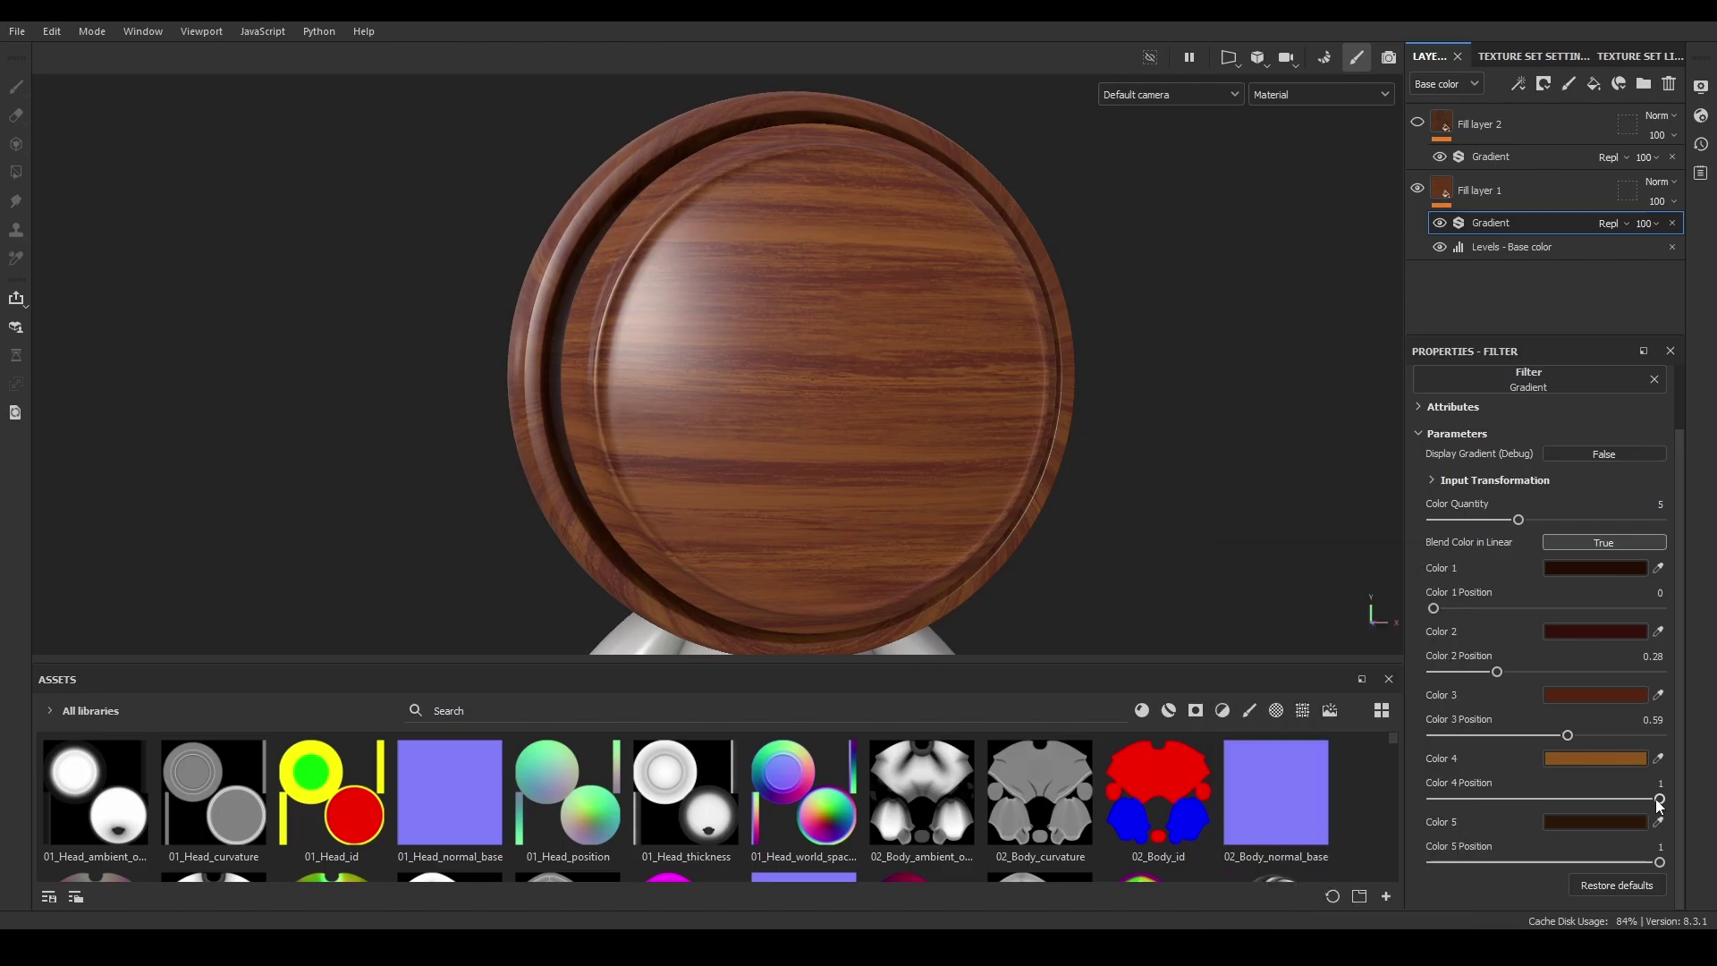
pyautogui.moveTo(1660, 800); pyautogui.dragTo(1622, 800)
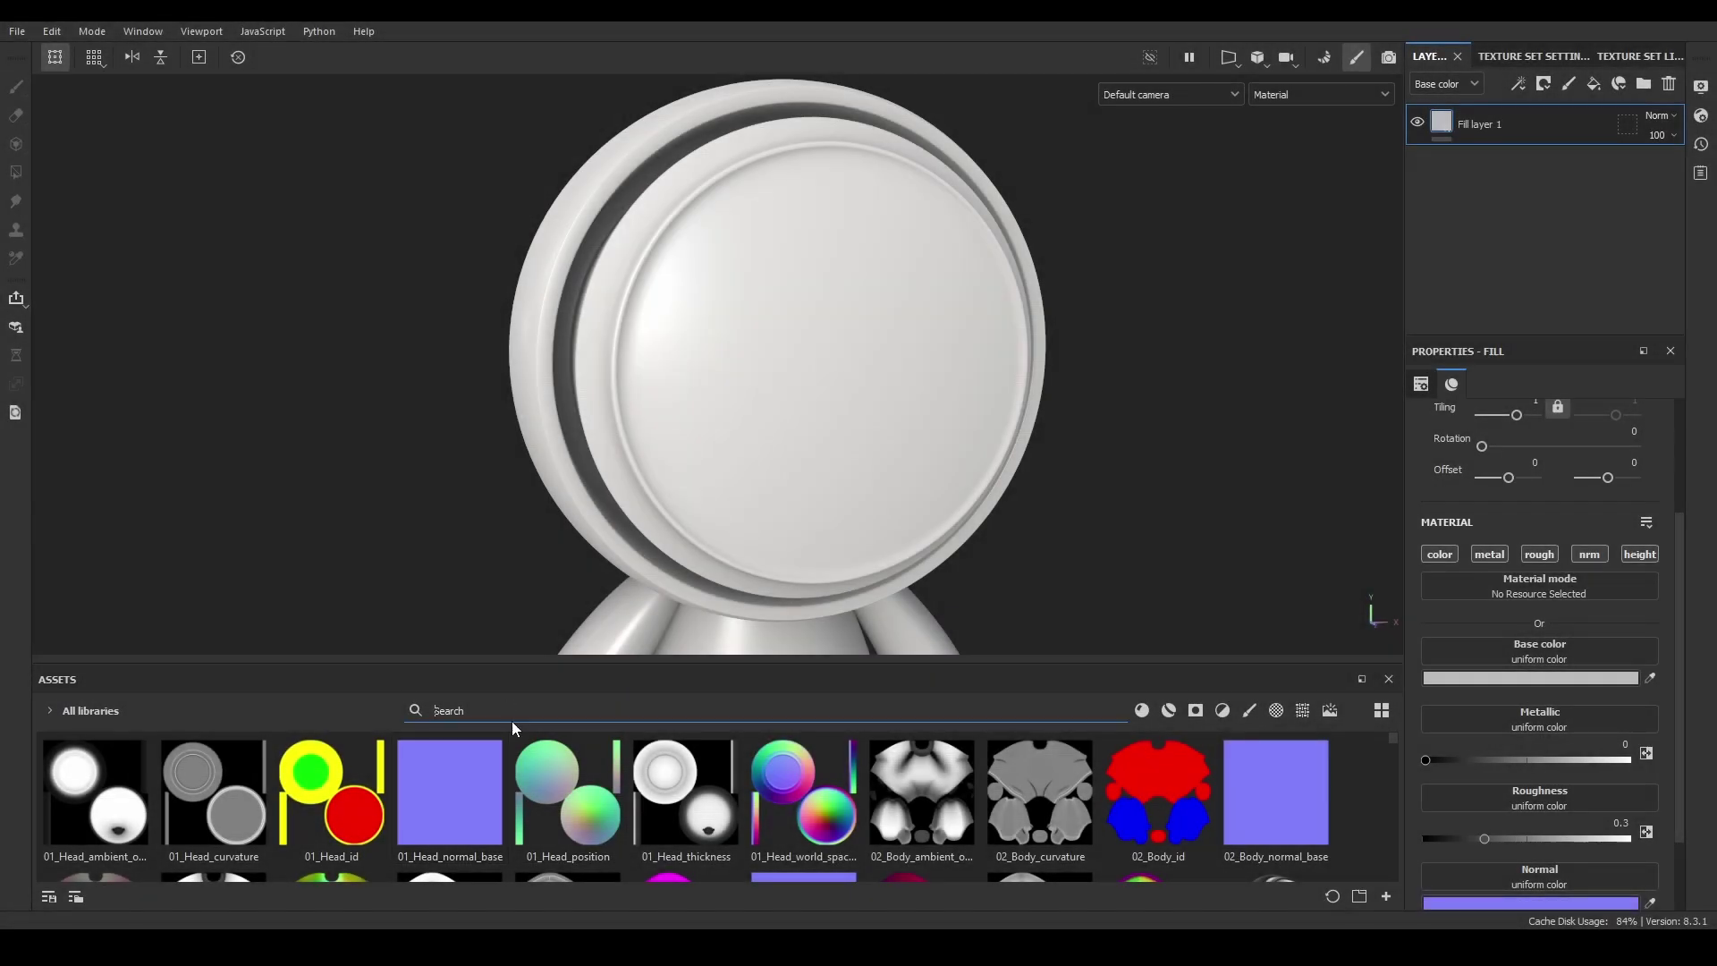
# Find the Gradient Linear 1 texture, assign it to Fill layer 1's base color, and set the layer's projection to Planar projection.
pyautogui.write('linear')
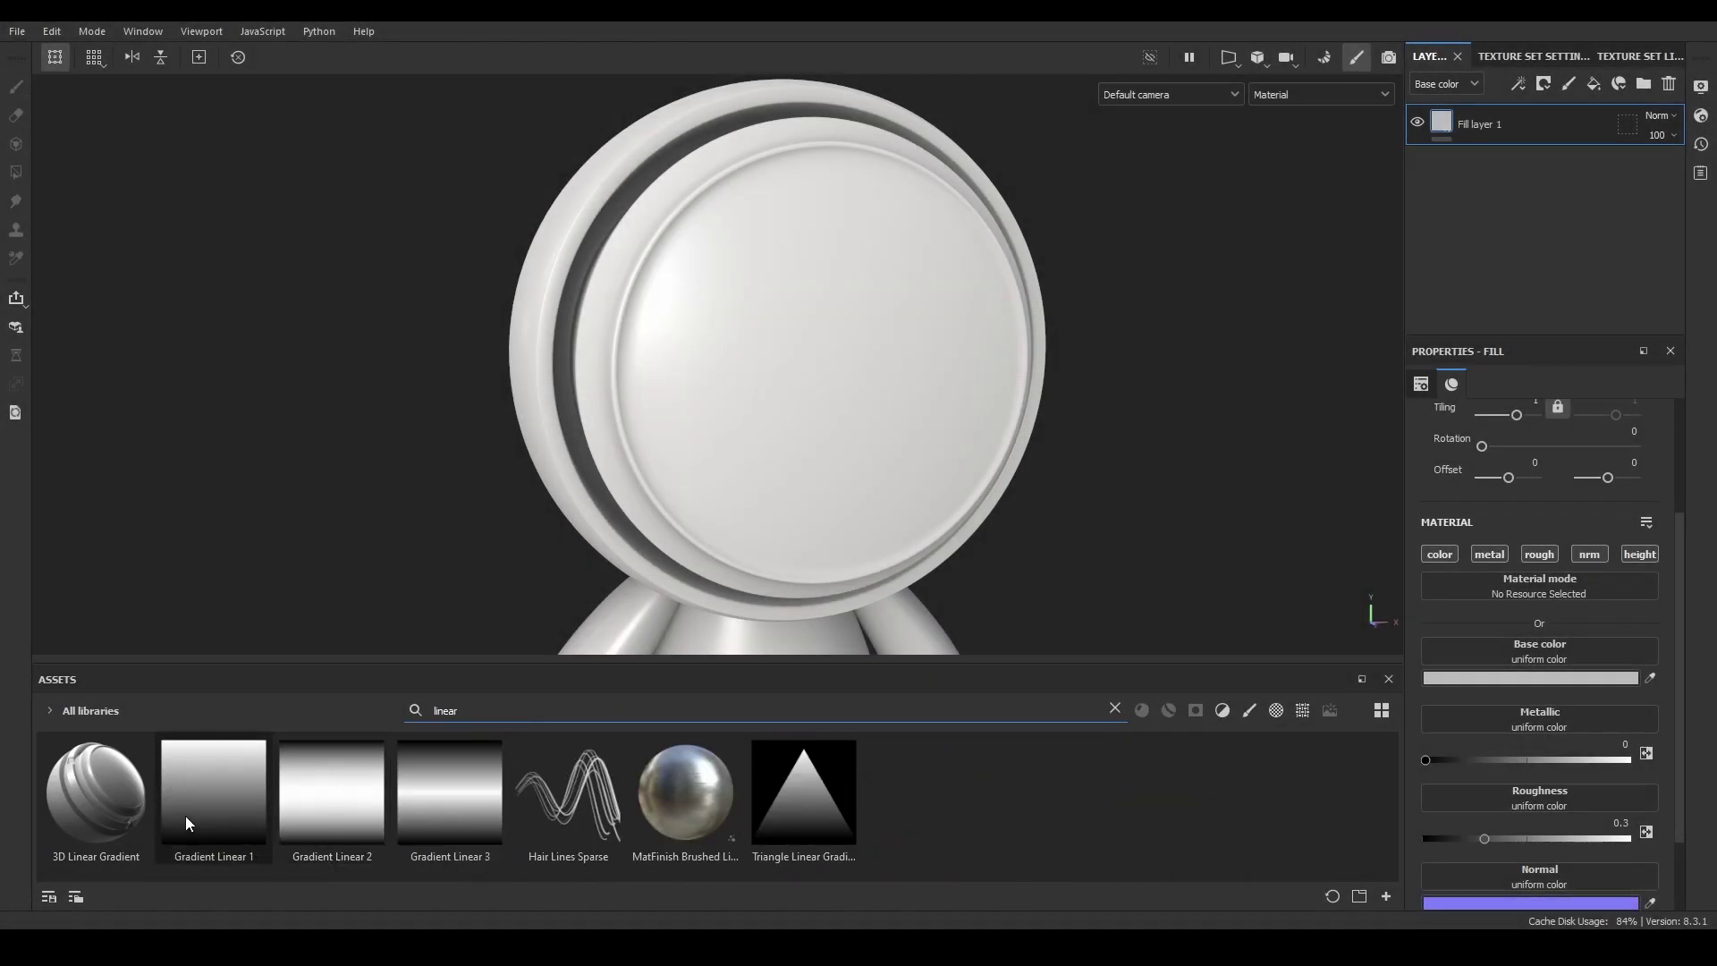
pyautogui.moveTo(216, 794)
pyautogui.mouseDown()
pyautogui.moveTo(1338, 809)
pyautogui.moveTo(1552, 652)
pyautogui.mouseUp()
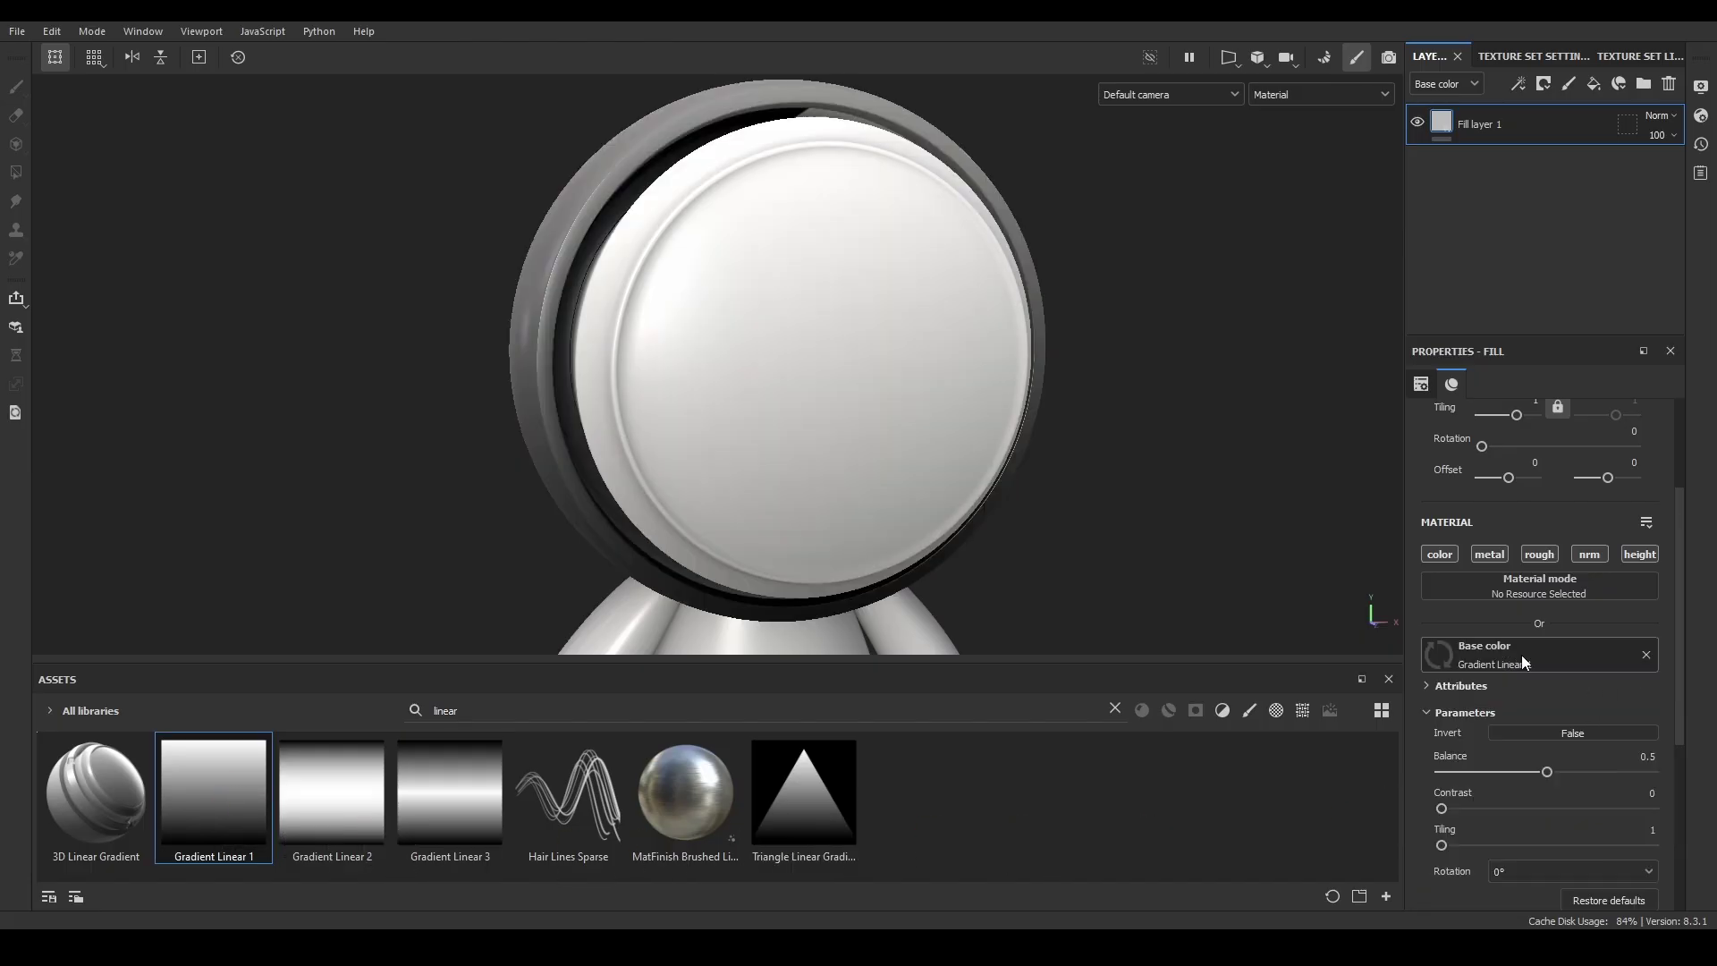
pyautogui.scroll(4, 1517, 576)
pyautogui.click(1508, 454)
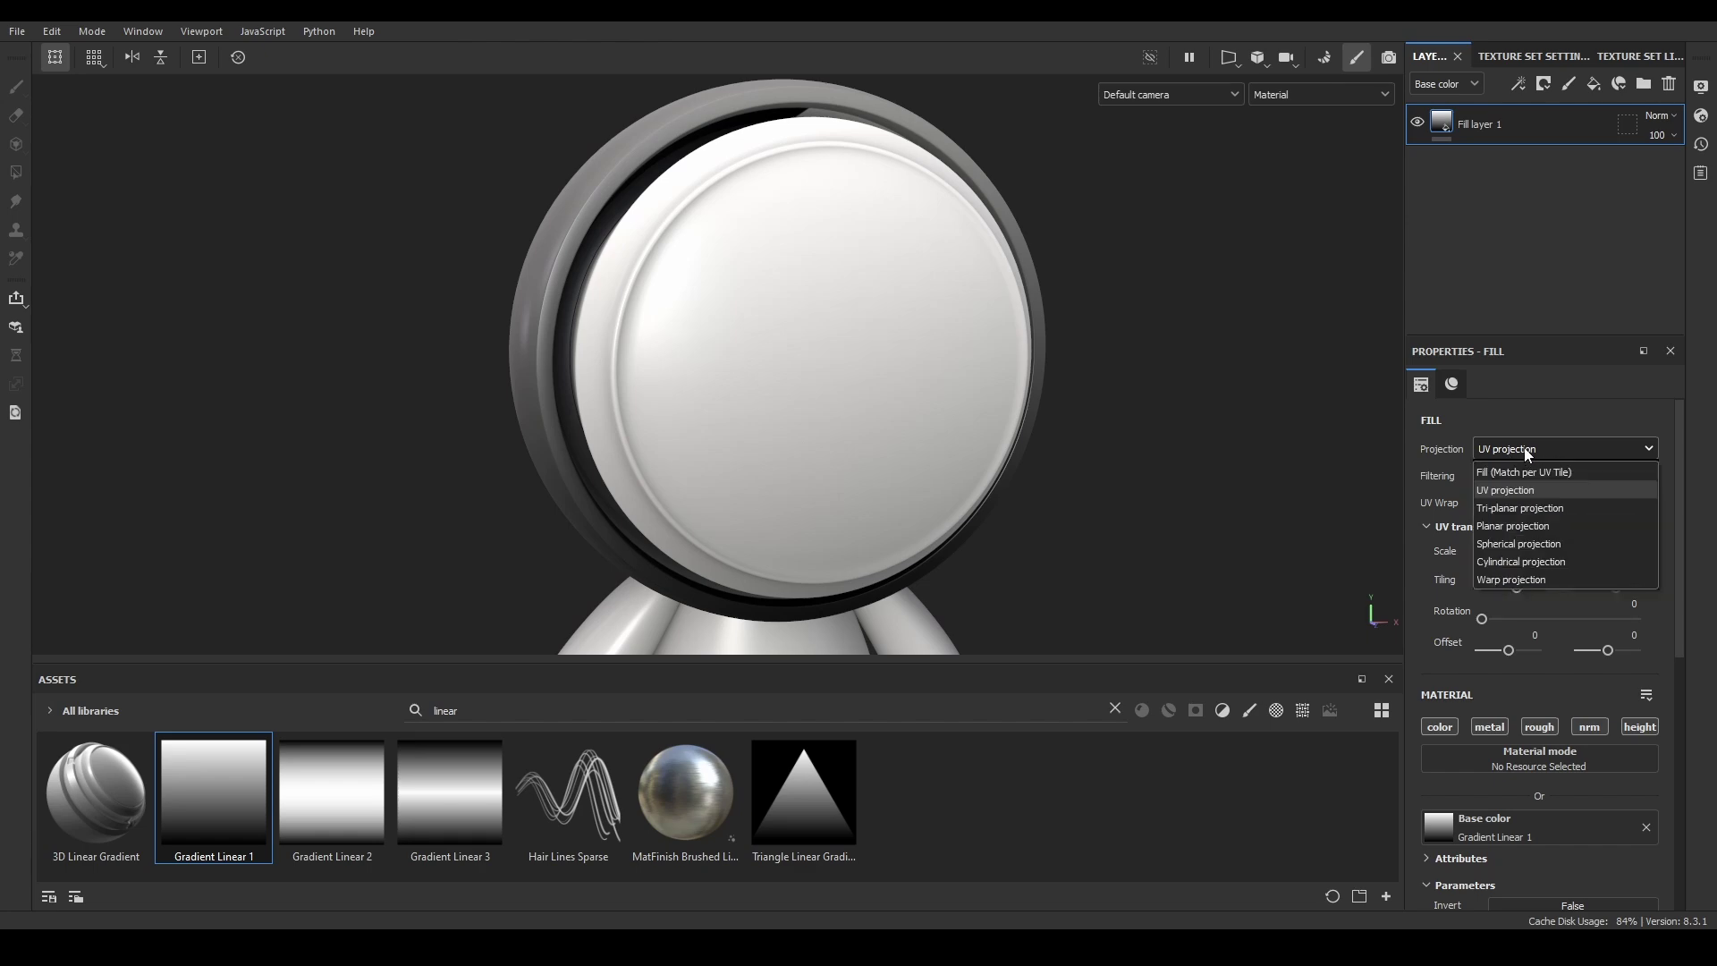
pyautogui.click(1517, 528)
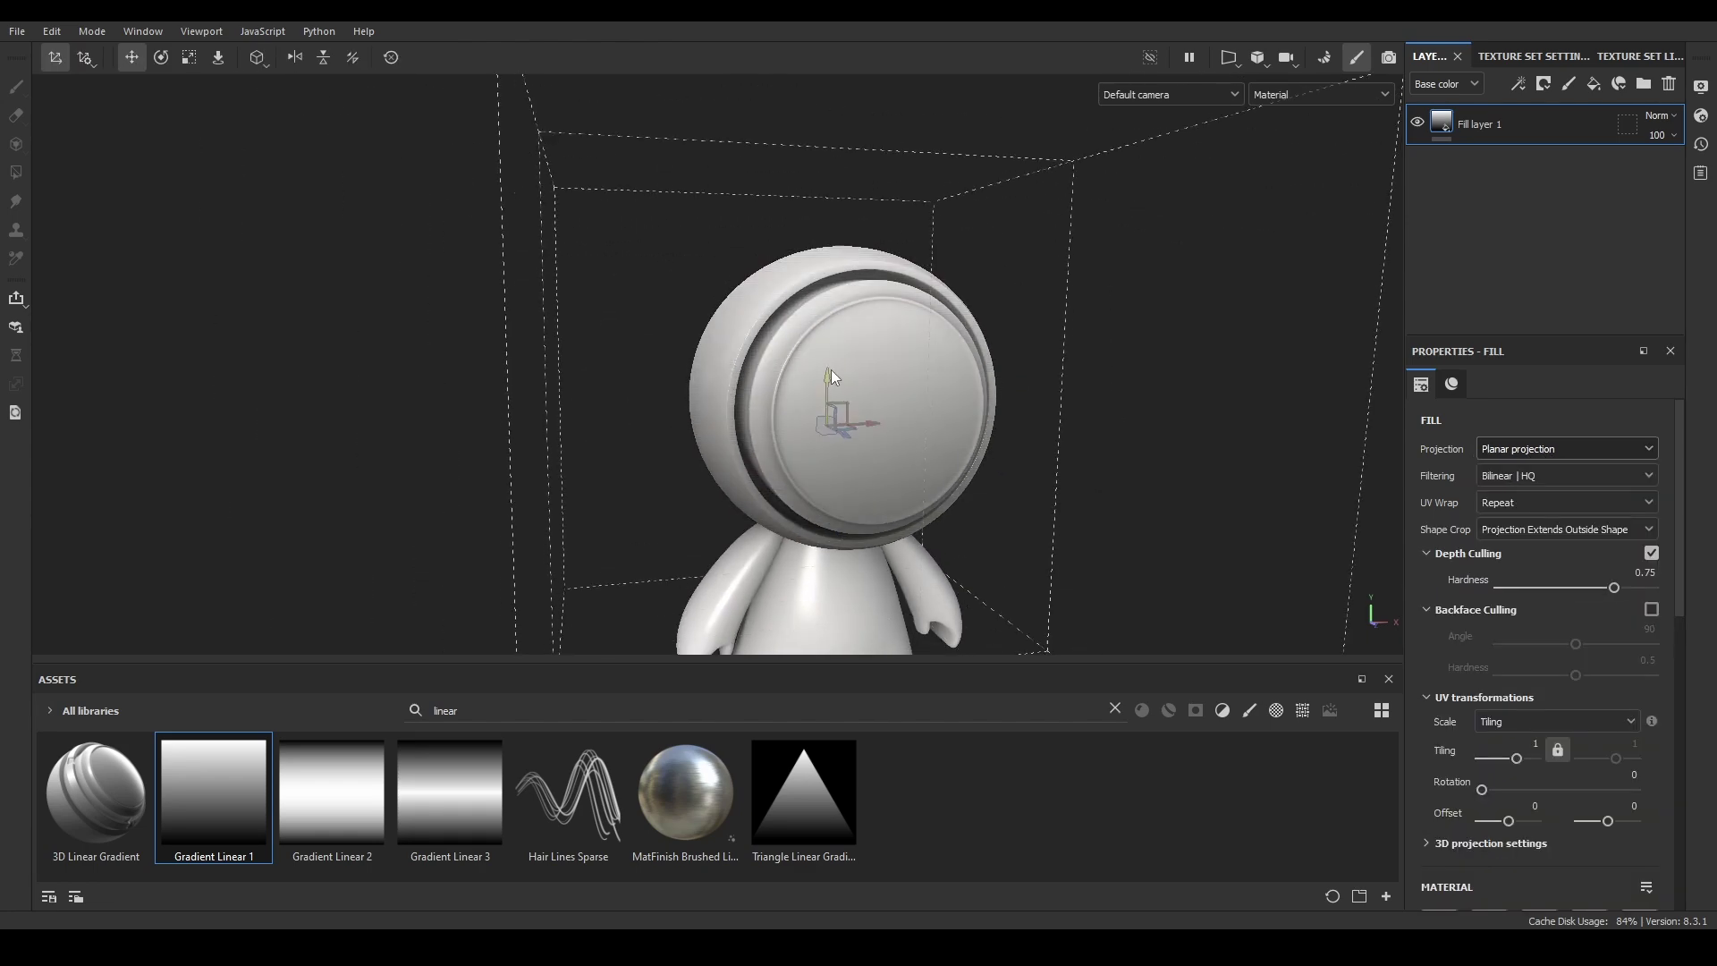
# Add a filter to Fill layer 1 and choose Gradient for it.
pyautogui.click(1518, 83)
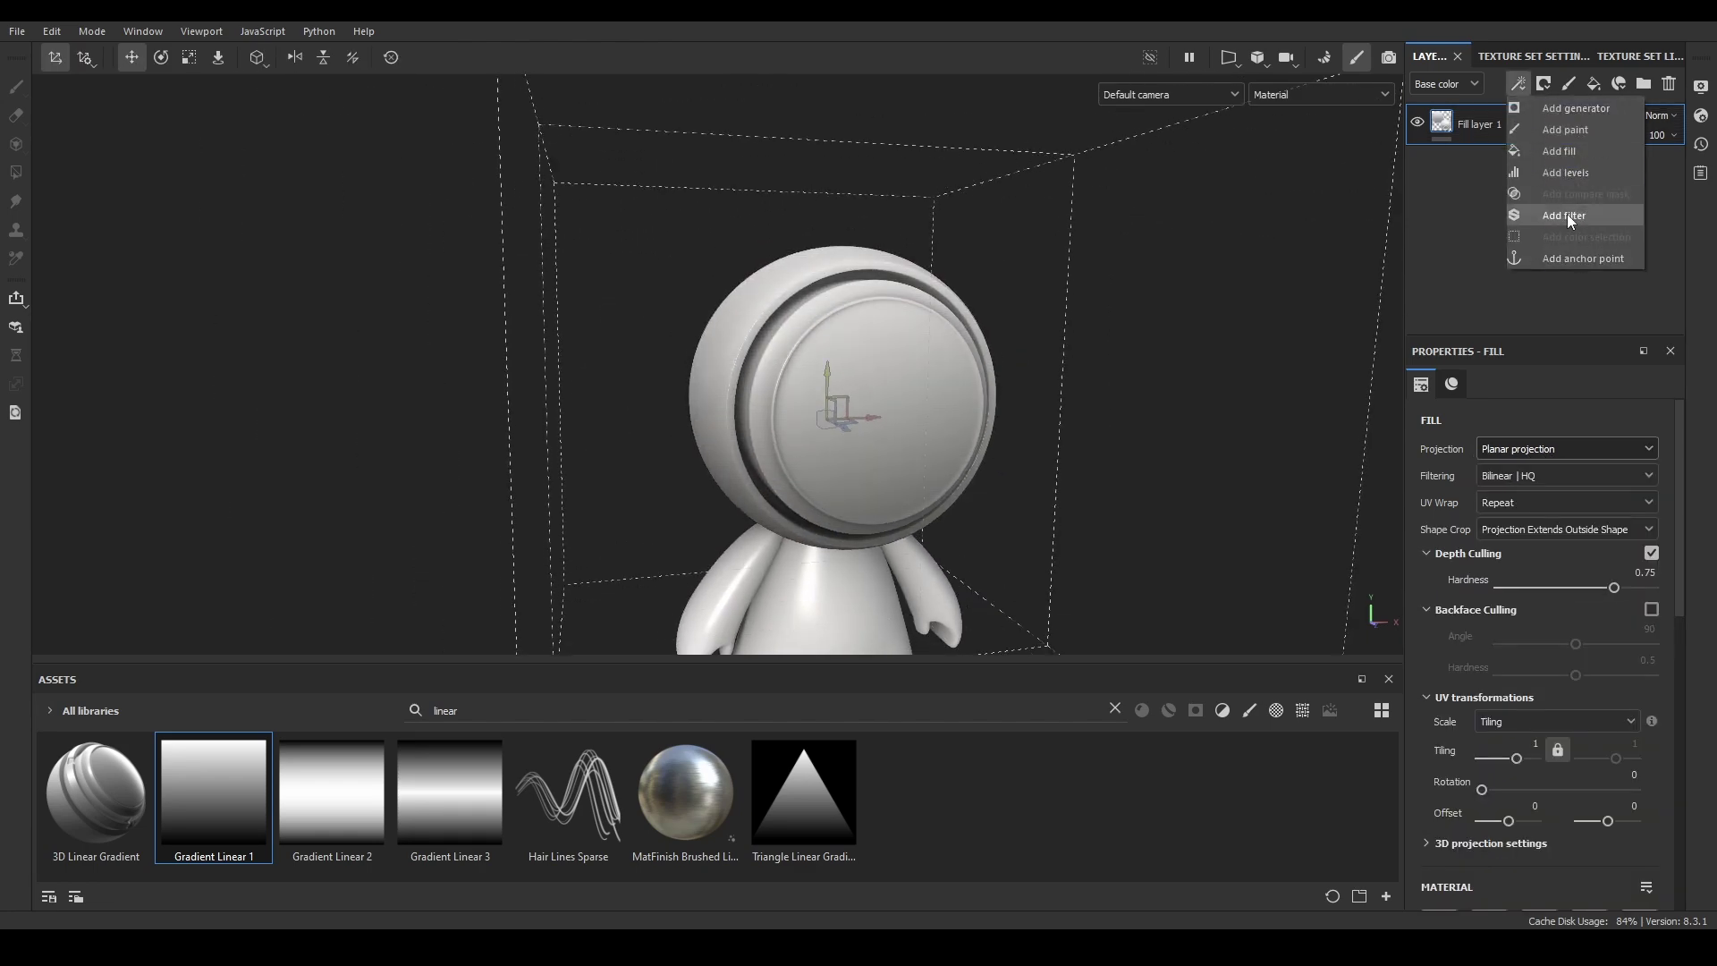
pyautogui.click(1565, 214)
pyautogui.click(1586, 649)
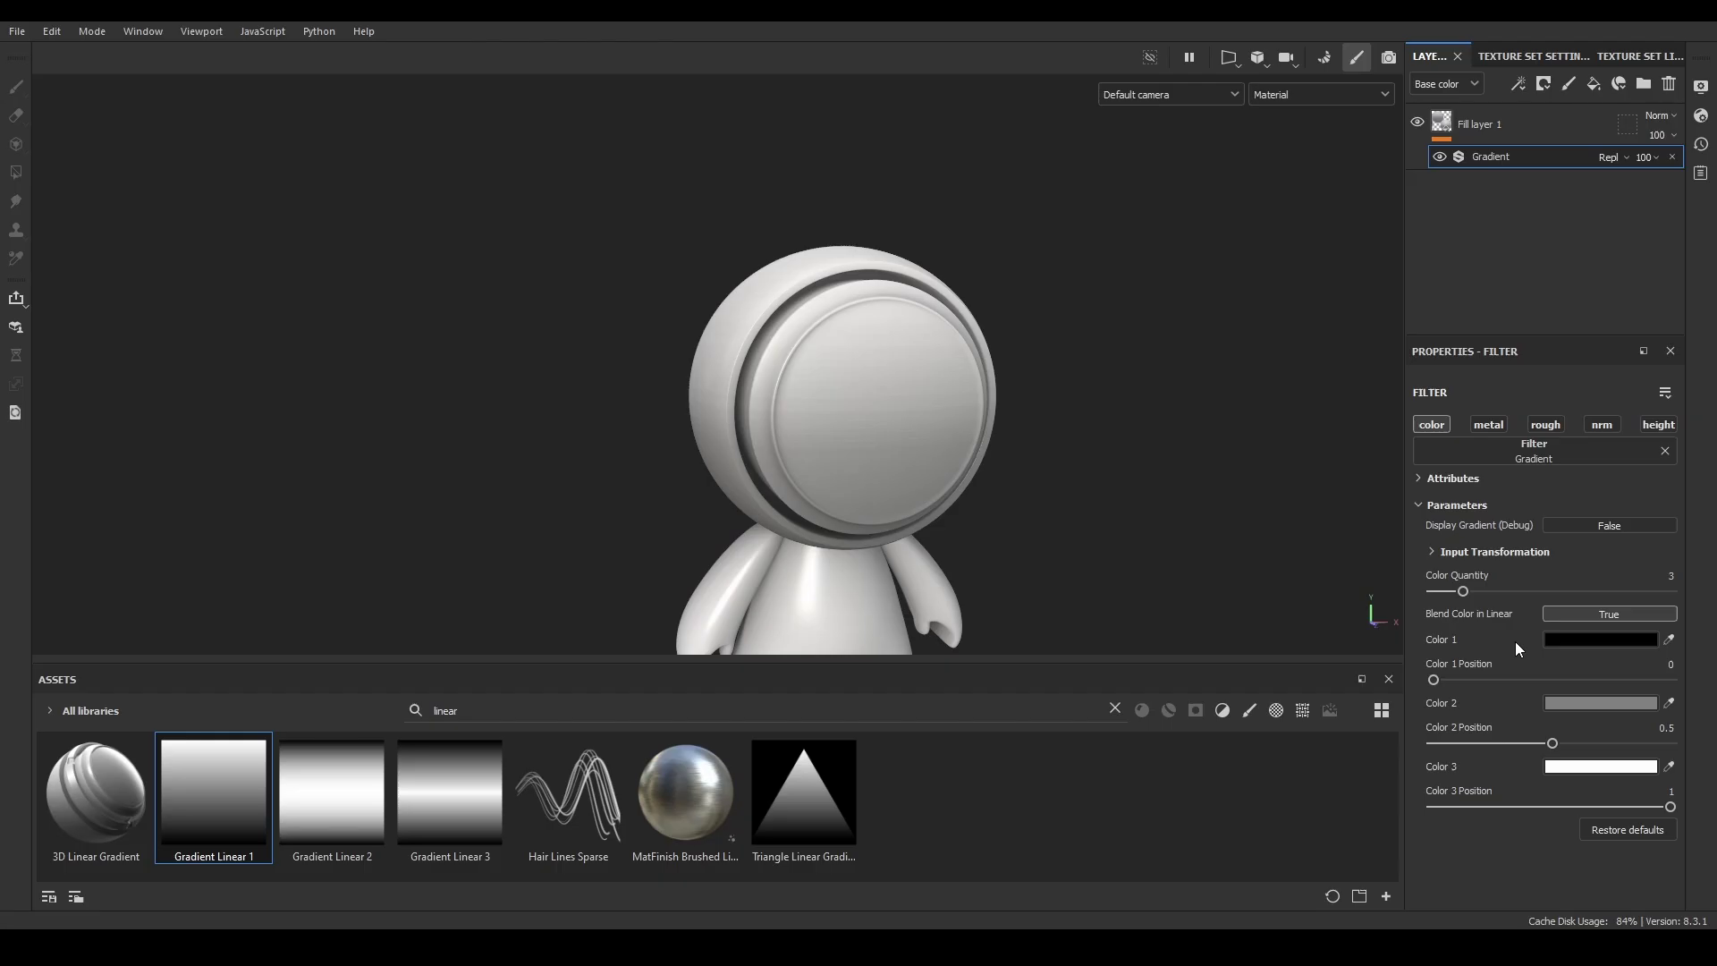
# Reduce the gradient's Color Quantity to 2, with Color 1 set to bright red and Color 2 to blue.
pyautogui.click(1571, 641)
pyautogui.click(1404, 680)
pyautogui.click(1561, 705)
pyautogui.click(1439, 682)
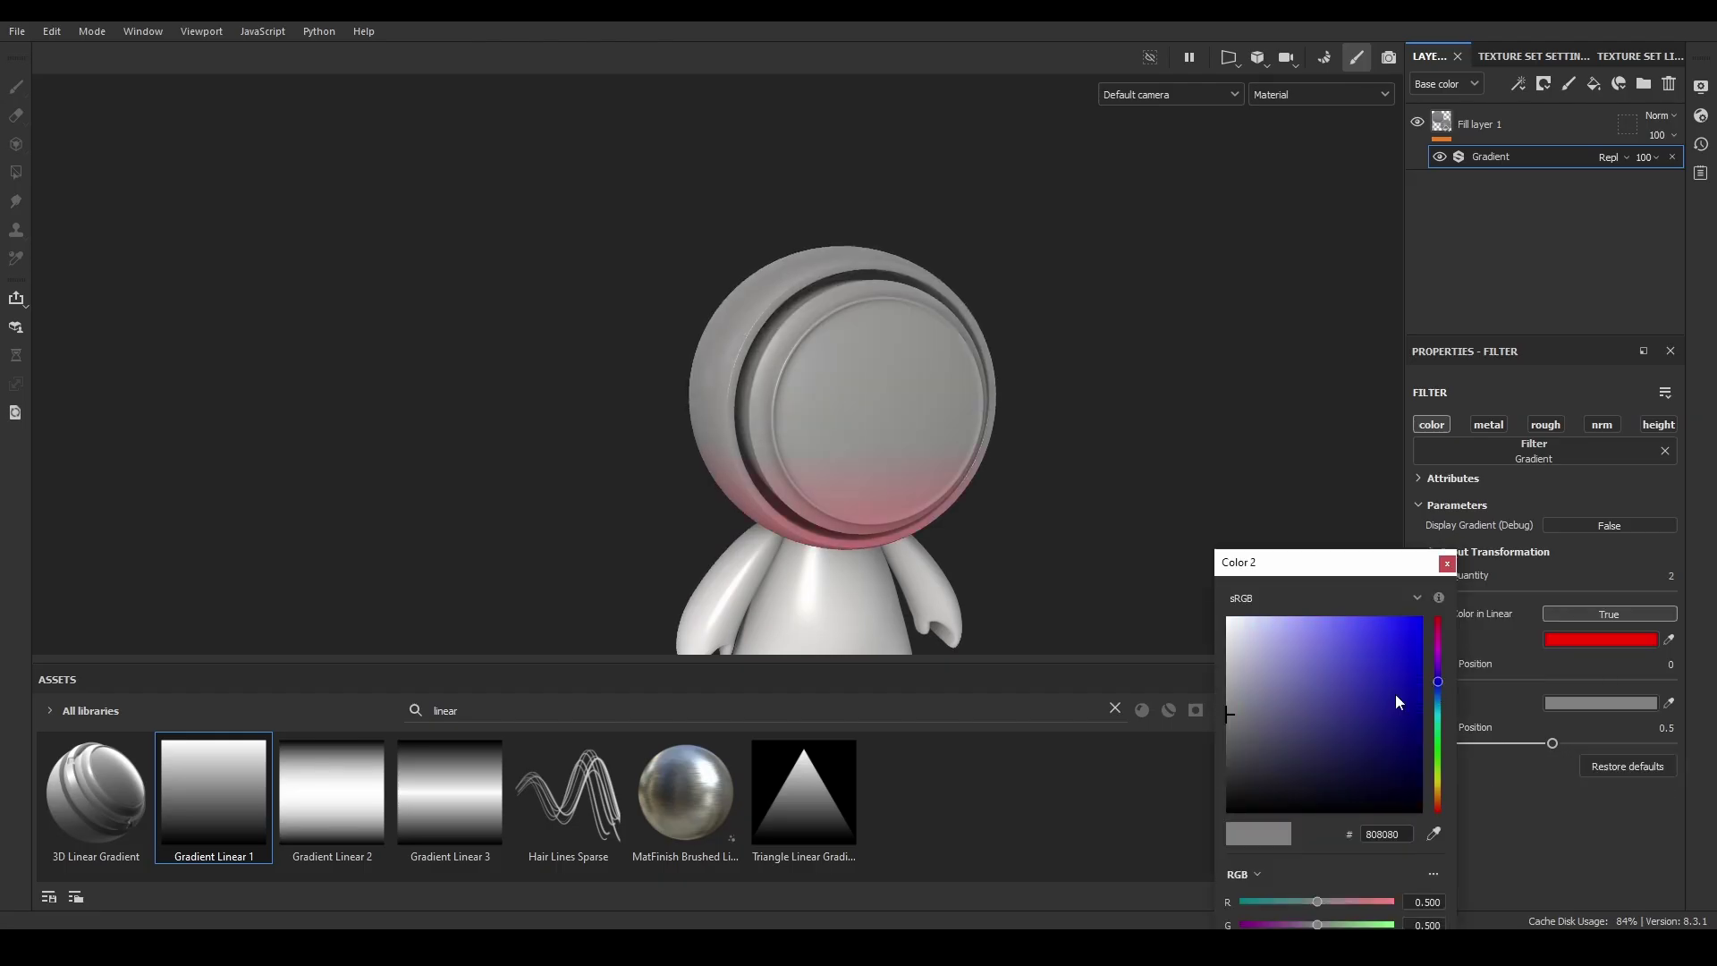
pyautogui.click(1364, 709)
pyautogui.click(1448, 564)
# Select Fill layer 1 and move its planar projection gizmo up on the head, switching the gizmo to rotation.
pyautogui.click(1444, 127)
pyautogui.moveTo(824, 387)
pyautogui.mouseDown()
pyautogui.moveTo(825, 341)
pyautogui.moveTo(850, 363)
pyautogui.mouseUp()
pyautogui.click(825, 336)
pyautogui.press('e')
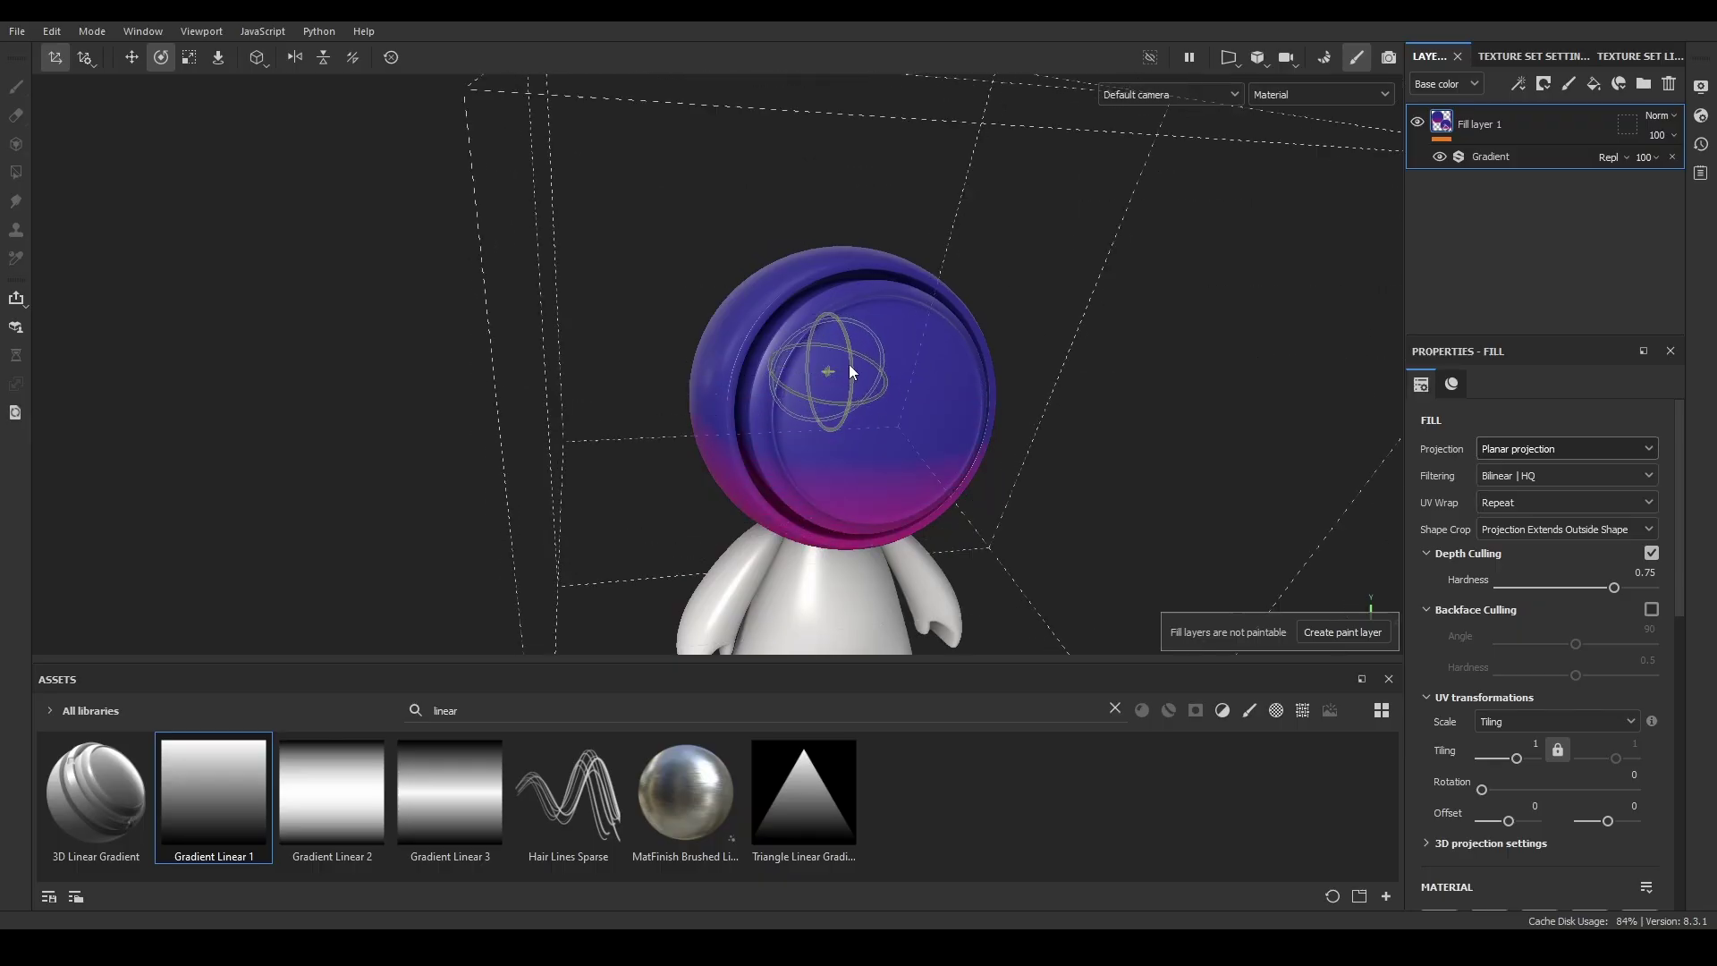
pyautogui.keyDown('alt'); pyautogui.moveTo(872, 483); pyautogui.dragTo(697, 488); pyautogui.keyUp('alt')
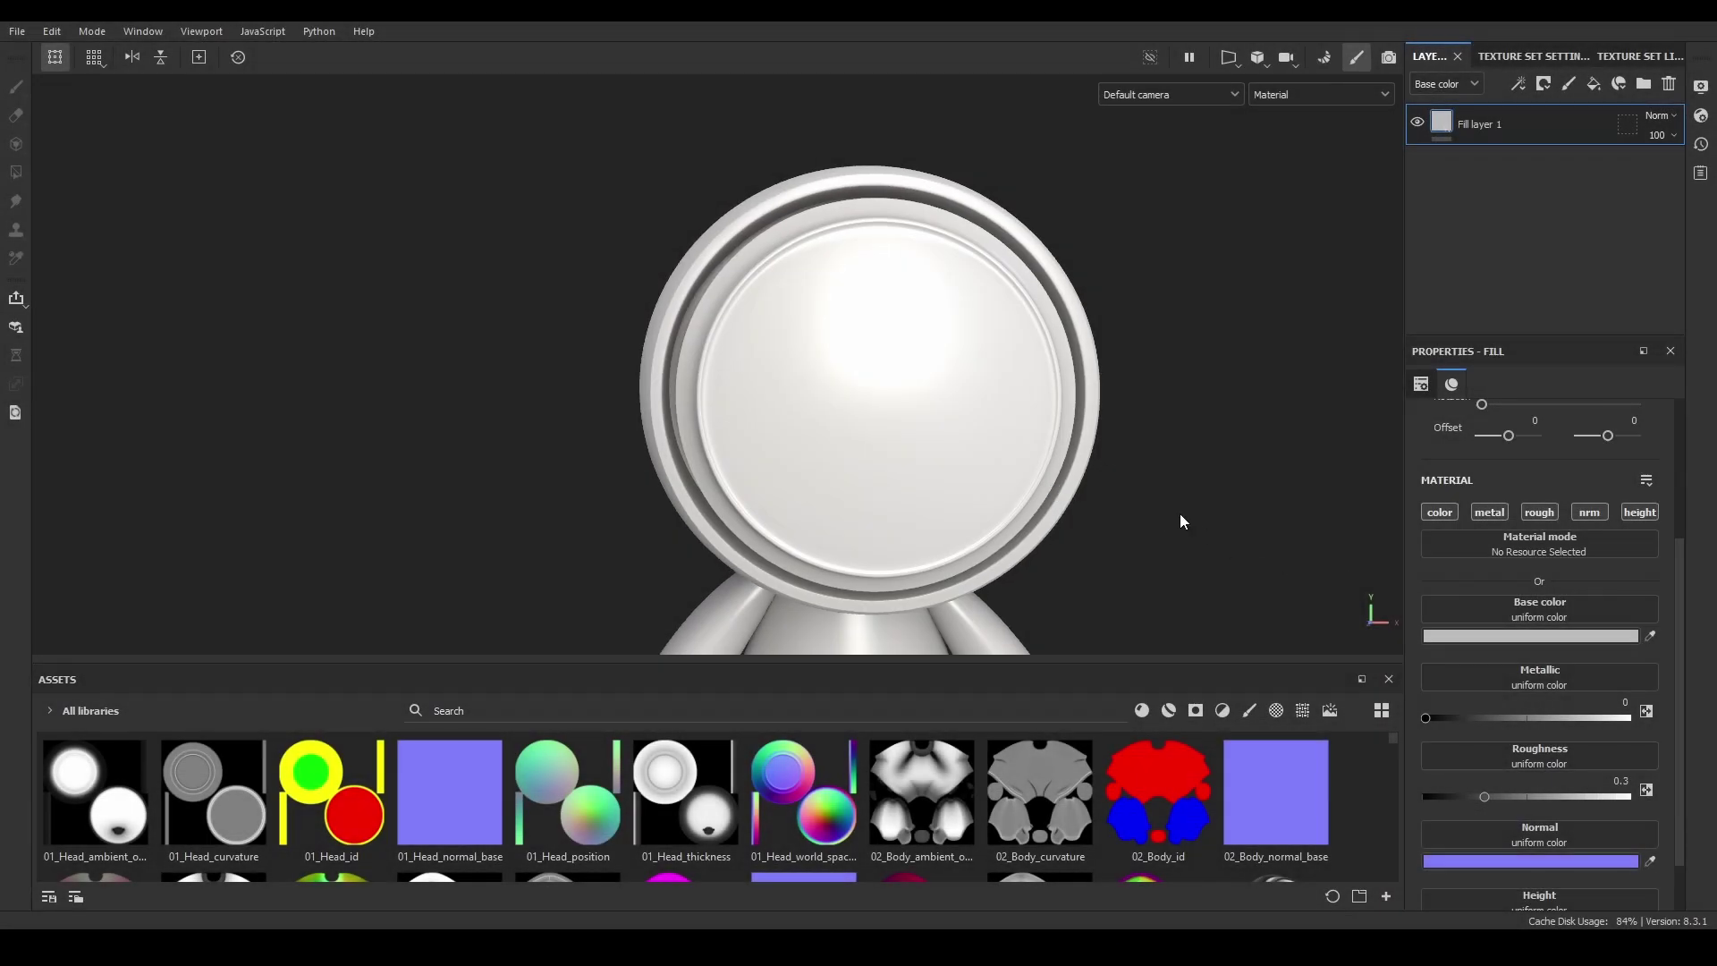
# Assign the Tile Generator procedural texture to the base color of the new uniform Fill layer 1.
pyautogui.click(1537, 614)
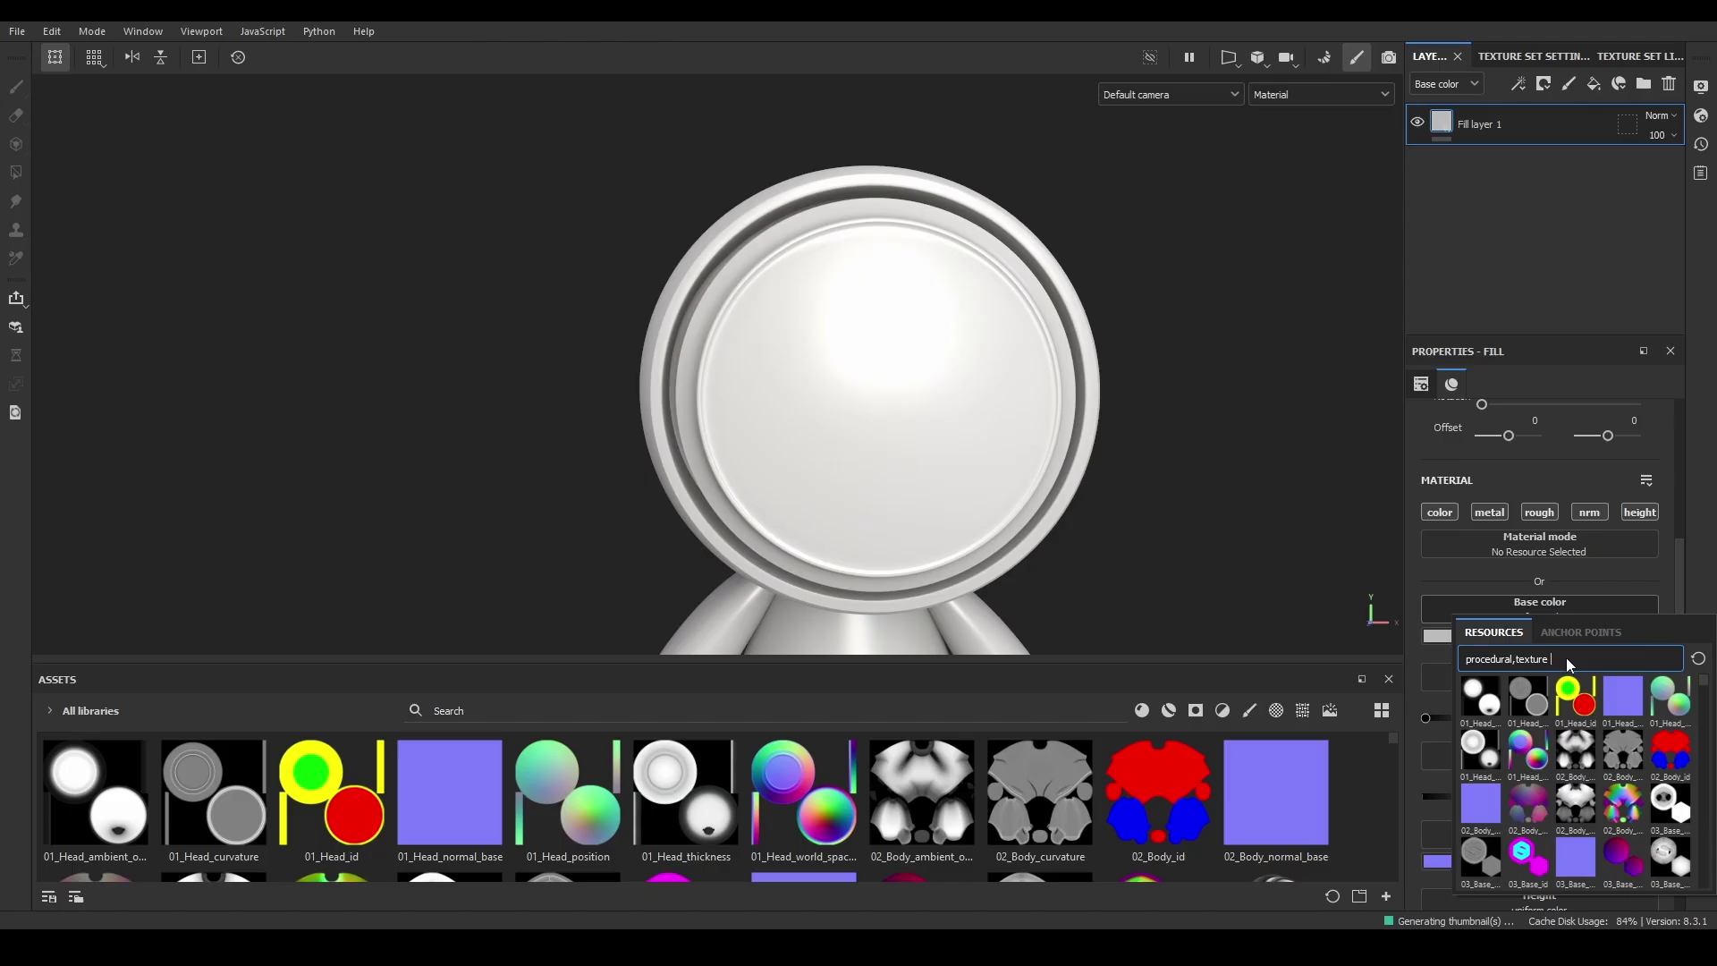
pyautogui.write('tile reg')
pyautogui.press('BackSpace')
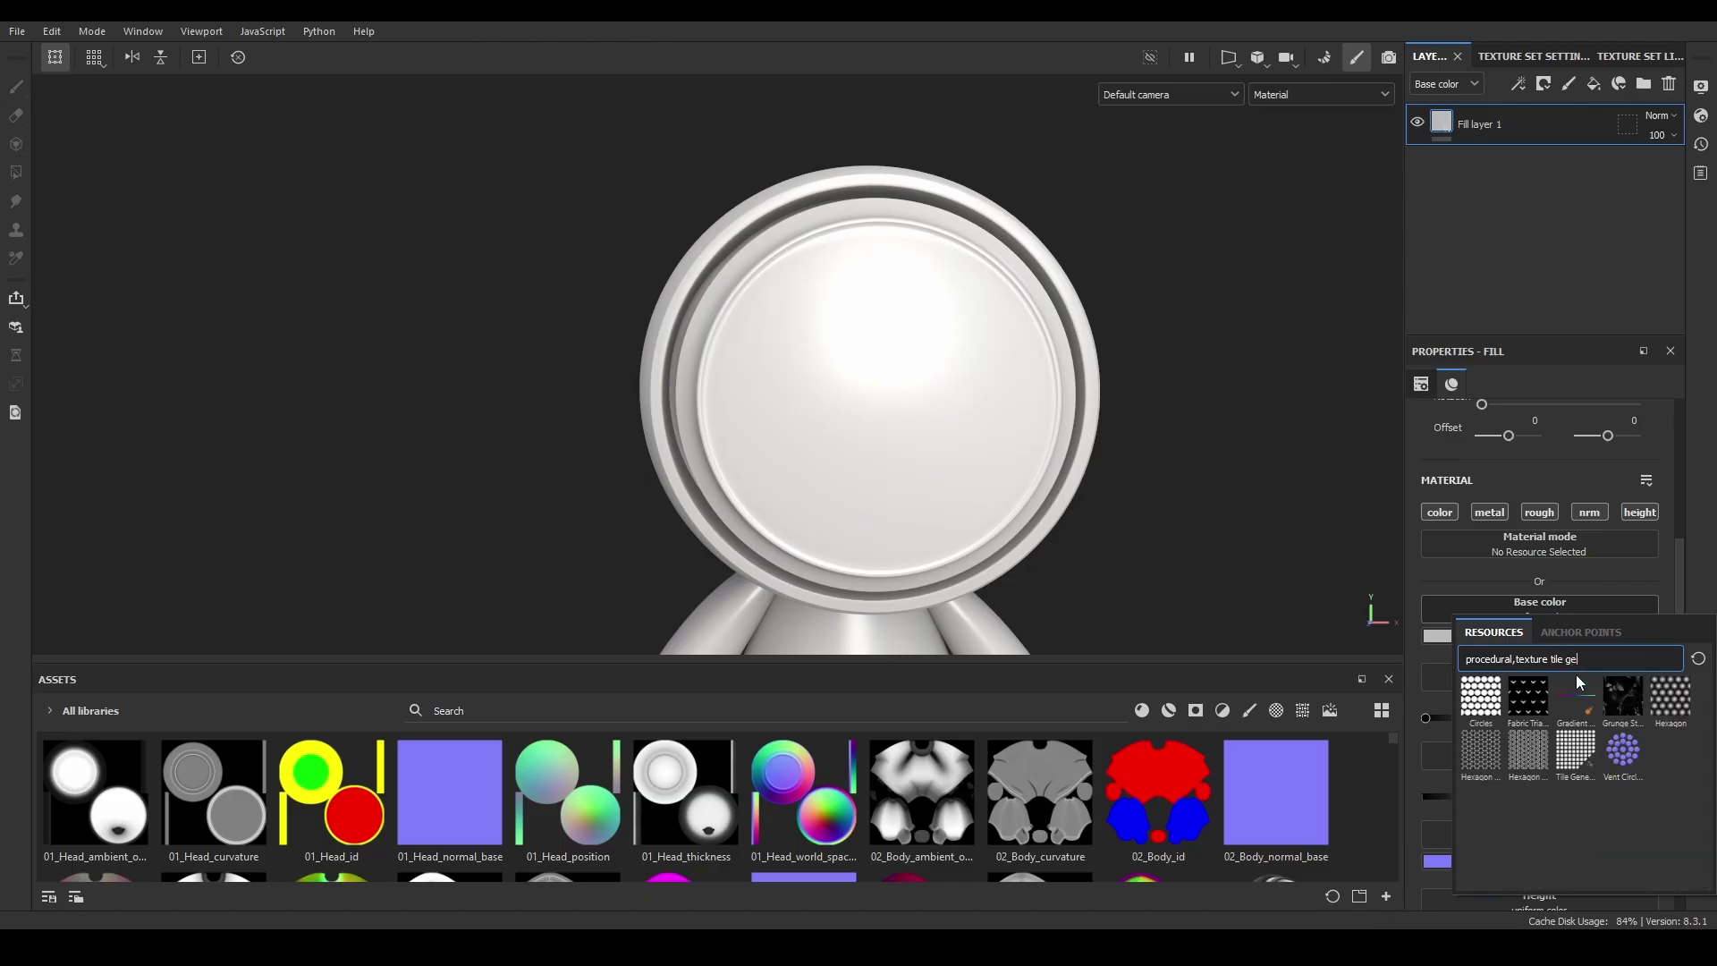
pyautogui.click(1570, 755)
# Lower the tile pattern's Pattern Specific to its minimum, reduce its Scale slightly, and set Number X and Number Y to 41.
pyautogui.scroll(-3, 1507, 679)
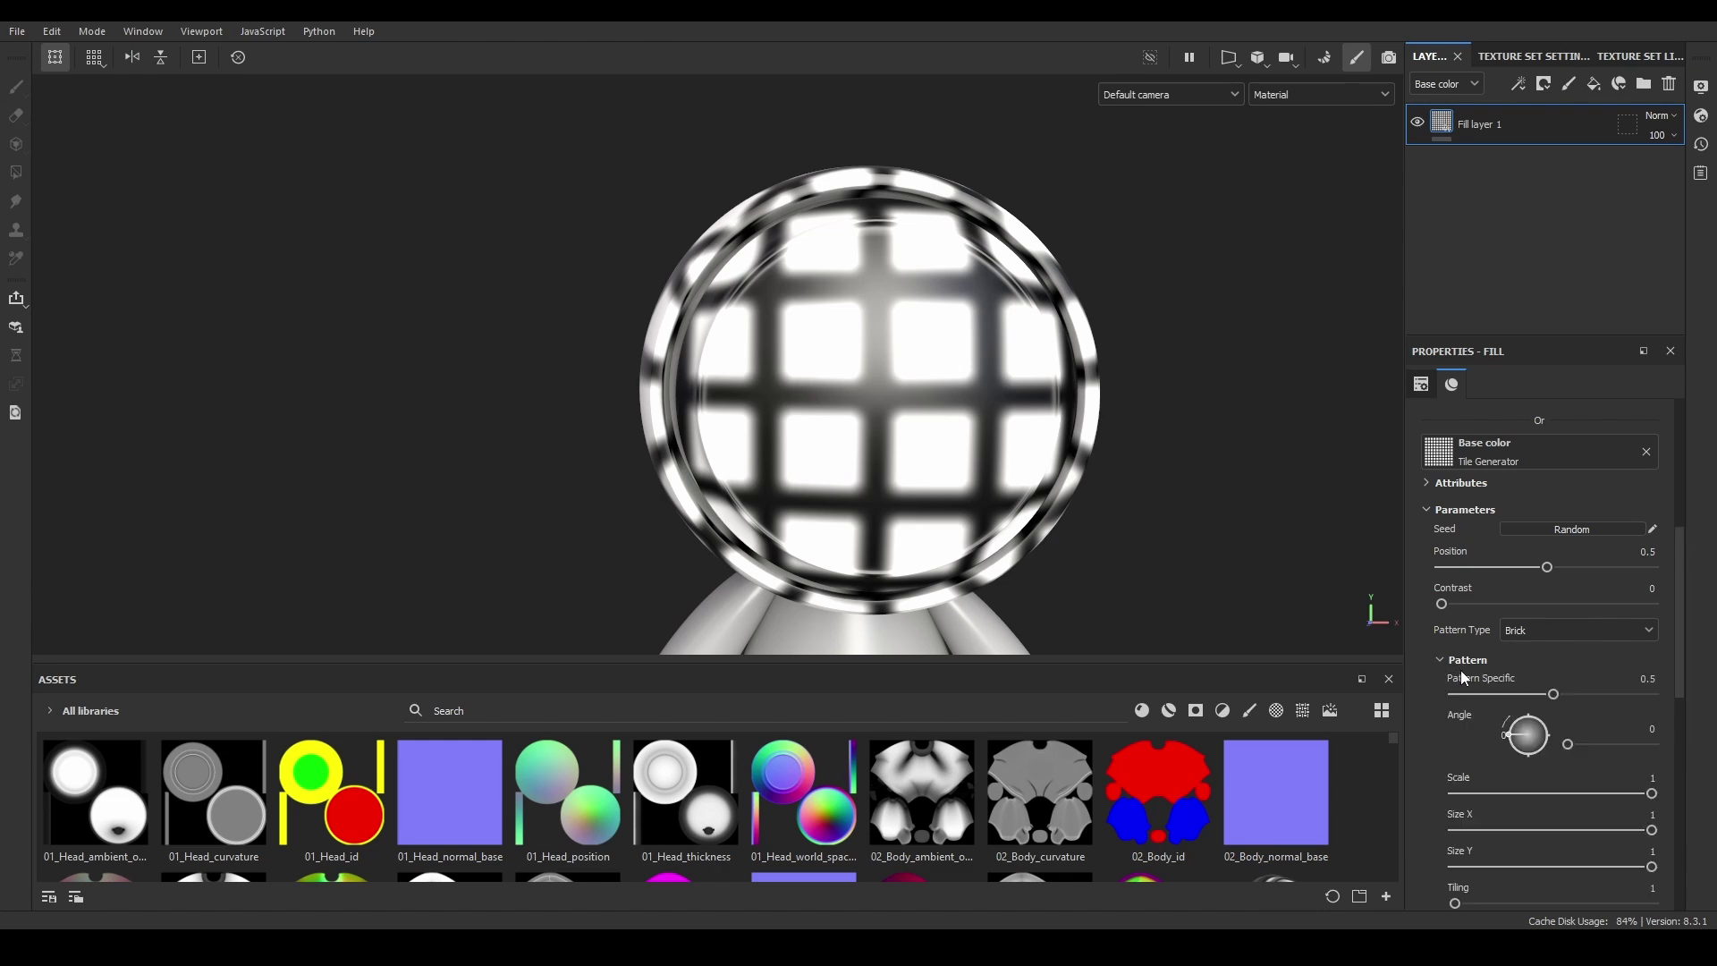
pyautogui.moveTo(1555, 694); pyautogui.dragTo(1373, 701)
pyautogui.moveTo(1654, 793); pyautogui.dragTo(1640, 793)
pyautogui.scroll(-4, 1556, 790)
pyautogui.moveTo(1485, 750); pyautogui.dragTo(1579, 757)
pyautogui.click(1581, 787)
pyautogui.scroll(-5, 1556, 786)
pyautogui.scroll(-1, 1512, 792)
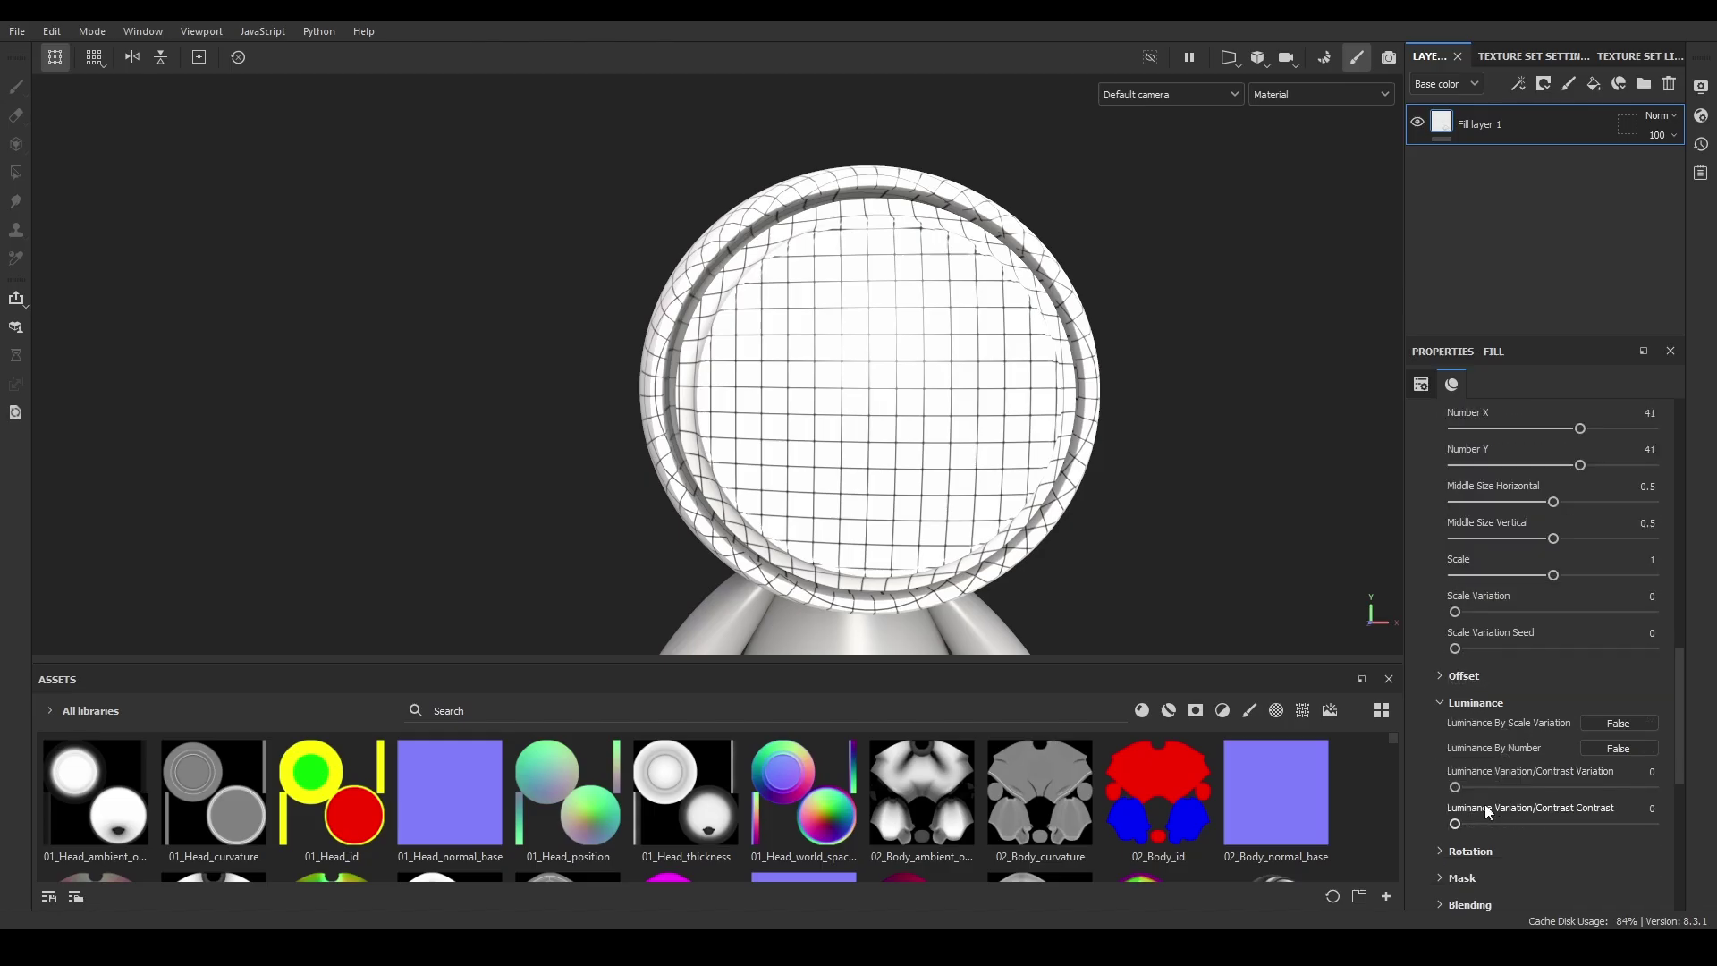
# Randomize the tiles with Luminance Variation 0.97, Scale Variation 0.94 and Free Rotation Random 320.73.
pyautogui.moveTo(1458, 789); pyautogui.dragTo(1645, 789)
pyautogui.scroll(2, 1646, 789)
pyautogui.moveTo(1455, 719); pyautogui.dragTo(1642, 736)
pyautogui.scroll(-2, 1458, 756)
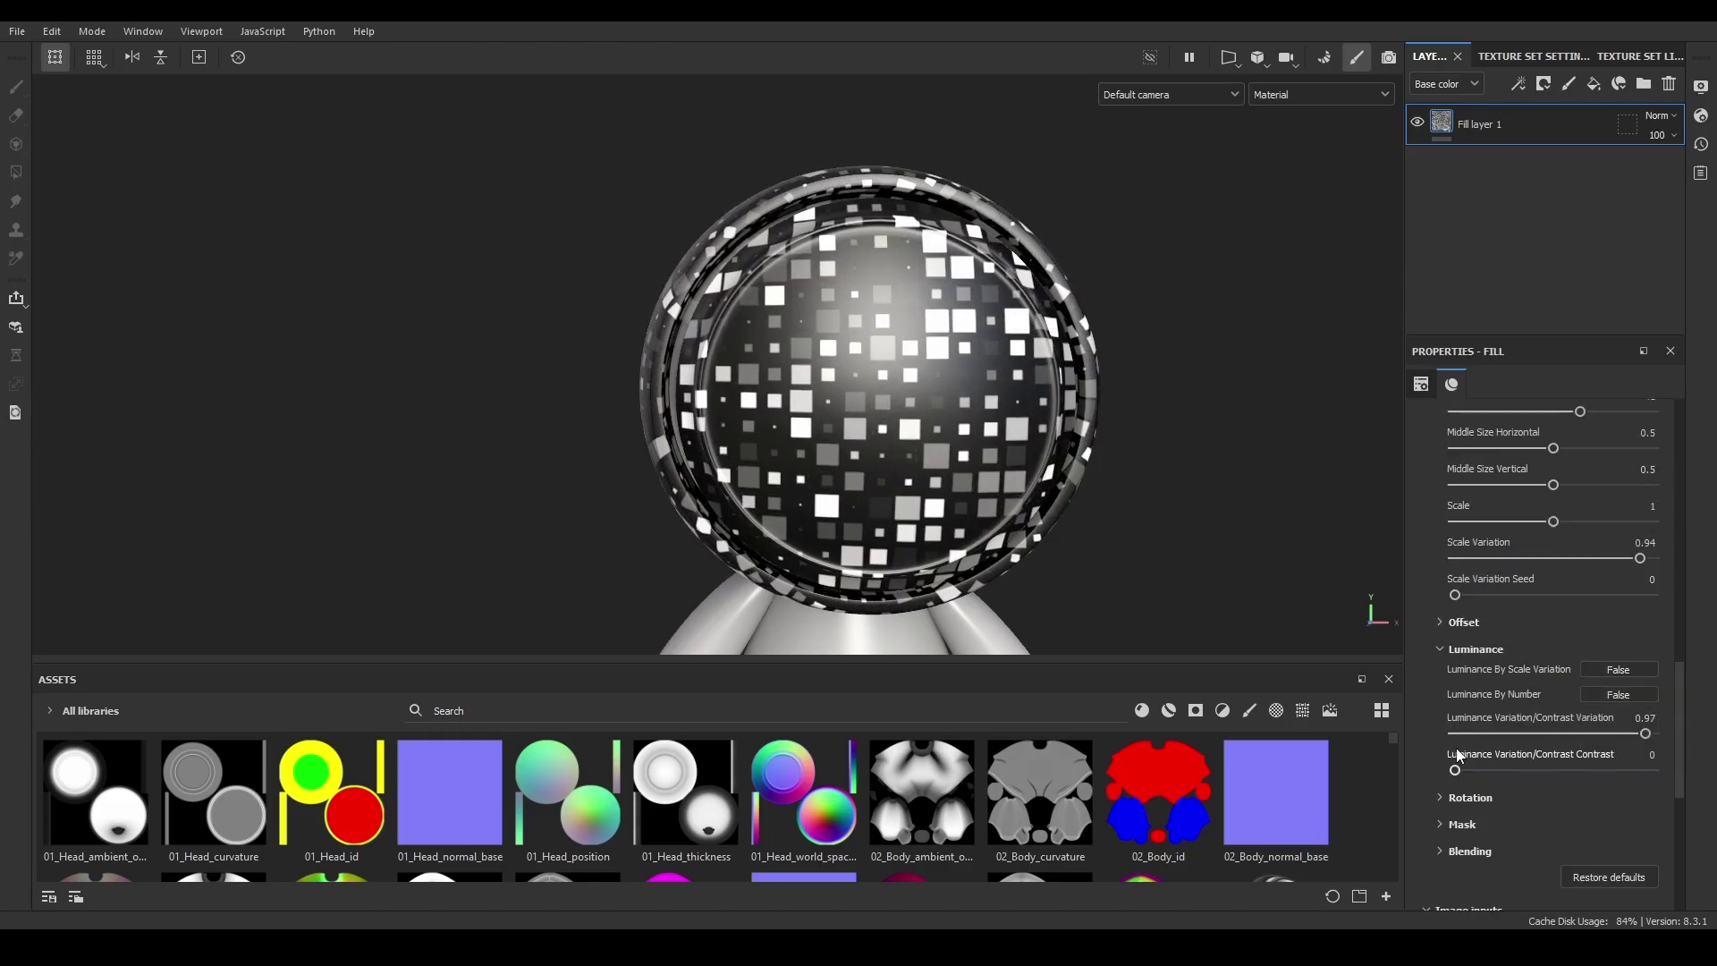
pyautogui.click(1439, 799)
pyautogui.scroll(-2, 1458, 751)
pyautogui.moveTo(1455, 759); pyautogui.dragTo(1630, 776)
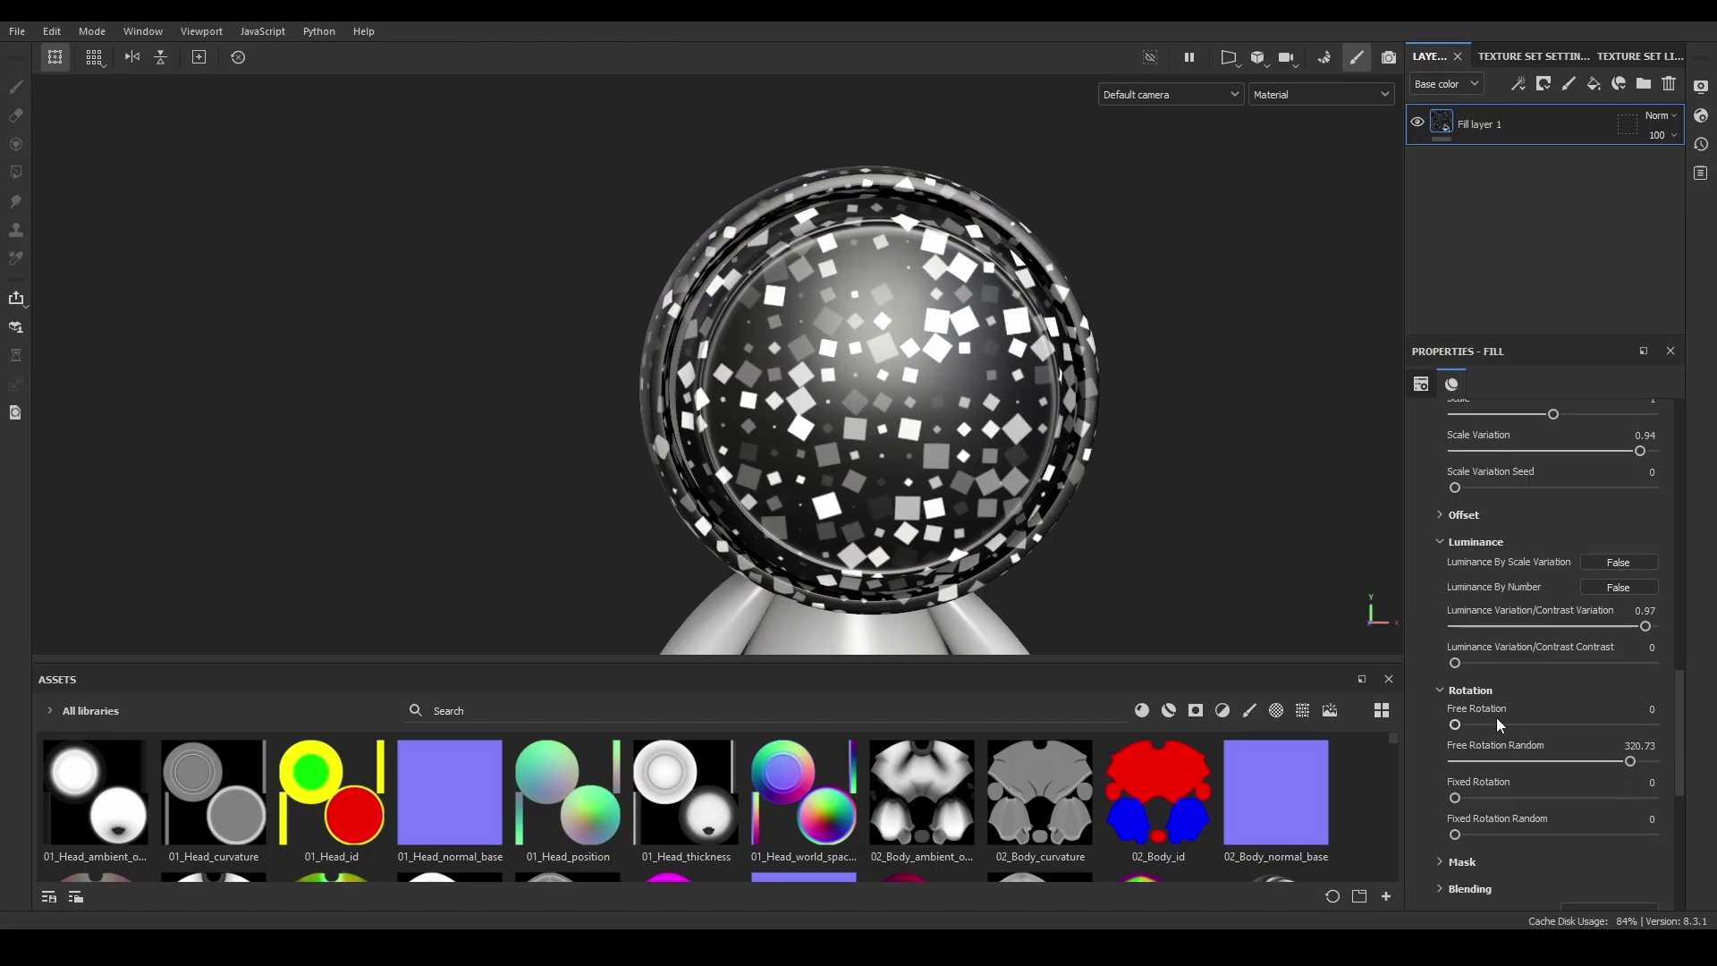
# Add a Gradient filter on top of the tile-patterned Fill layer 1.
pyautogui.scroll(5, 1495, 717)
pyautogui.click(1519, 83)
pyautogui.click(1556, 218)
pyautogui.click(1545, 452)
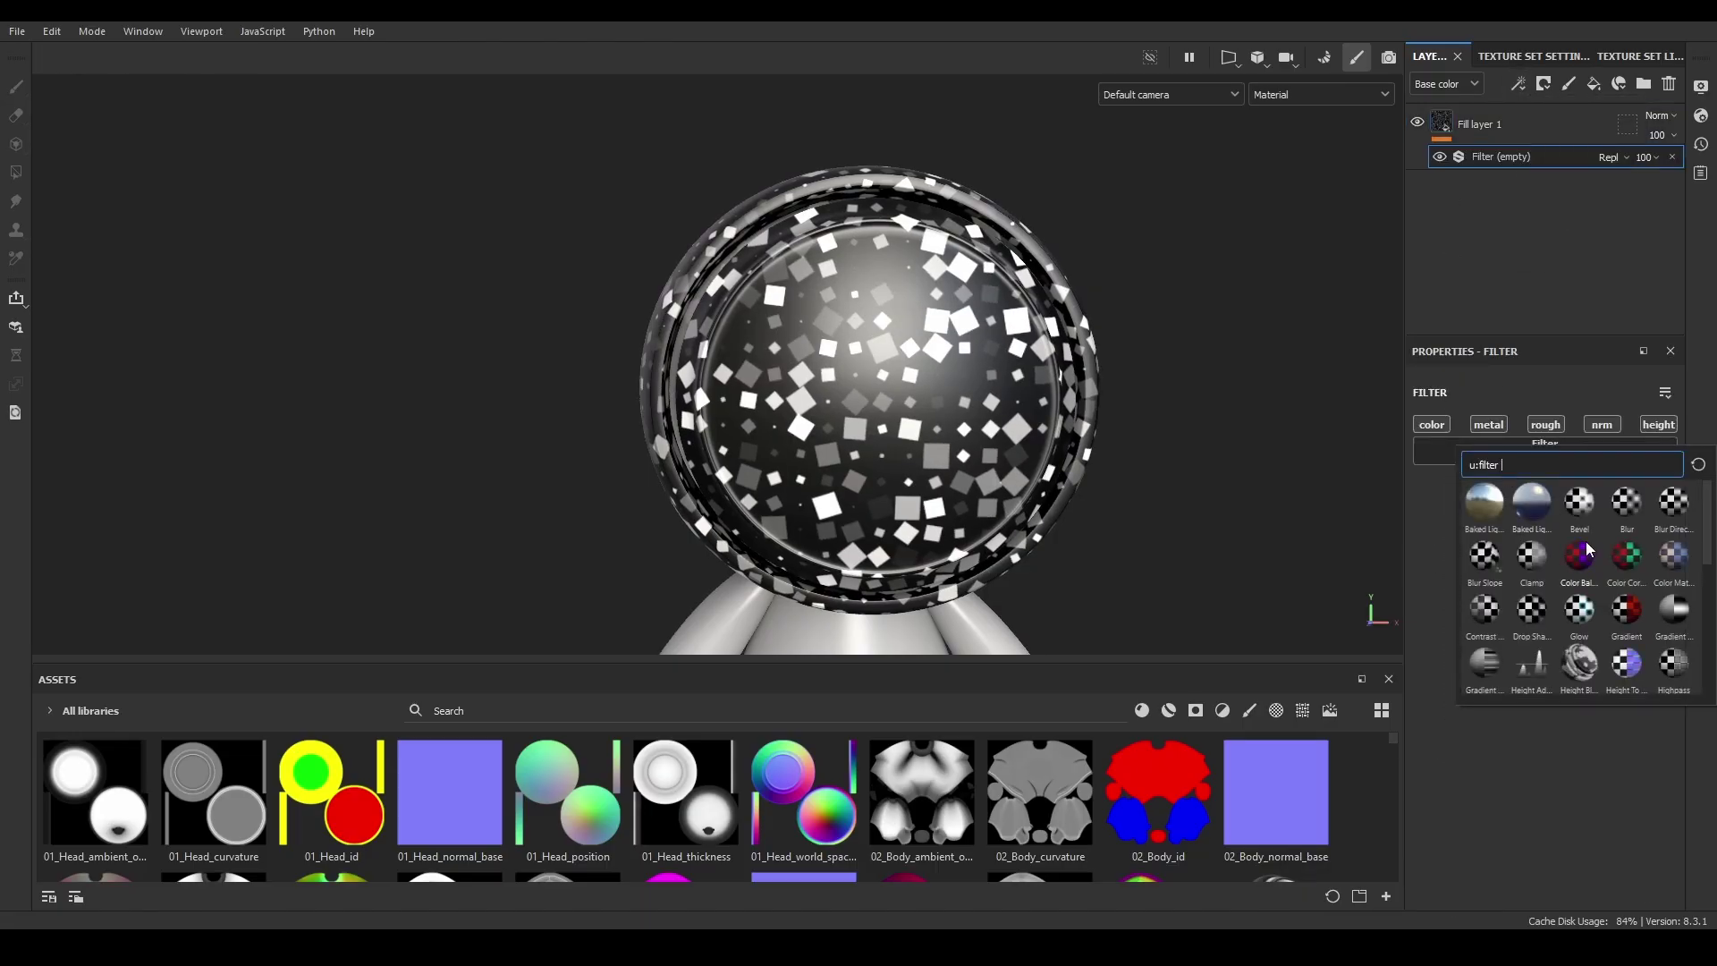
pyautogui.click(1627, 612)
# Build a five-color gradient: white at 0.02, red at 0.23, blue at 0.53, green at 0.77 and yellow at 1.
pyautogui.moveTo(1490, 592); pyautogui.dragTo(1521, 592)
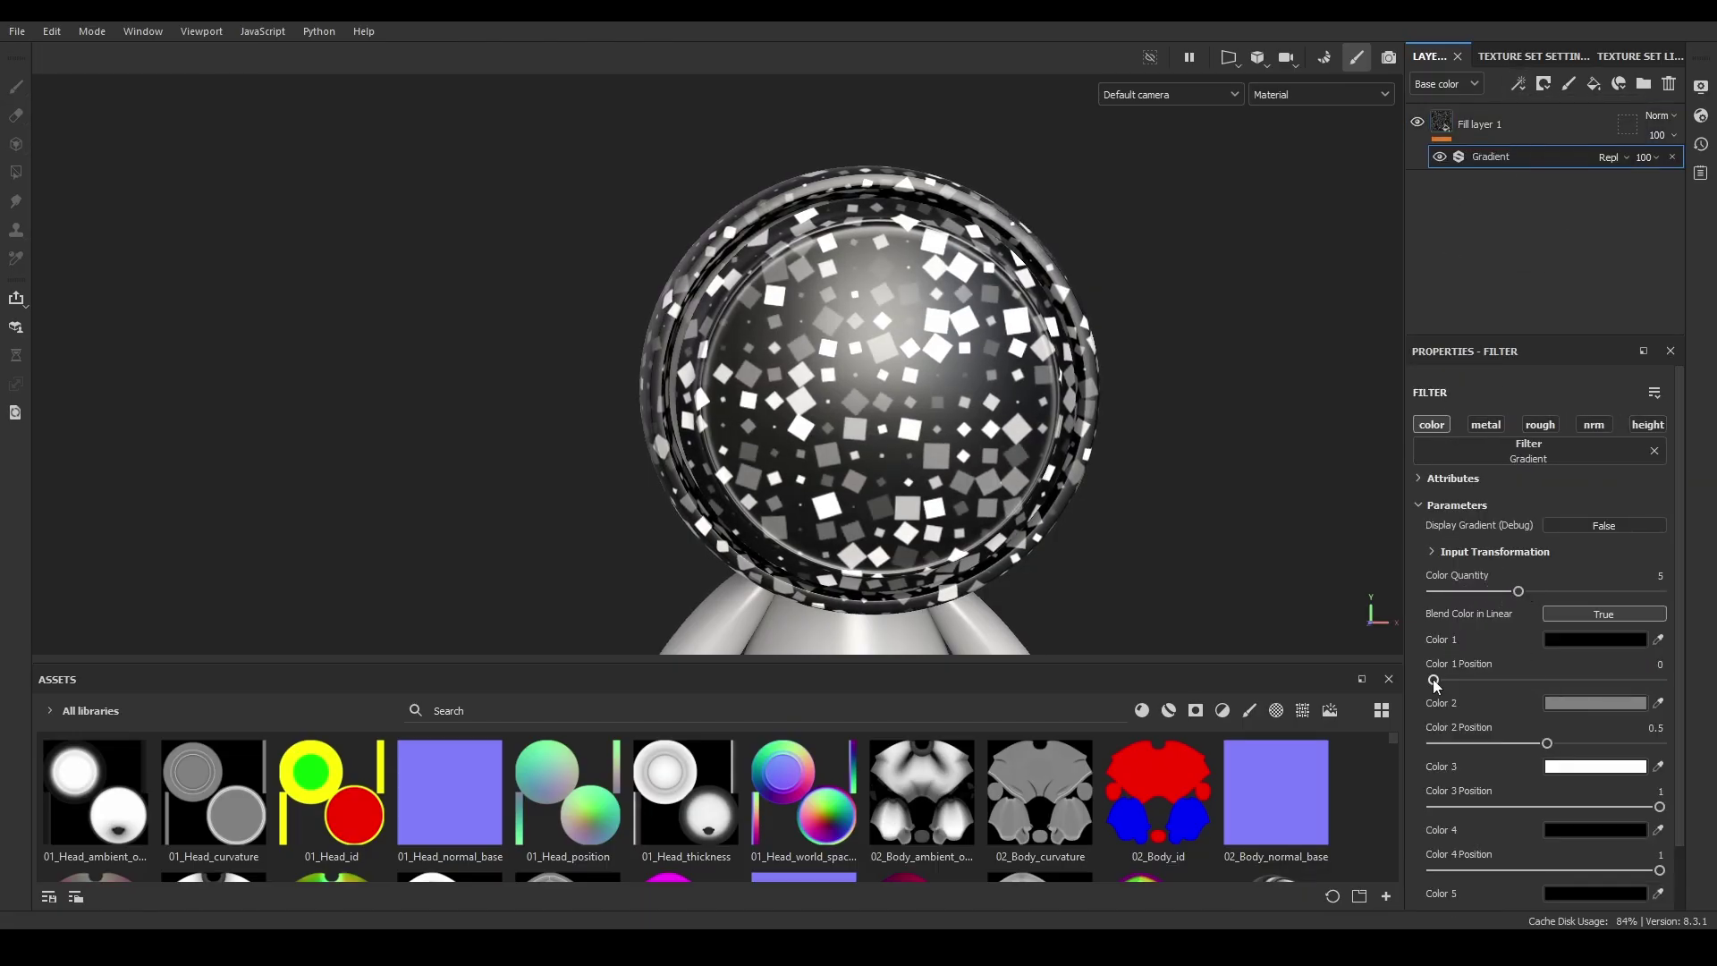
pyautogui.click(1595, 639)
pyautogui.moveTo(1381, 678); pyautogui.dragTo(1231, 608)
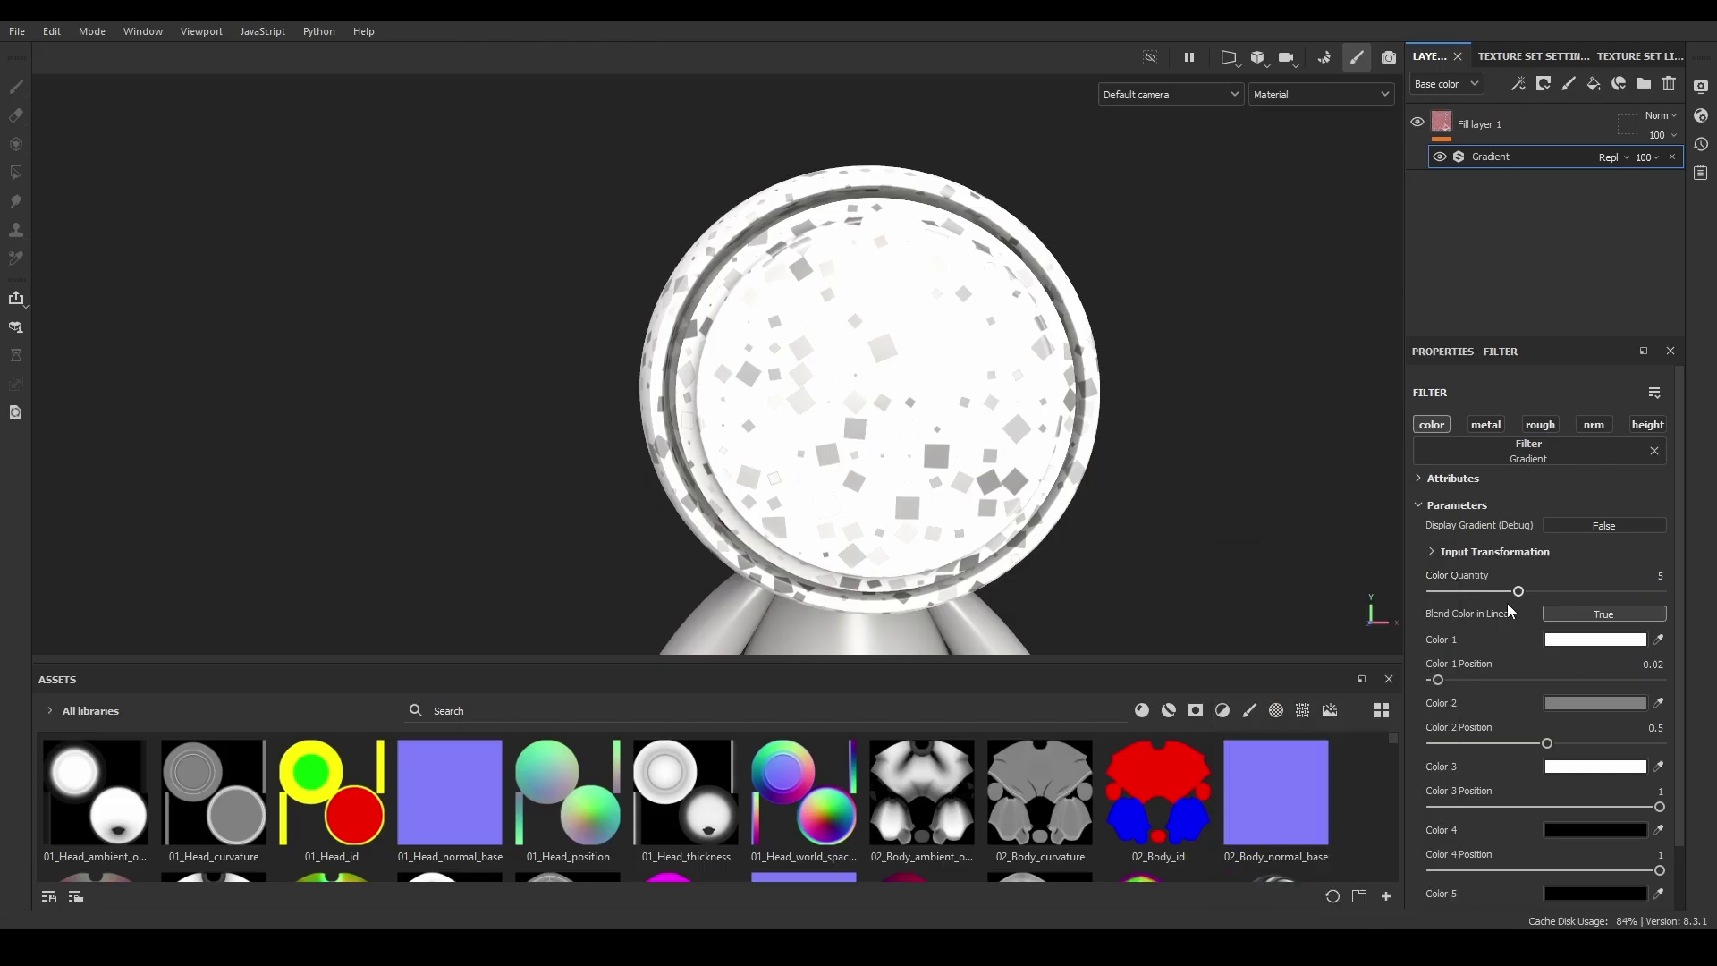
pyautogui.click(1577, 704)
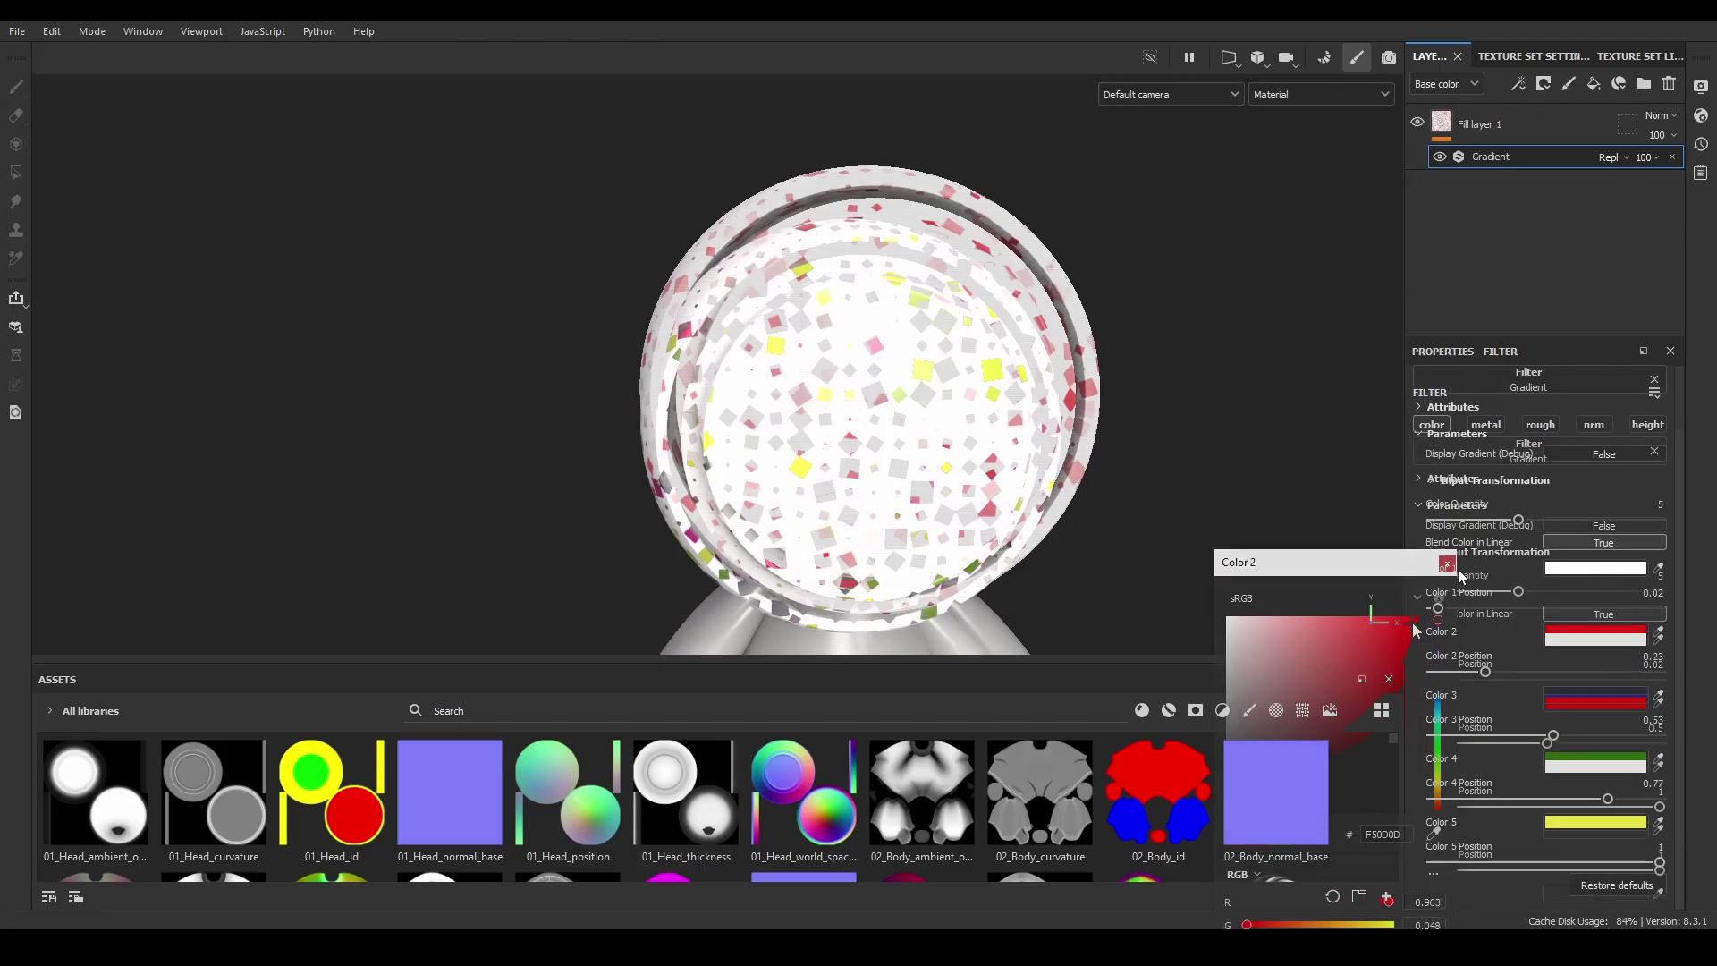
pyautogui.click(1457, 573)
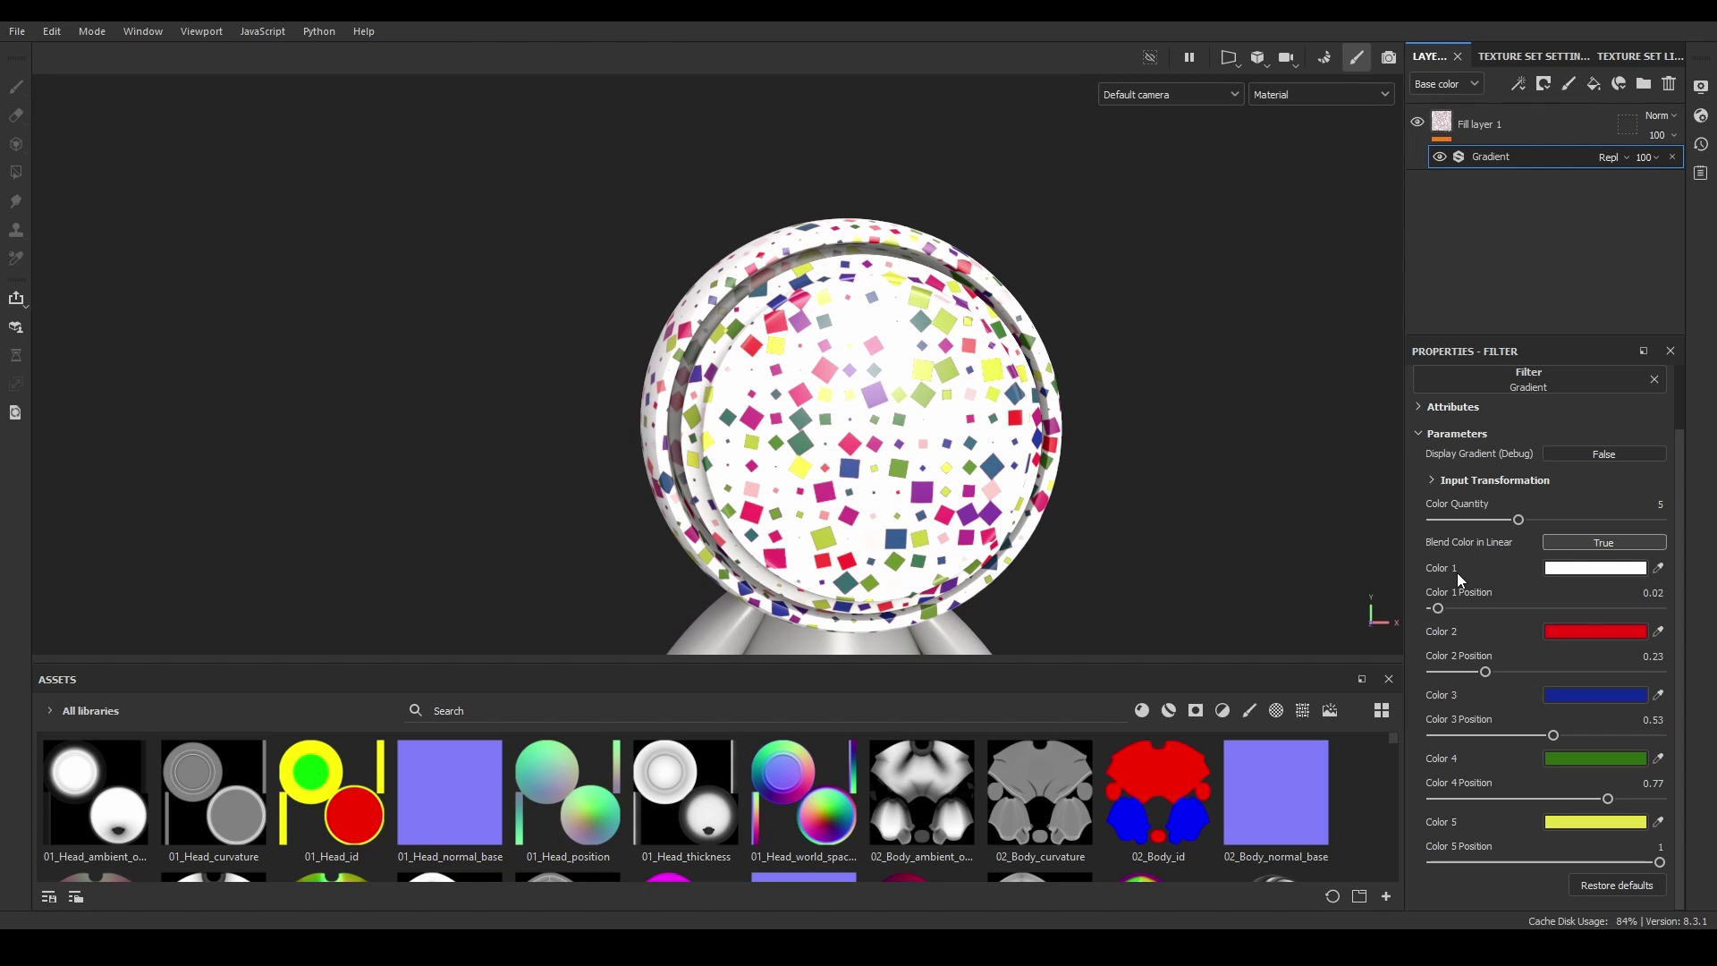
# In the Gradient filter's Input Transformation settings, raise the Balance to about 0.68.
pyautogui.click(1432, 552)
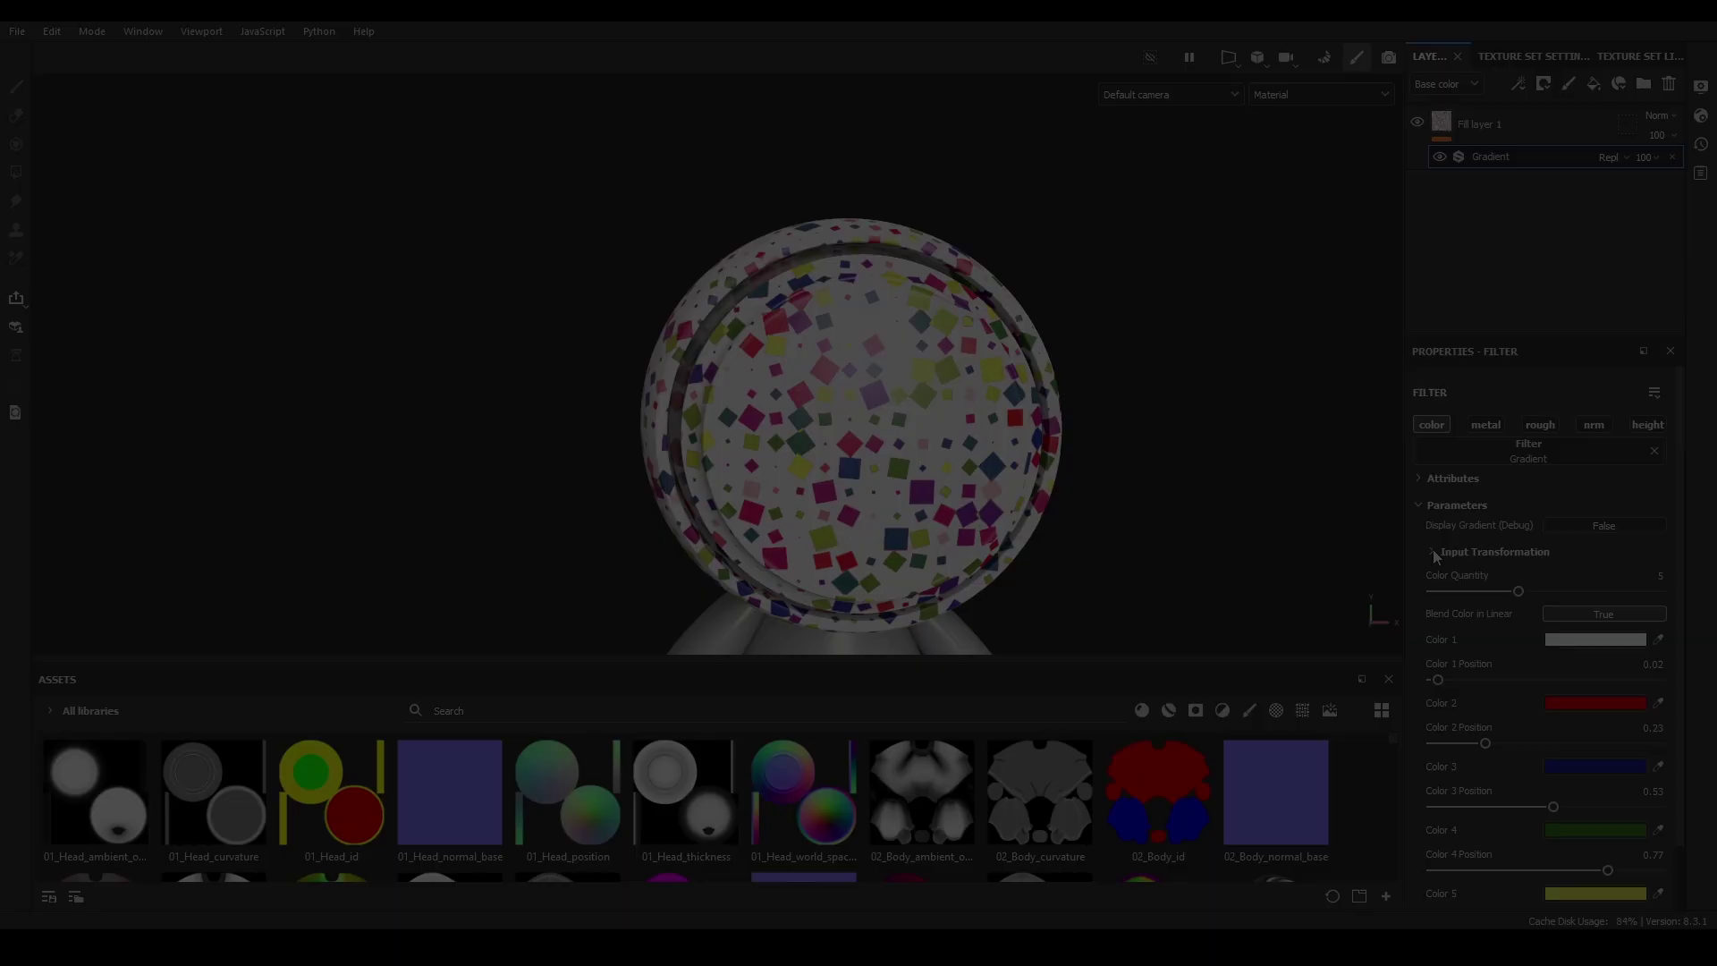
pyautogui.click(1433, 551)
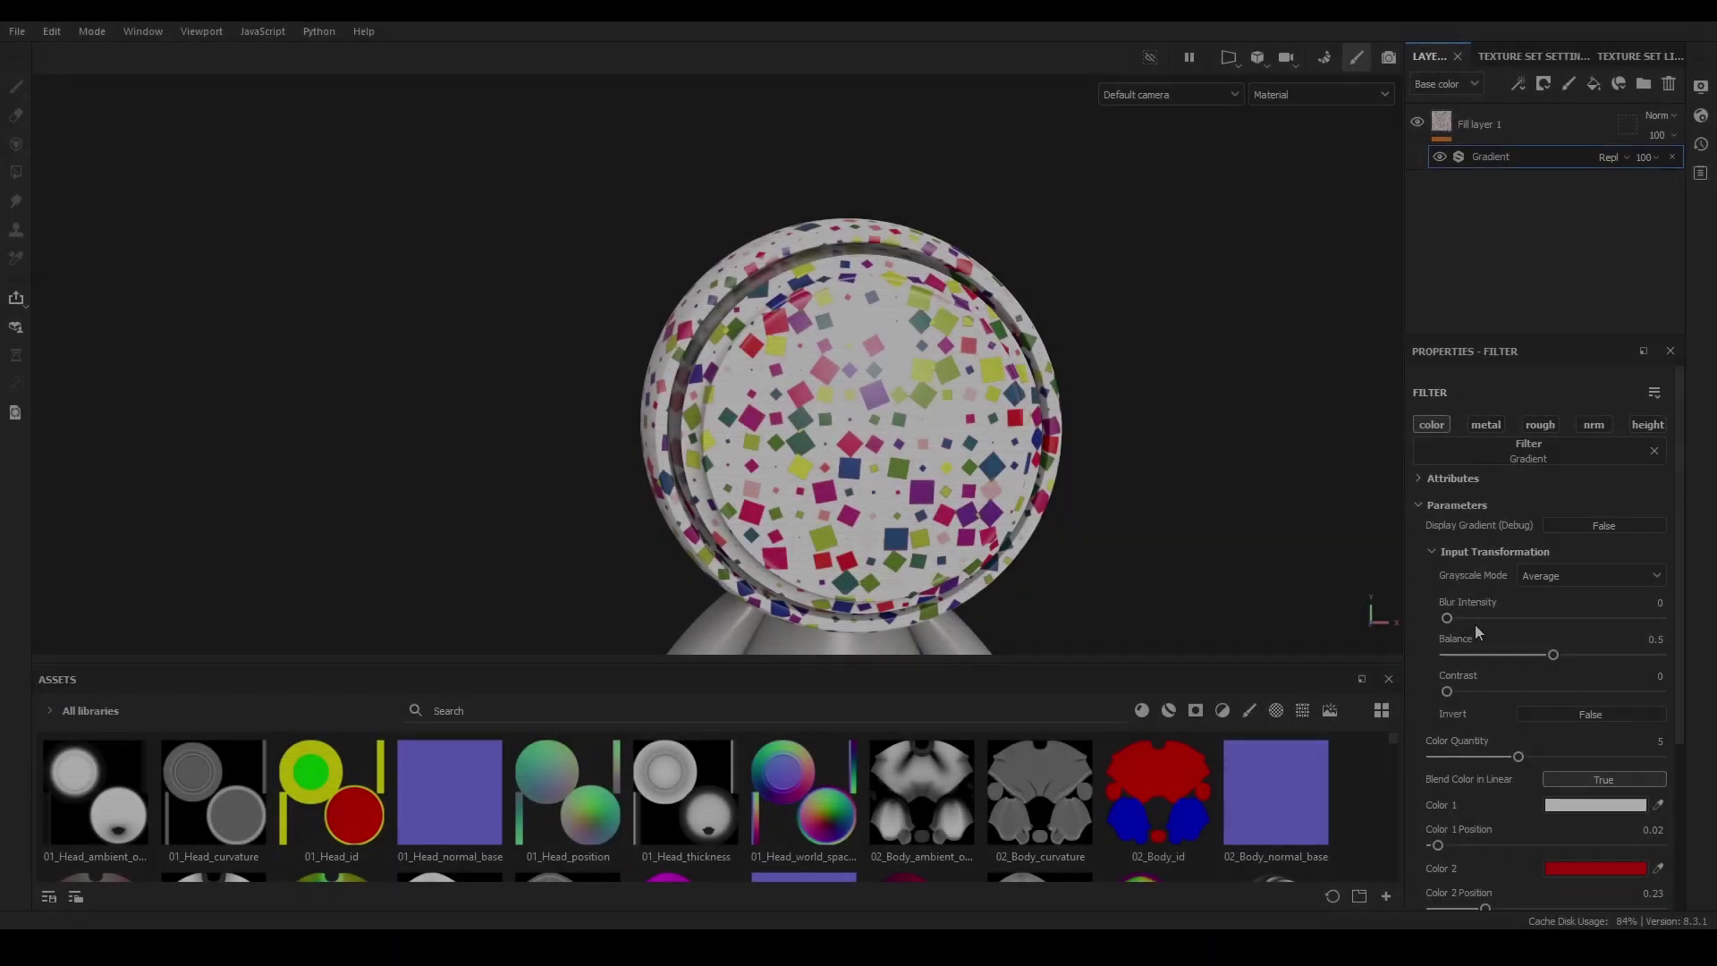
pyautogui.moveTo(1474, 622); pyautogui.dragTo(1431, 652)
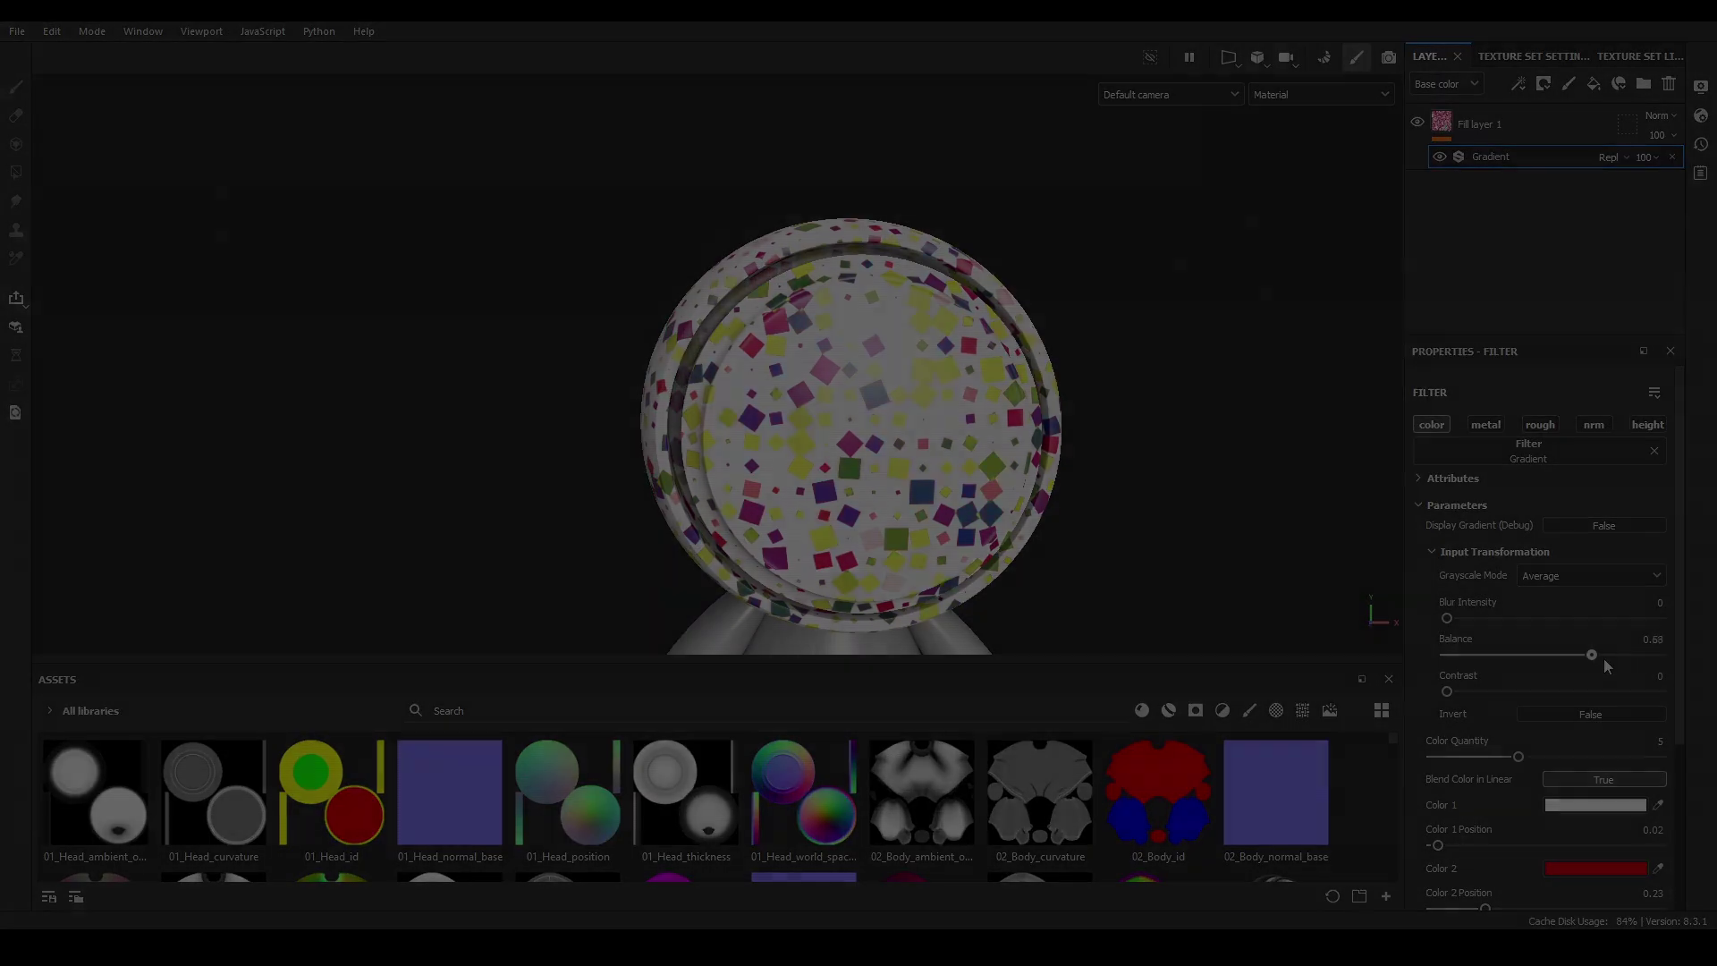